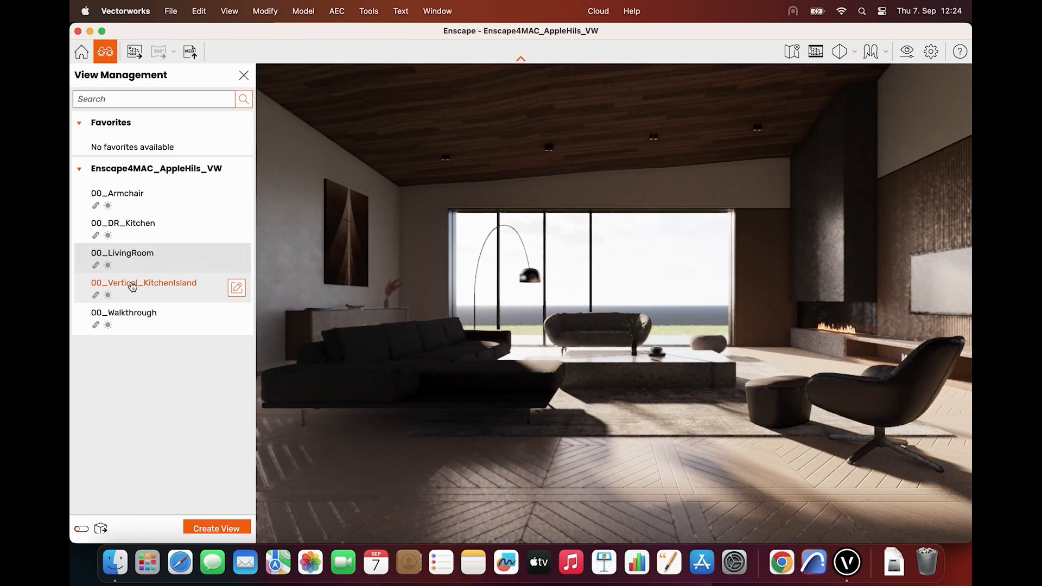
Show the saved view 00_Vertical_KitchenIsland in the render
click(128, 292)
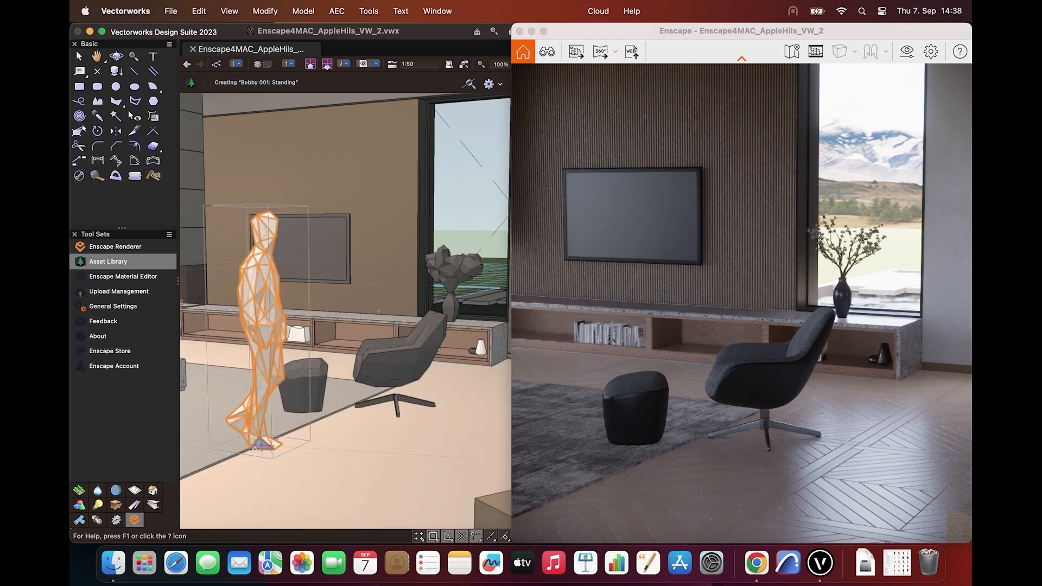
Place the "Bobby 001: Standing" people asset on the floor beside the footstool and view it in the render
click(254, 448)
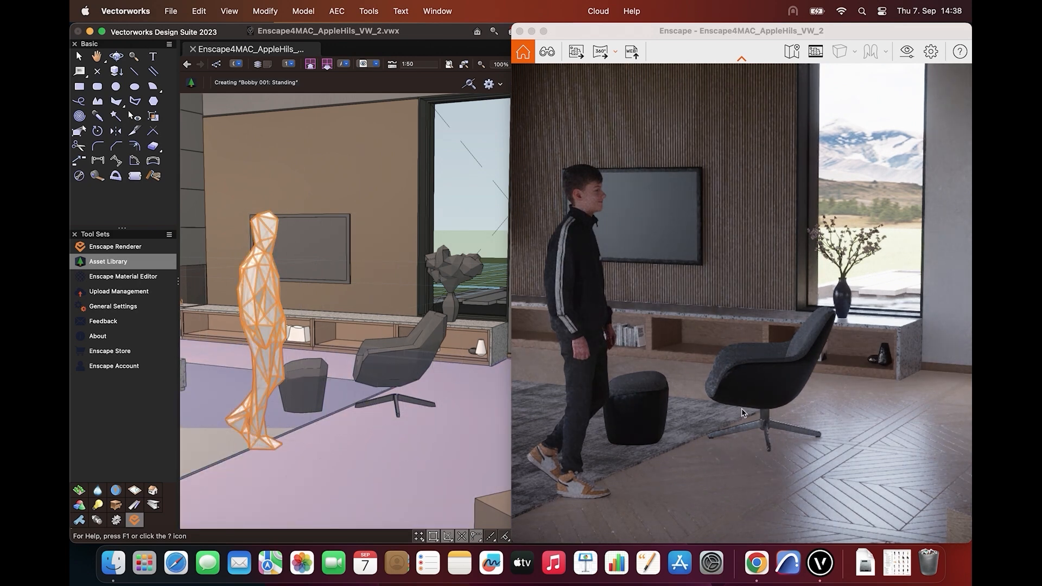
click(742, 410)
drag(743, 409, 834, 449)
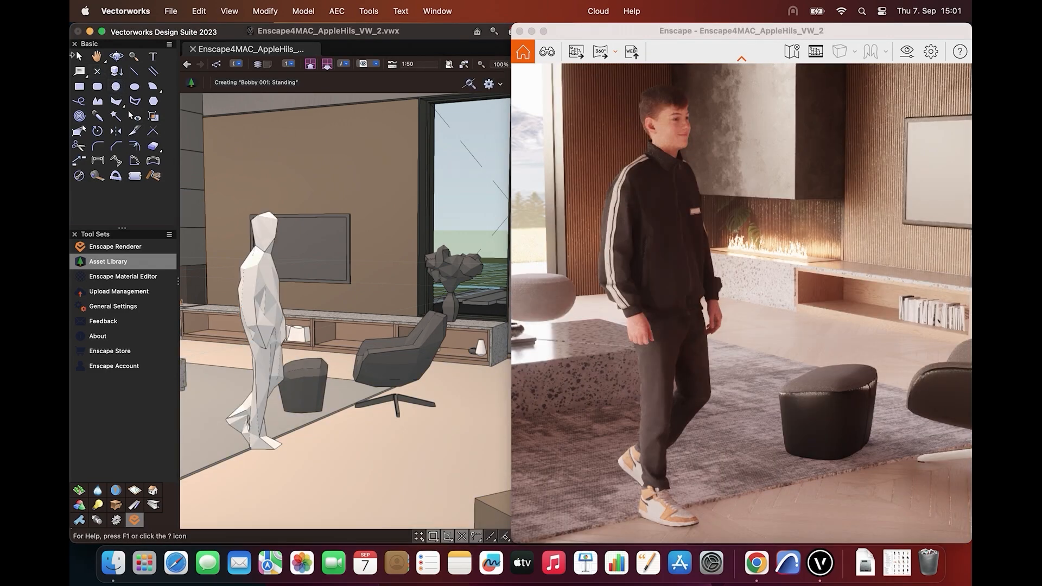
click(78, 57)
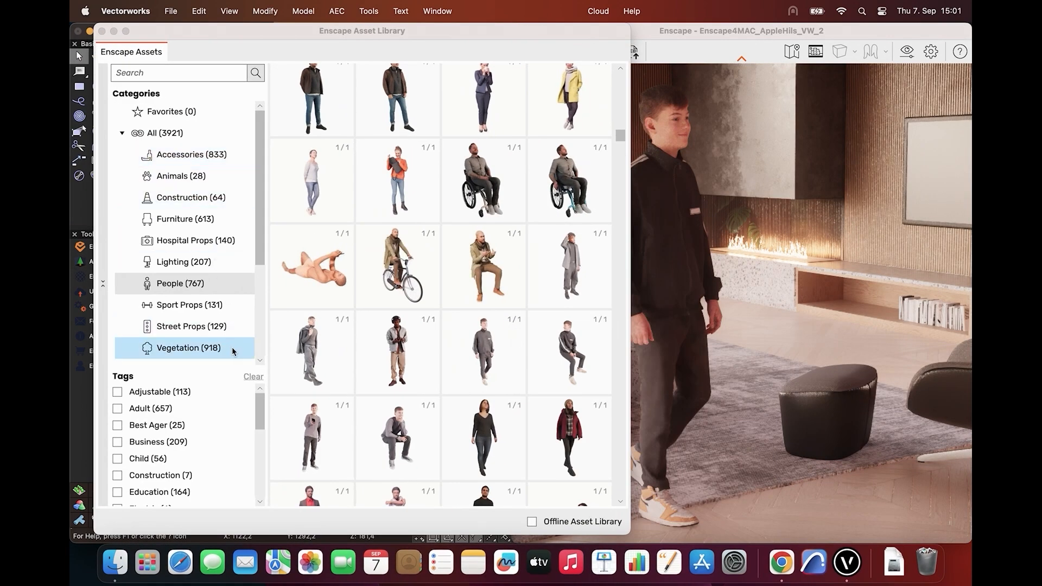
right_drag(726, 330, 971, 320)
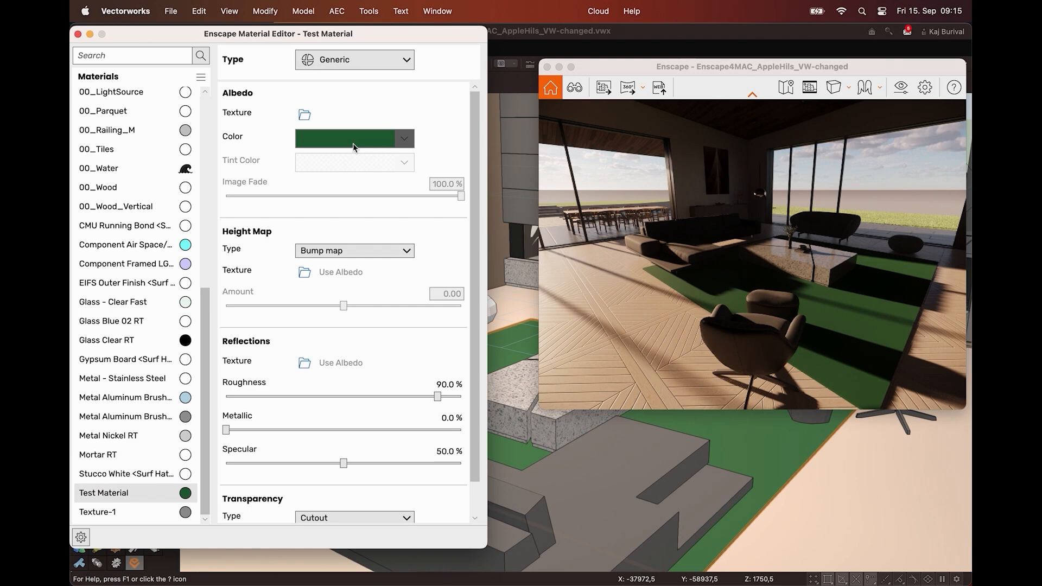
Change the albedo color of Test Material to a bright red
click(353, 144)
drag(347, 155, 278, 81)
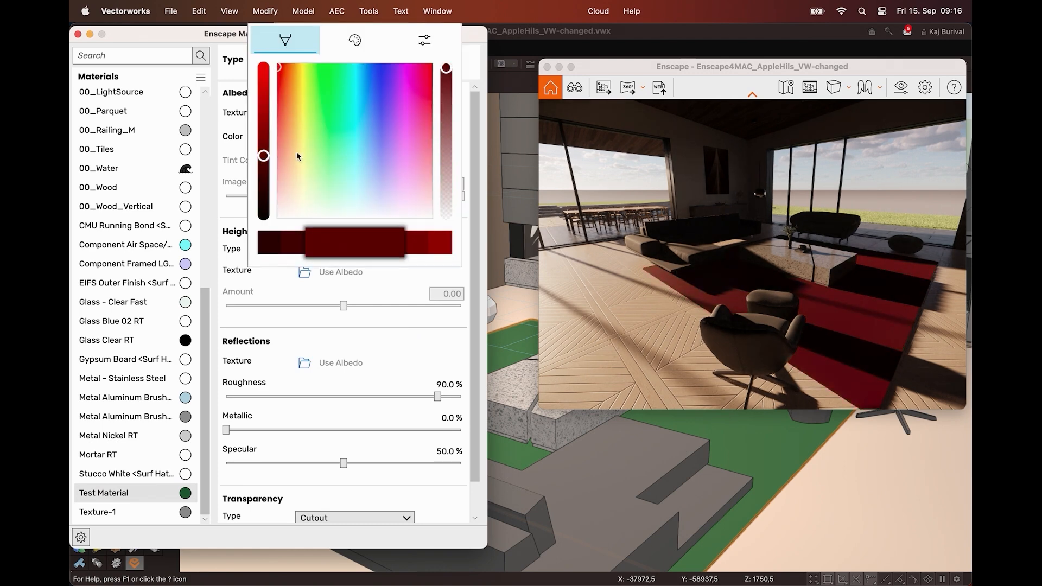
drag(263, 156, 263, 80)
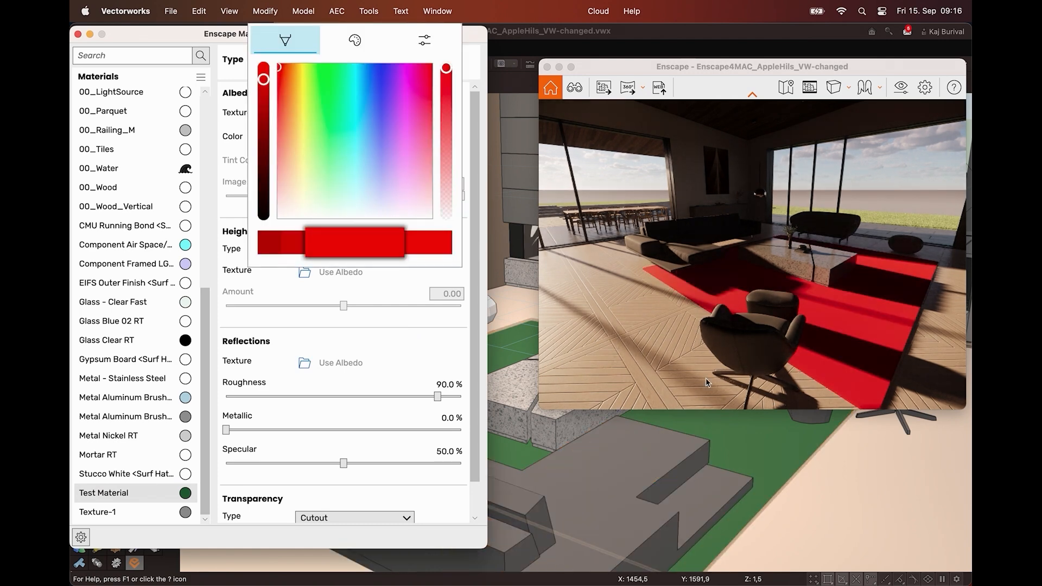
click(701, 390)
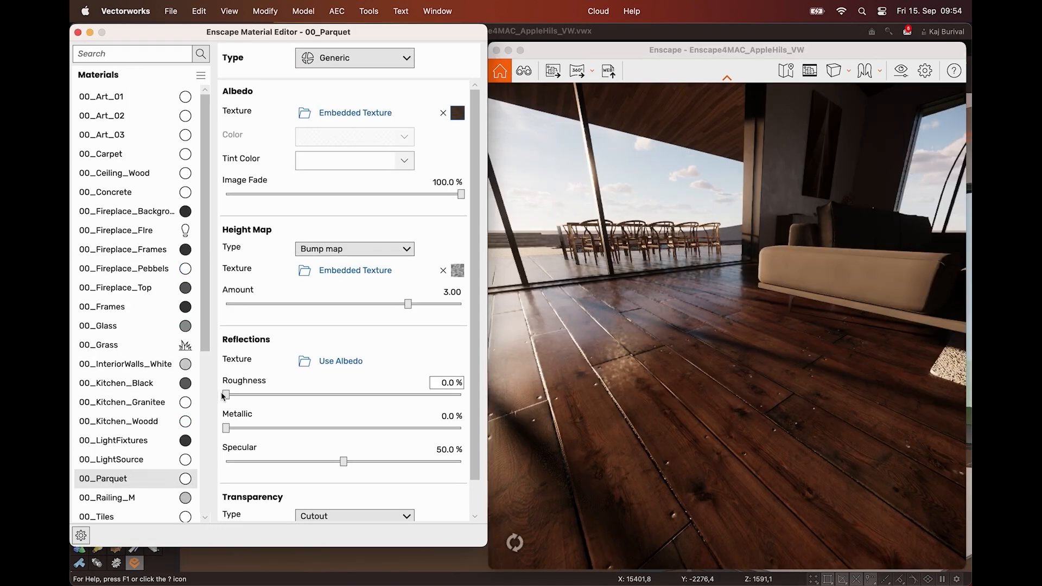
Set the reflection roughness of the 00_Parquet material to 39.6 %
drag(226, 395, 237, 394)
drag(307, 393, 319, 395)
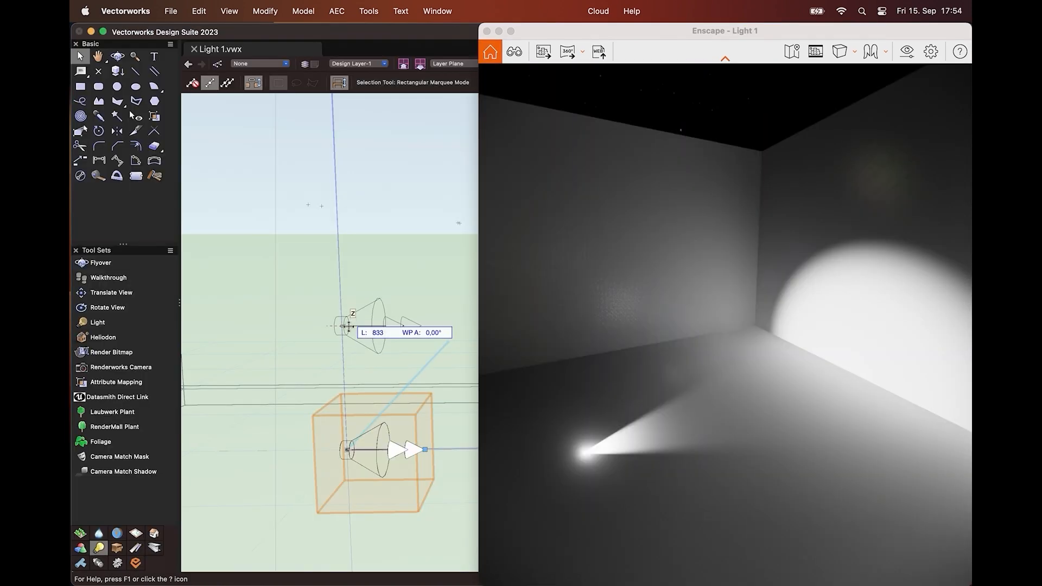
Activate reshaping for the spotlight in the Light 1 drawing and bring up the options for Light-1 in the lights list
drag(348, 326, 349, 332)
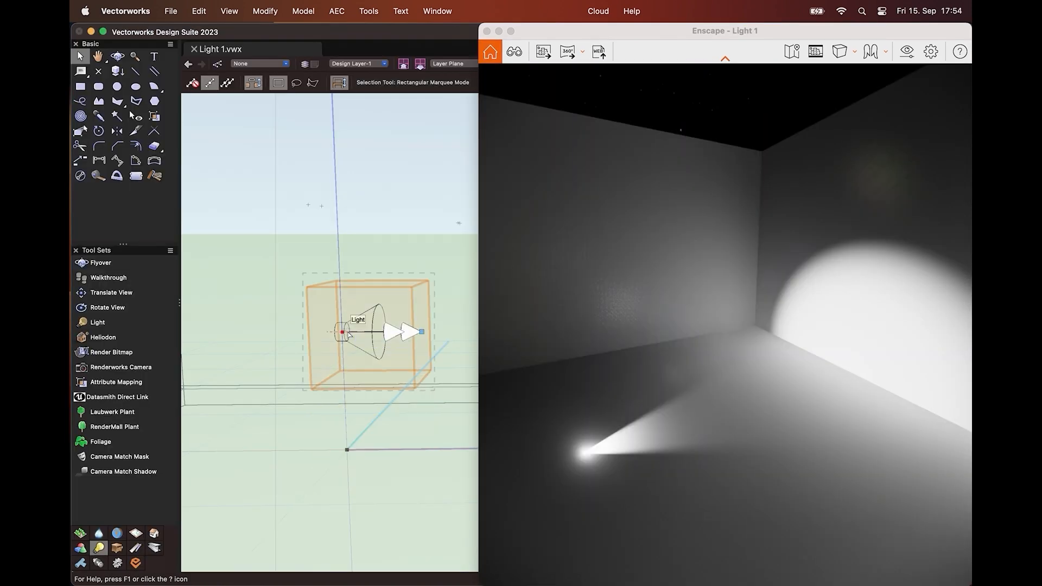
double_click(349, 332)
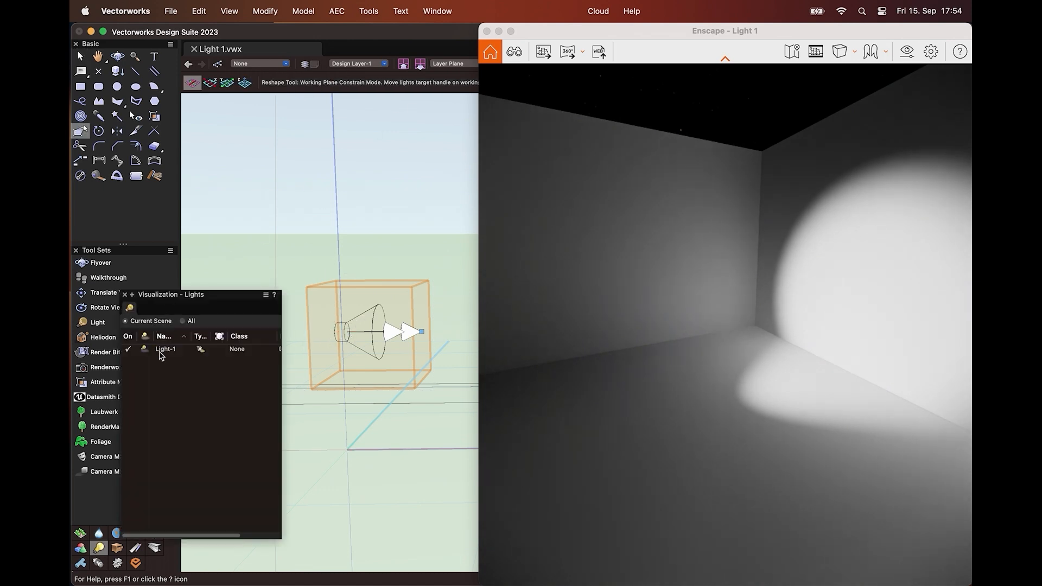
right_click(161, 356)
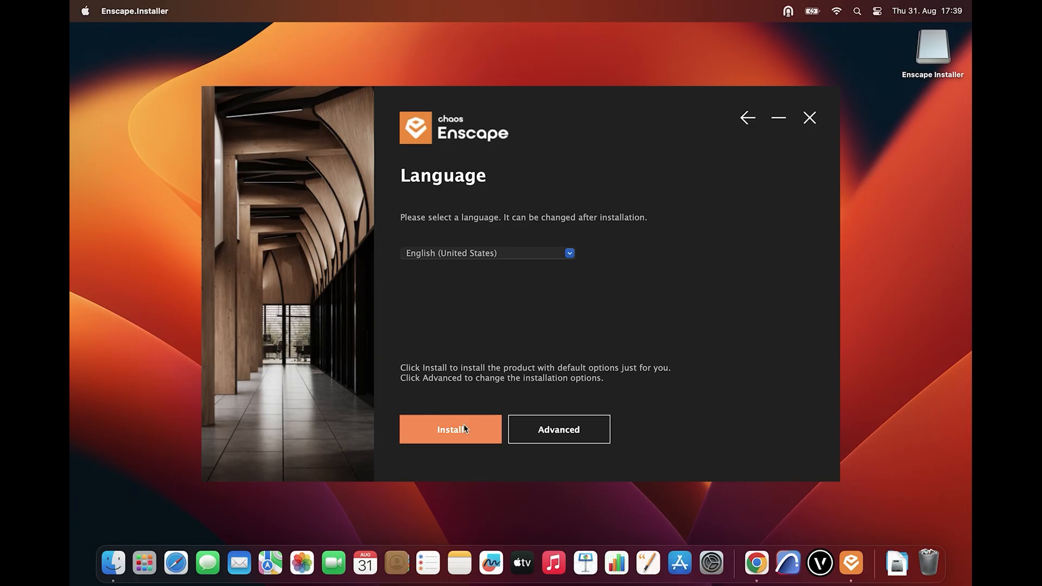
Complete the Enscape installation and close the installer
click(464, 427)
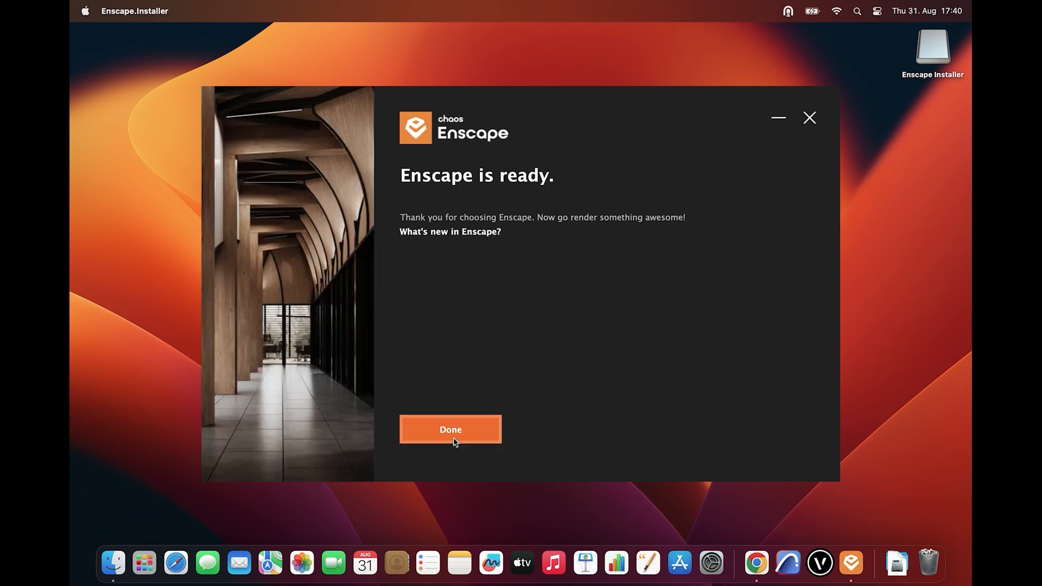
click(451, 430)
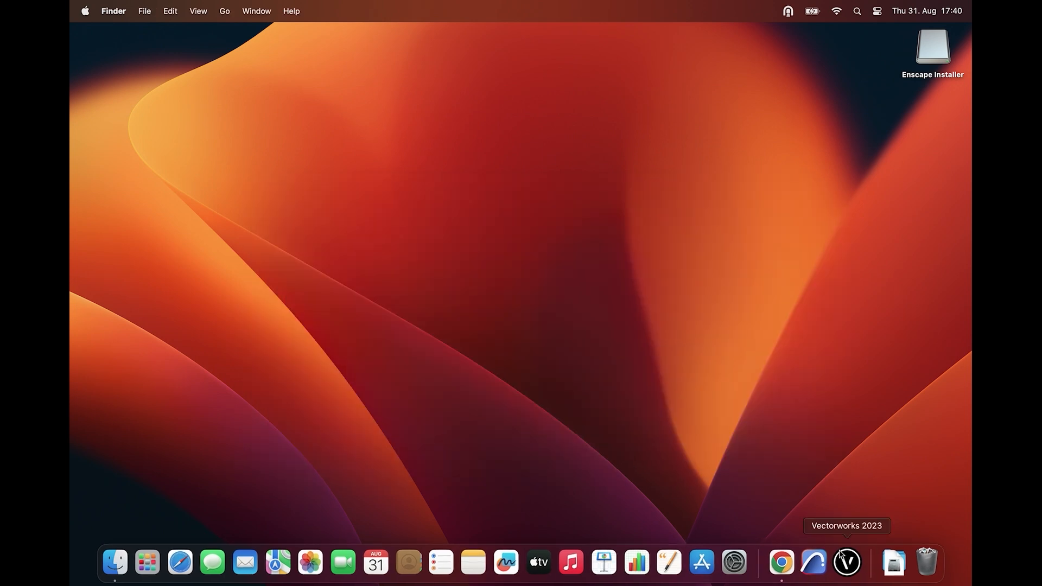
Launch Vectorworks 2023, open the recent Enscape4MAC_AppleHils_VW file and dismiss the Enscape welcome window
click(847, 562)
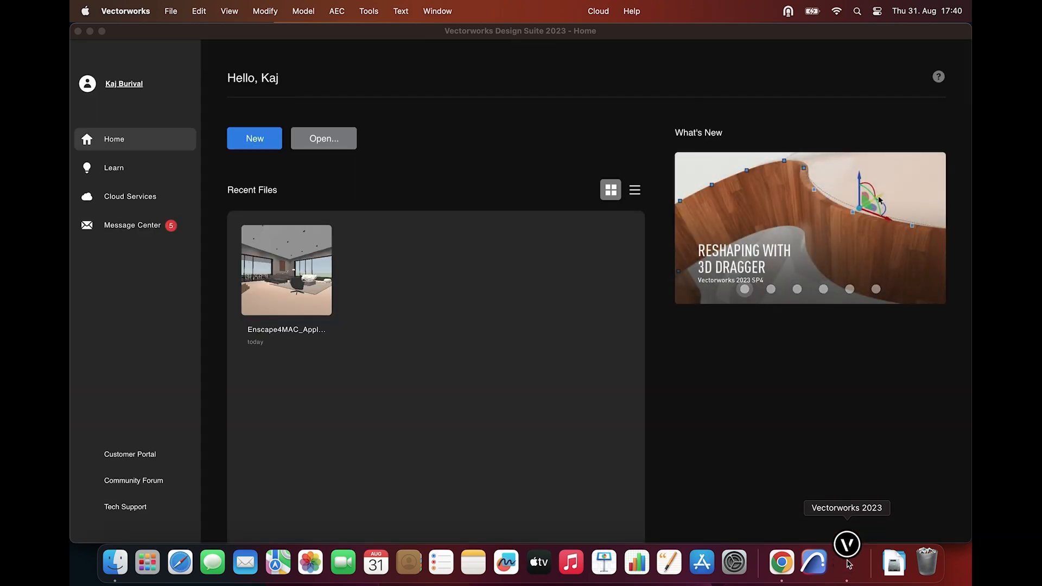
click(286, 270)
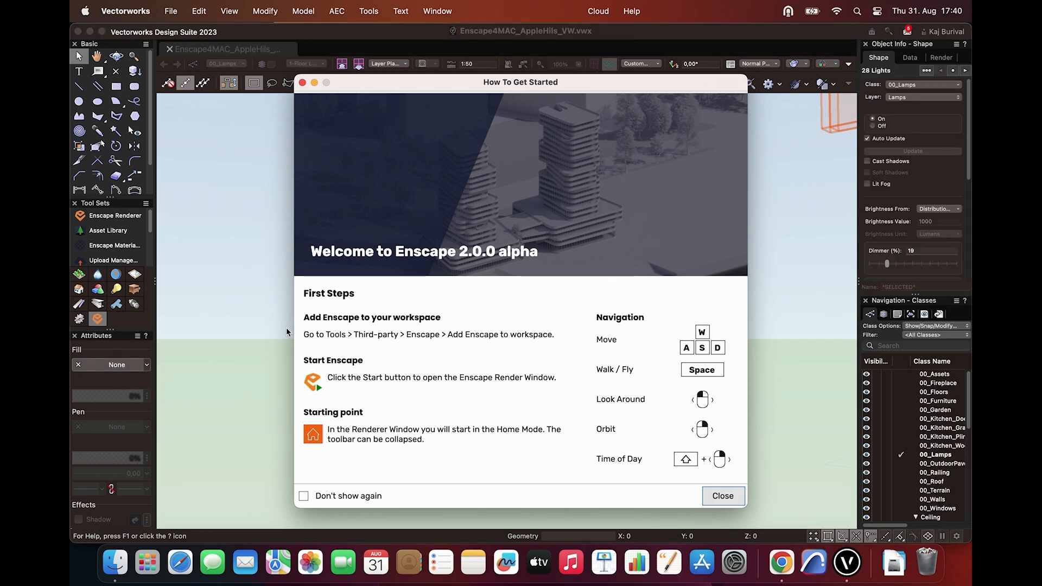
click(730, 497)
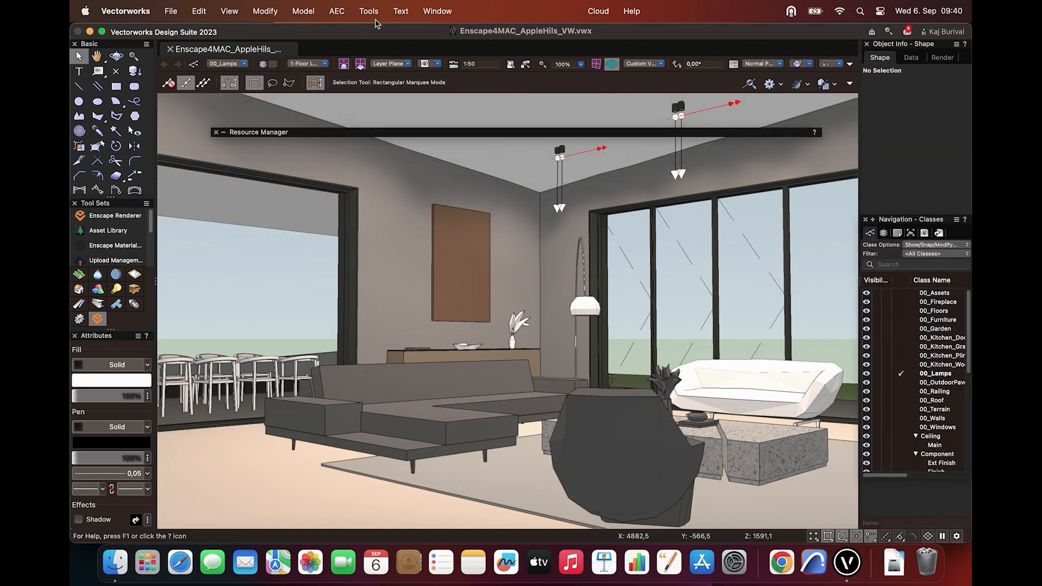
Add Enscape to the Vectorworks workspace and acknowledge the message
click(373, 20)
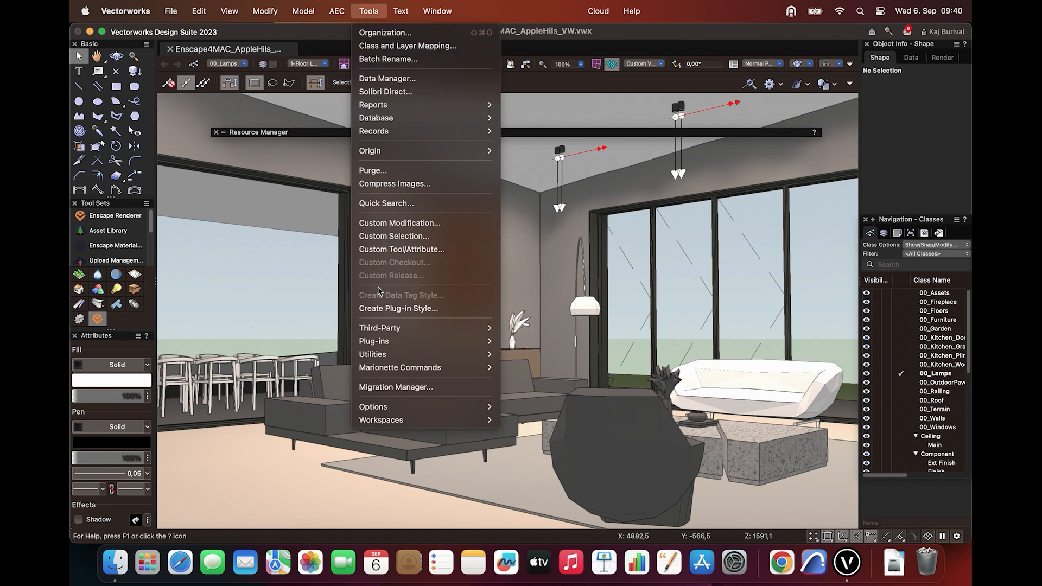
mouse_move(404, 328)
mouse_move(519, 329)
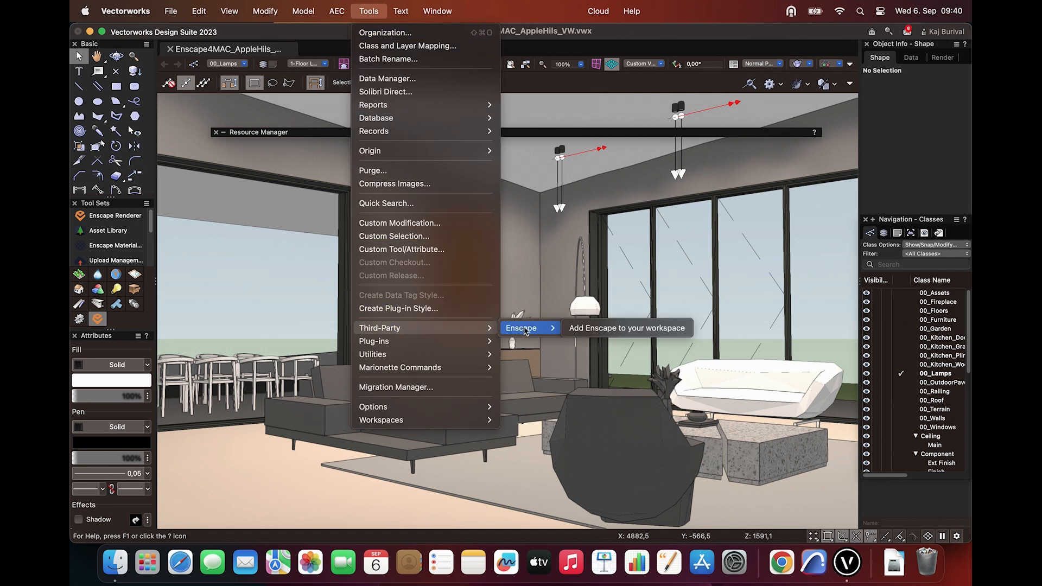
click(593, 333)
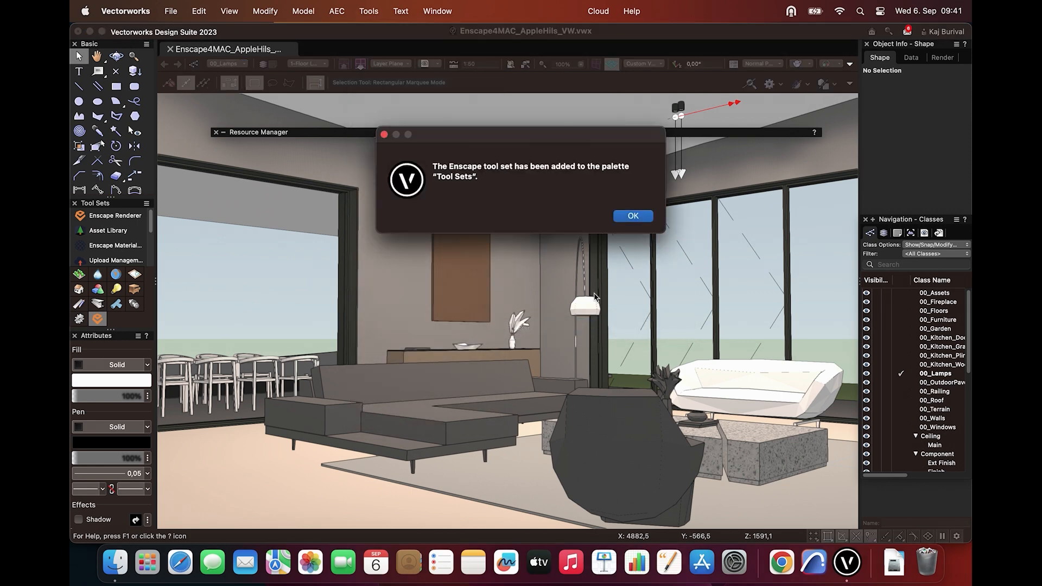
click(629, 217)
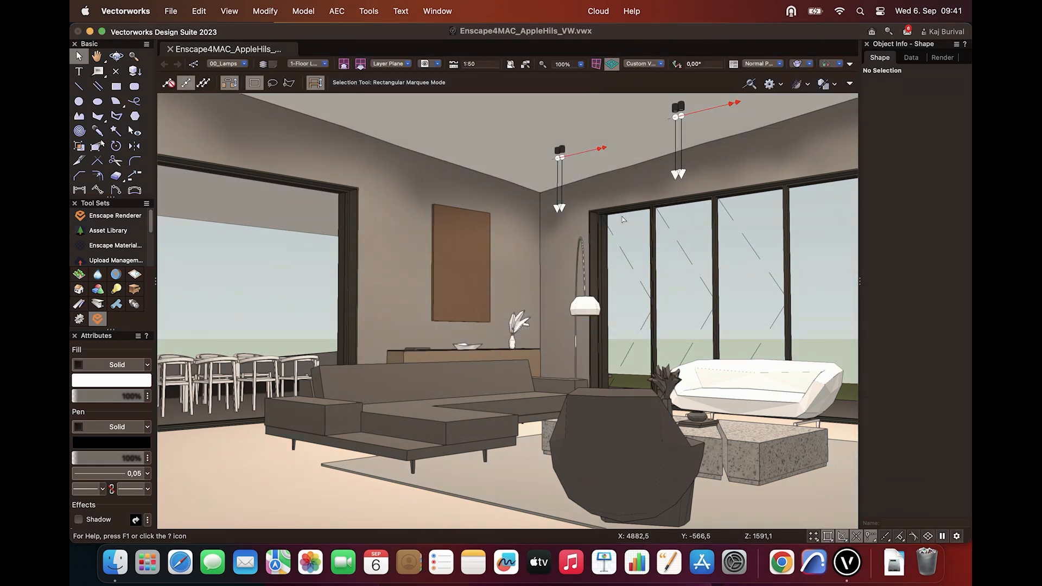
Display the Enscape tool set and look through its list of tools
click(80, 320)
click(98, 319)
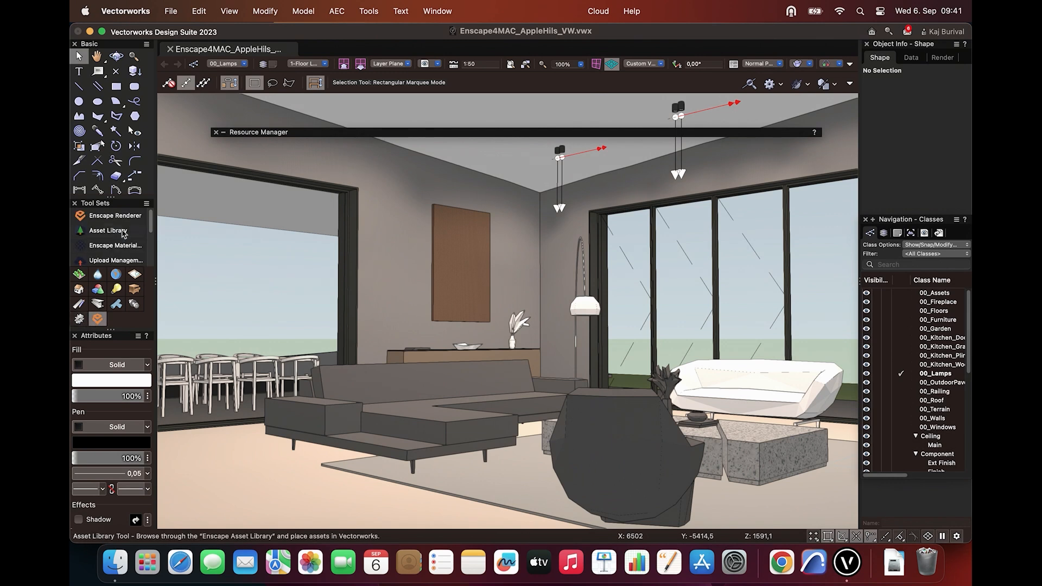
scroll(123, 230, down, 5)
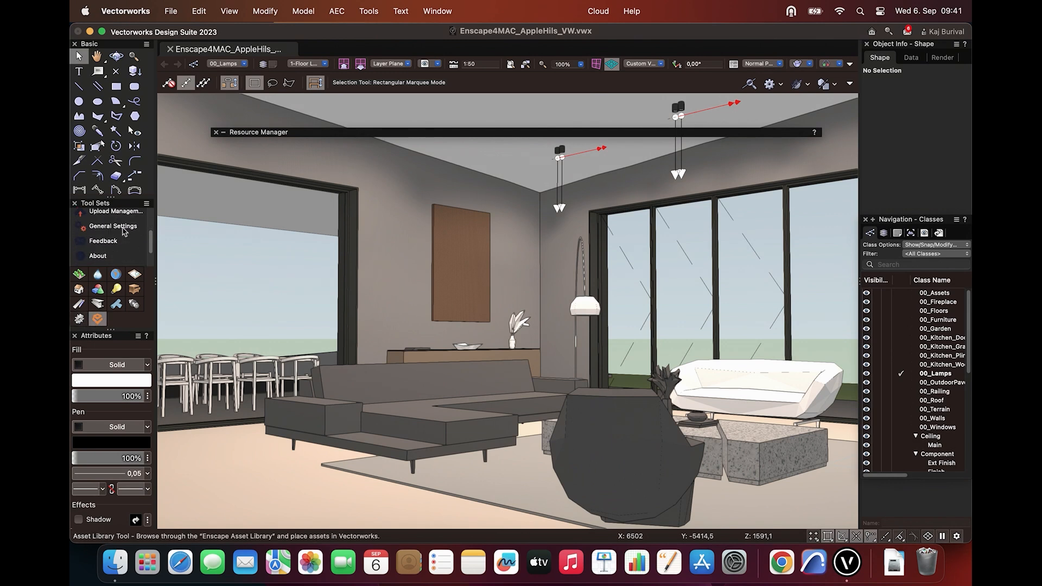
scroll(124, 232, up, 5)
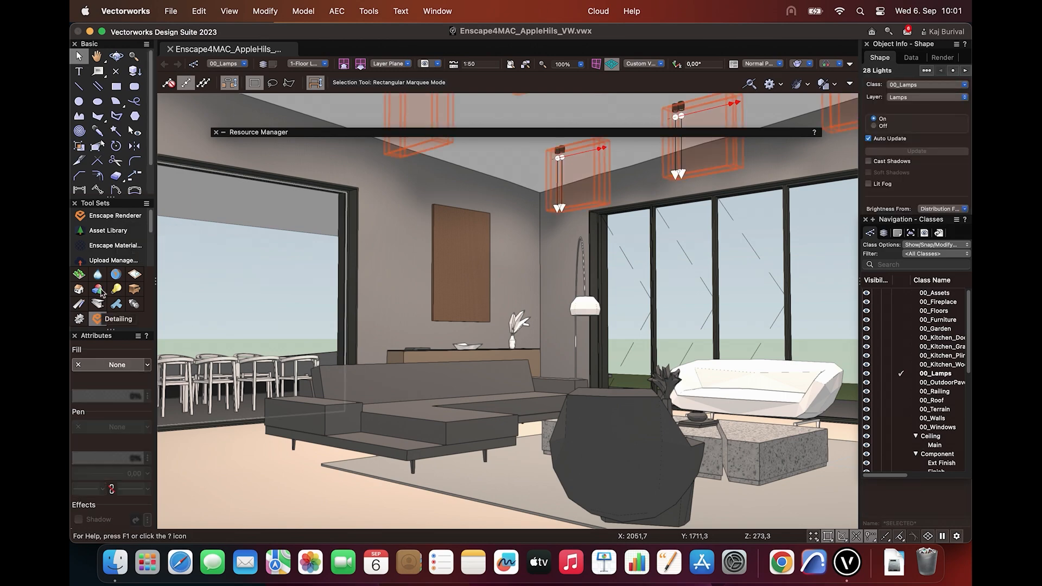
Activate the Enscape Renderer tool in the Enscape4MAC_AppleHils_VW file and request information about the missing license
click(94, 217)
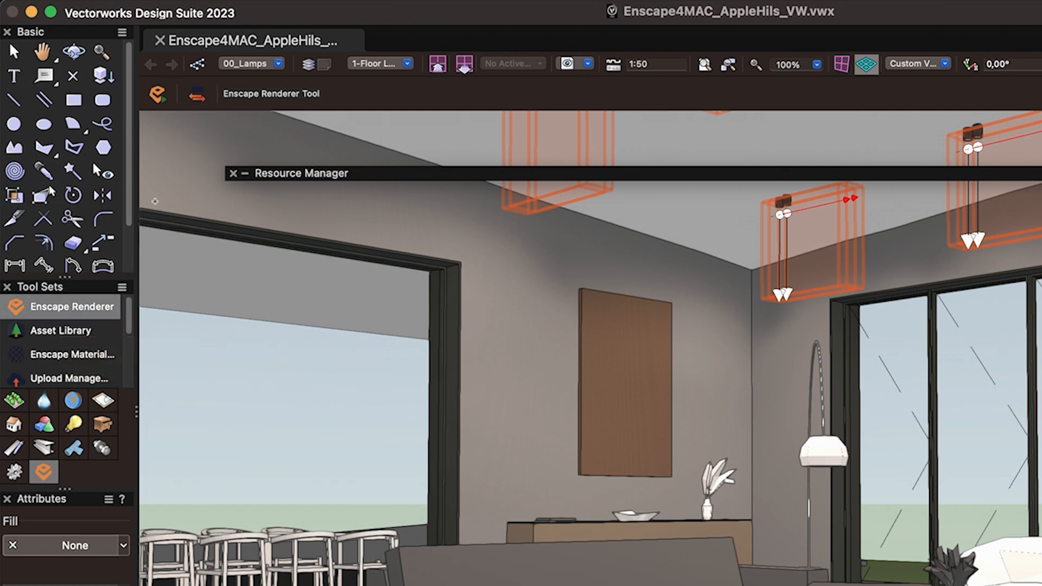
click(169, 102)
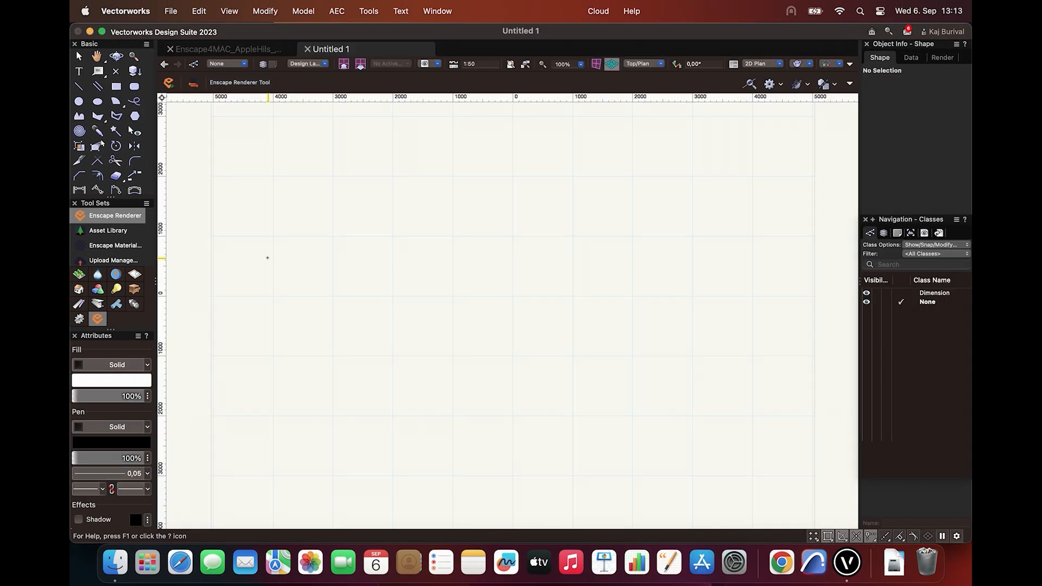
Try to start Enscape from the 2D plan view of the Untitled 1 drawing and dismiss the alert
click(172, 86)
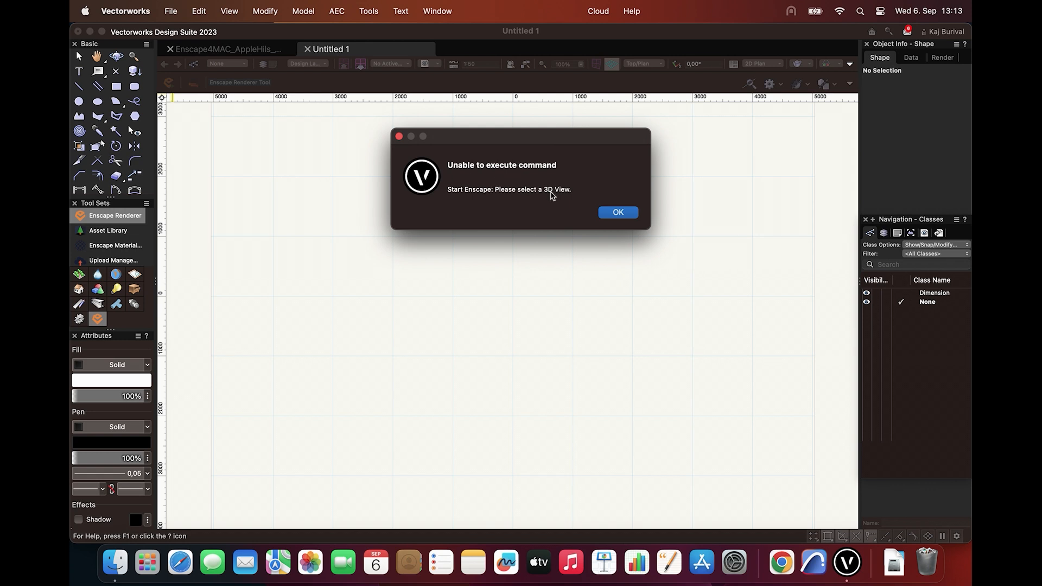
click(617, 213)
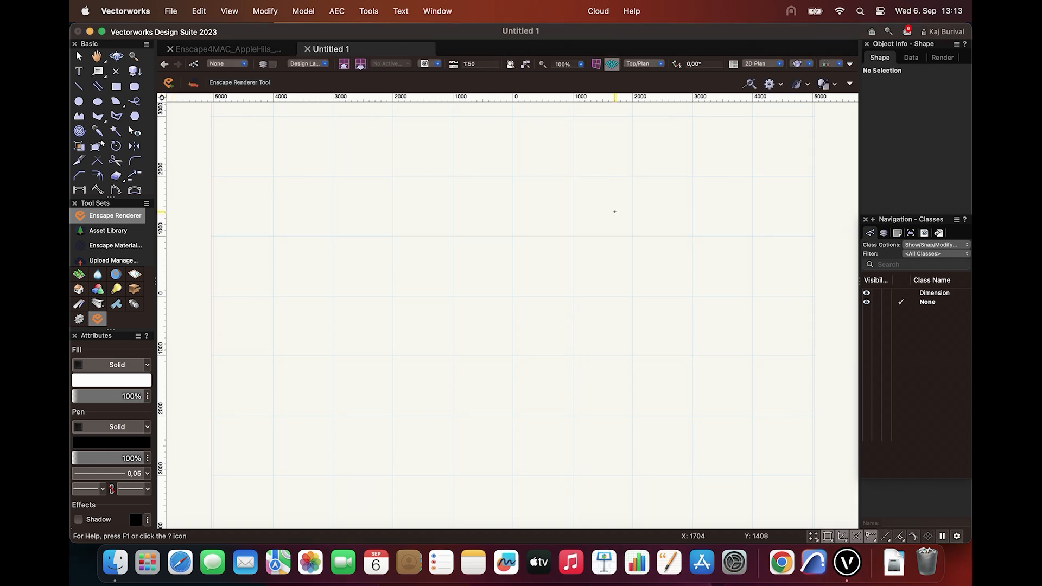
Switch Untitled 1 to Normal Perspective, tilt it into a 3D view and start Enscape
click(758, 65)
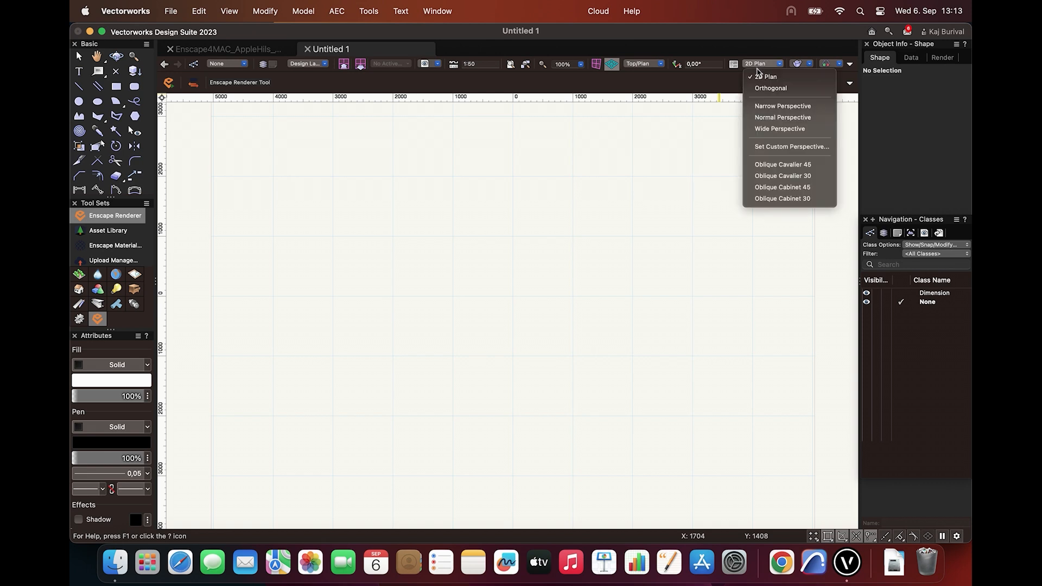
click(763, 118)
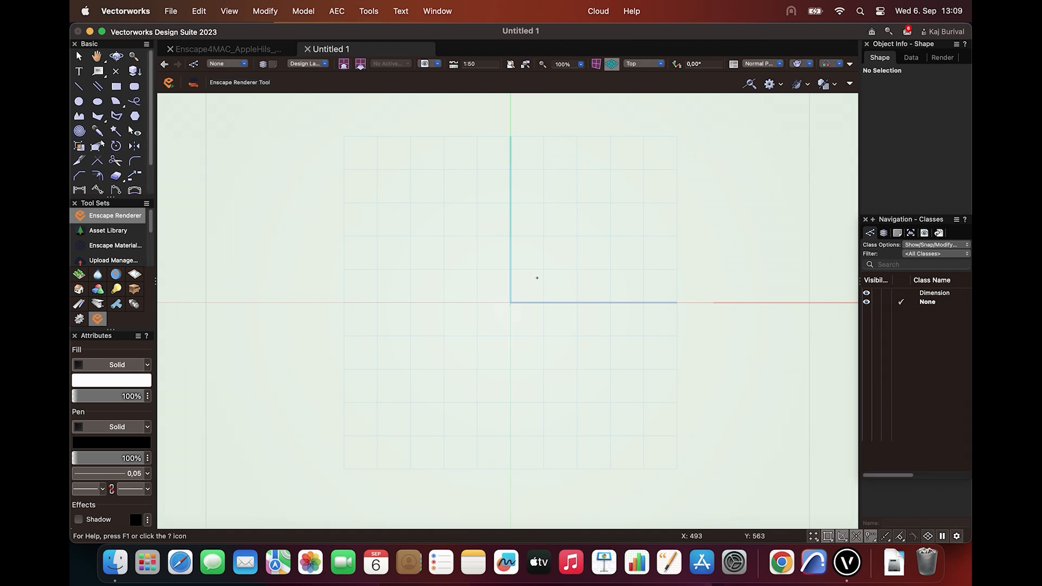
shift+middle_drag(537, 278, 548, 118)
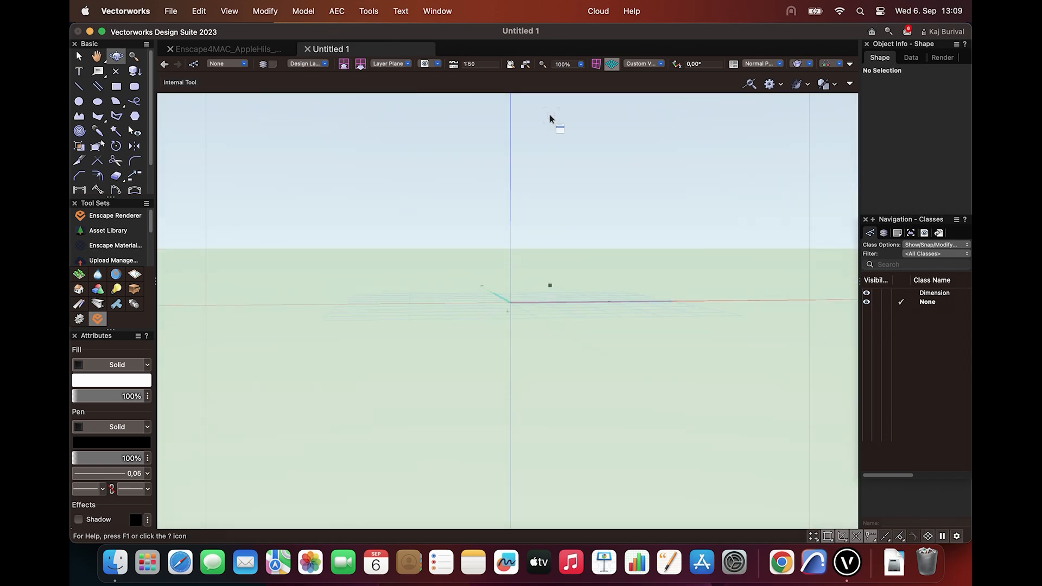
click(171, 83)
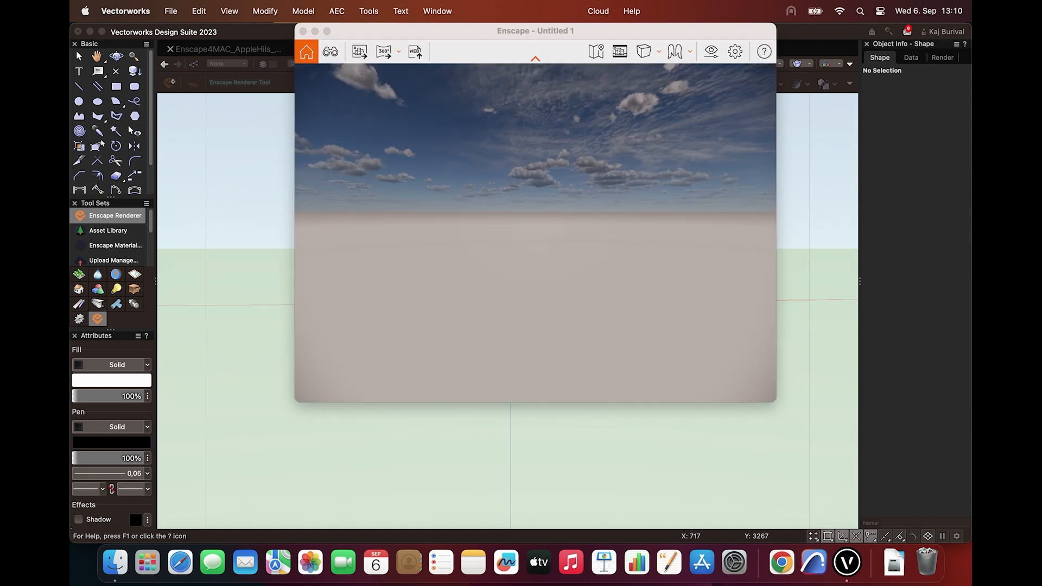
Shift the time of day in the Enscape render back and forth, ending at 13:43 while looking up at the sky
mouse_move(471, 166)
mouse_down()
mouse_move(513, 198)
mouse_move(569, 217)
mouse_move(587, 179)
mouse_move(619, 210)
mouse_move(613, 185)
mouse_move(469, 169)
mouse_up()
key(u)
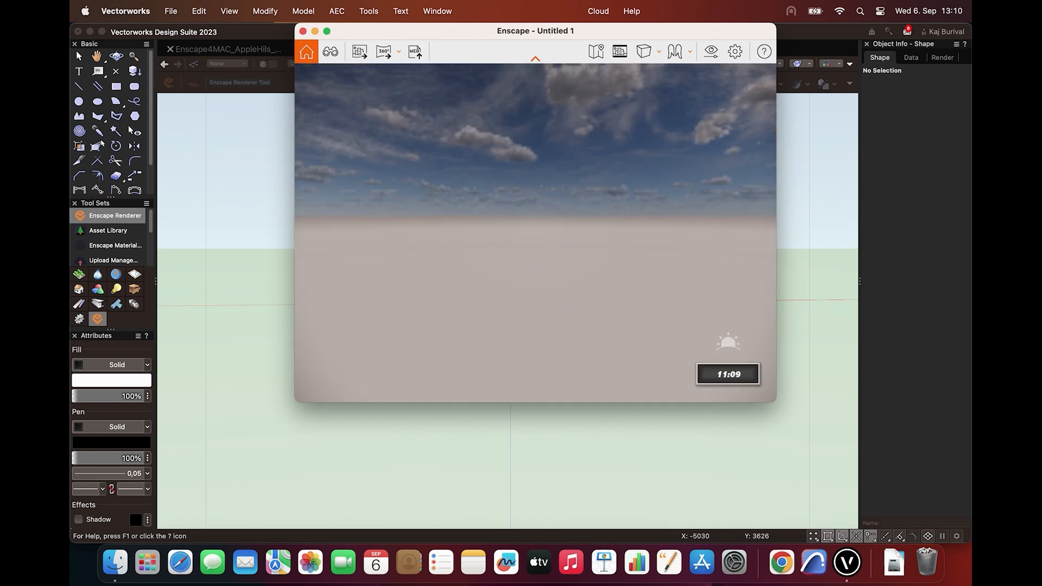
key(i)
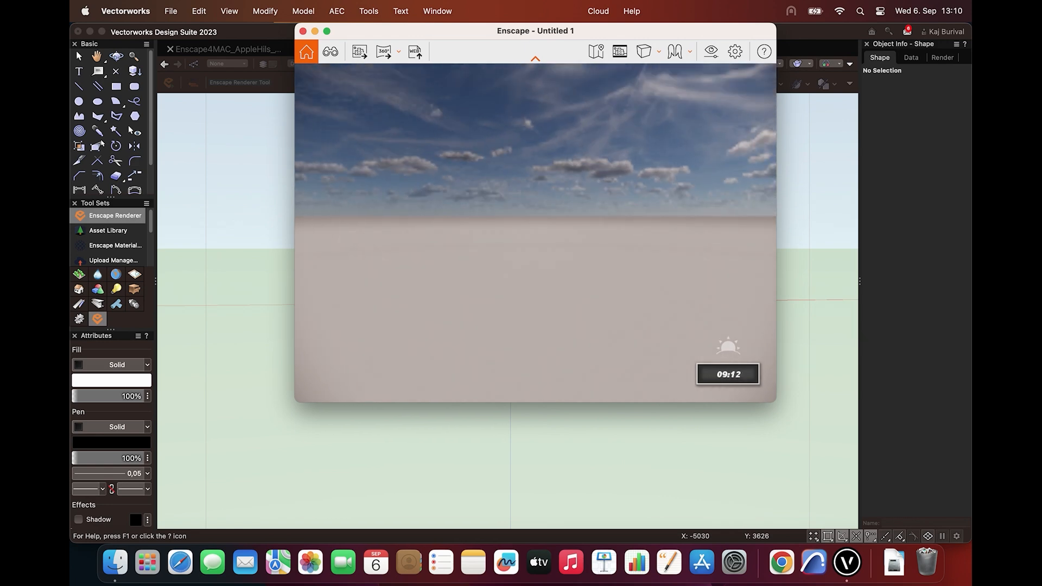
drag(471, 179, 178, 381)
key(i)
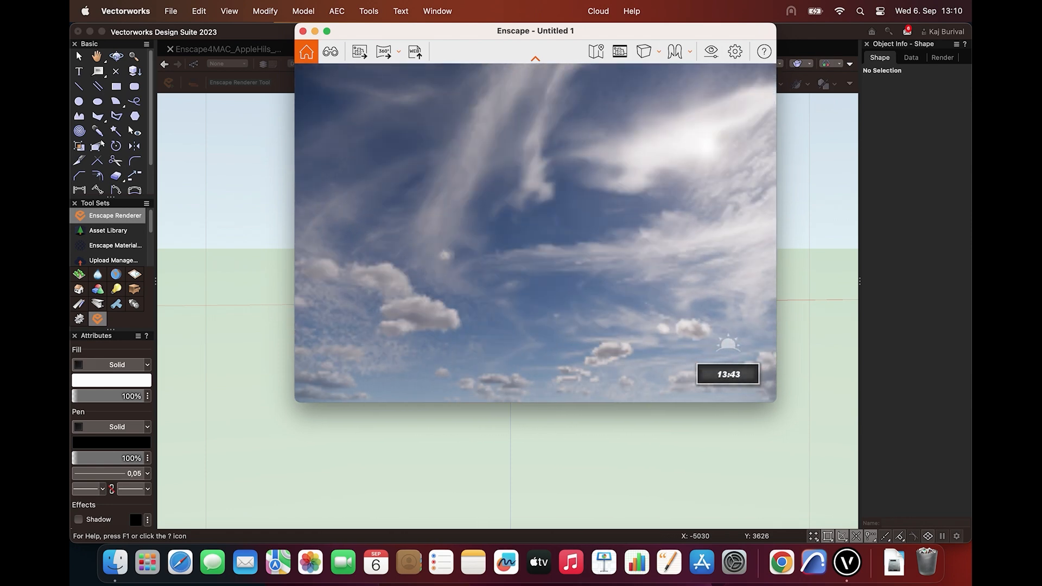
Look around the sky in the Enscape render of Untitled 1
shift+right_drag(472, 179, 415, 179)
drag(472, 179, 512, 60)
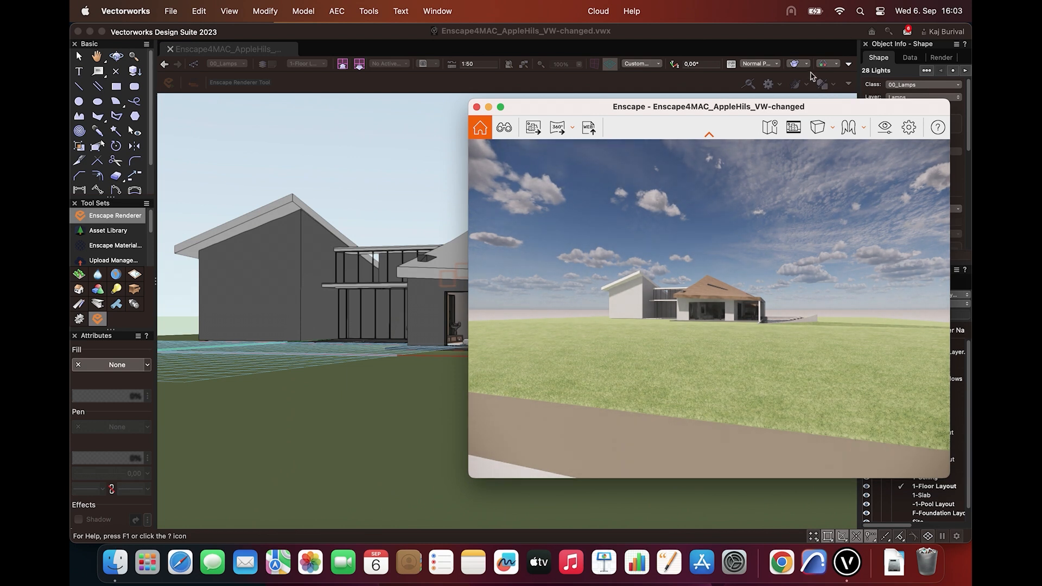
Move the Enscape4MAC_AppleHils_VW-changed render window to the screen edge, extend it to full height and narrow it to free space for Vectorworks
drag(797, 108, 821, 20)
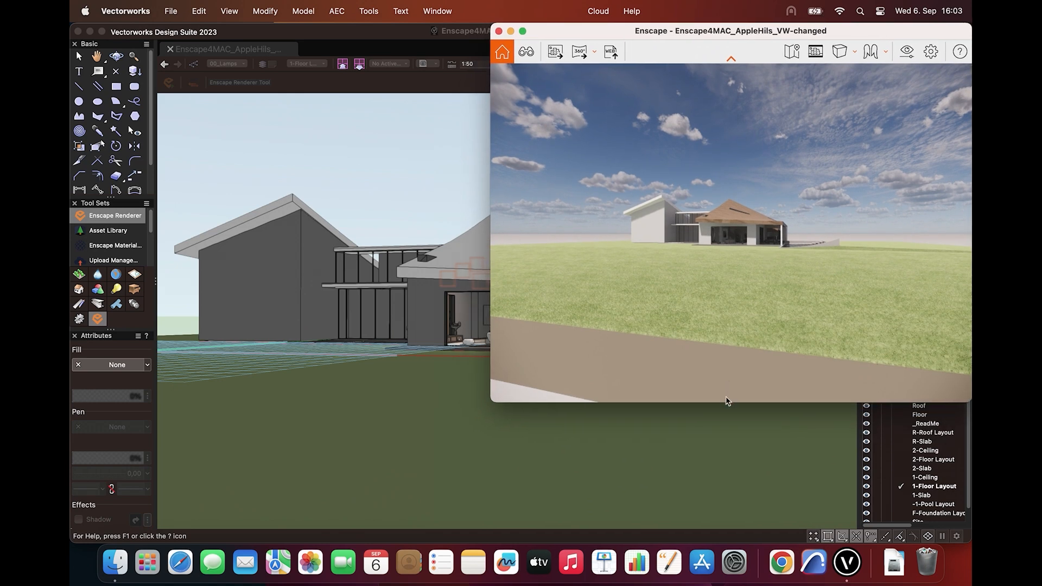
drag(726, 402, 695, 552)
drag(489, 449, 593, 445)
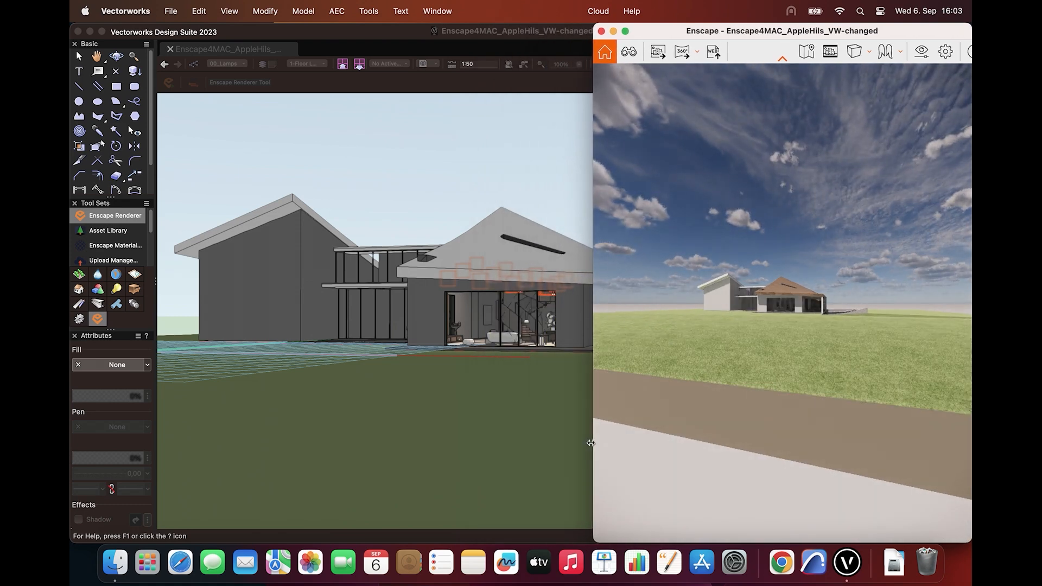
Narrow the Vectorworks window so its drawing and palettes fit beside the full-height Enscape render window
click(543, 36)
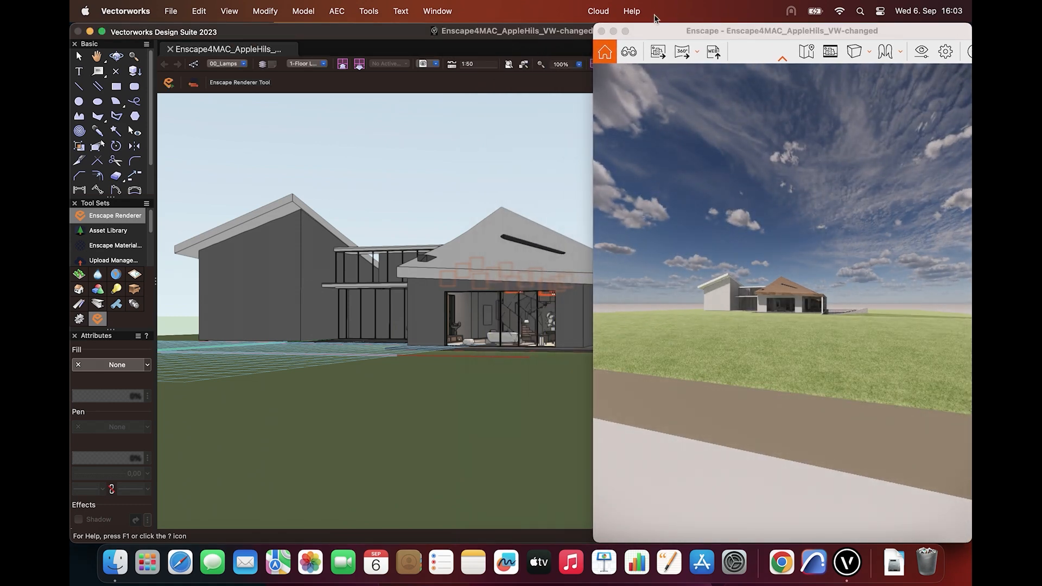
drag(753, 31, 751, 87)
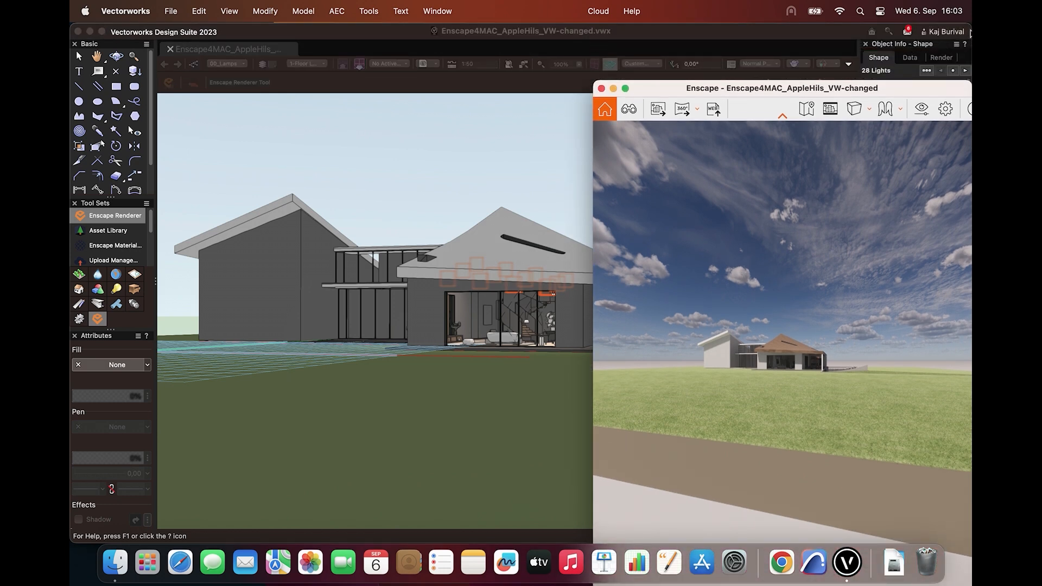
drag(853, 34, 833, 36)
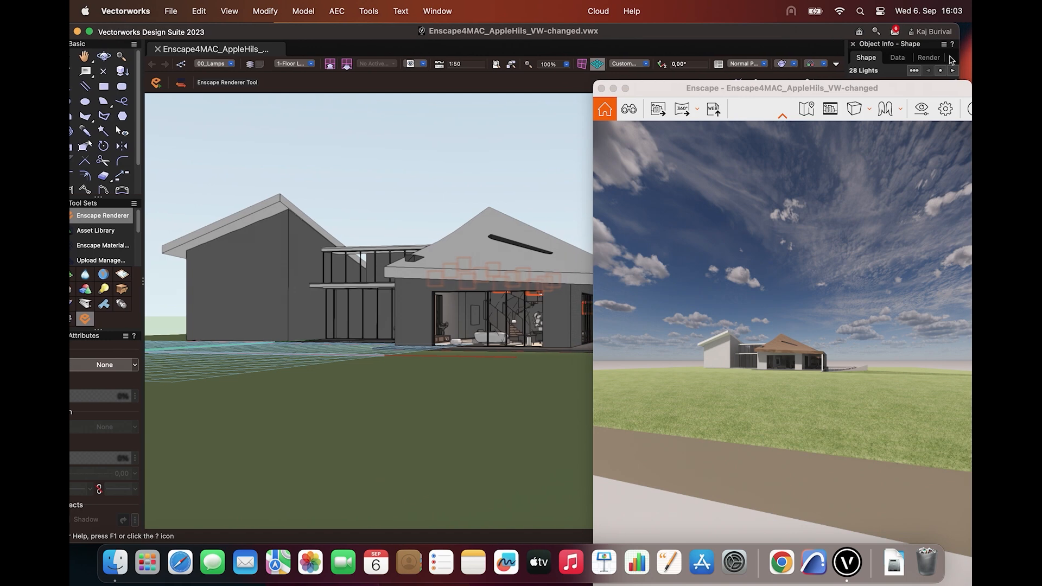
drag(632, 48, 596, 54)
drag(668, 89, 670, 32)
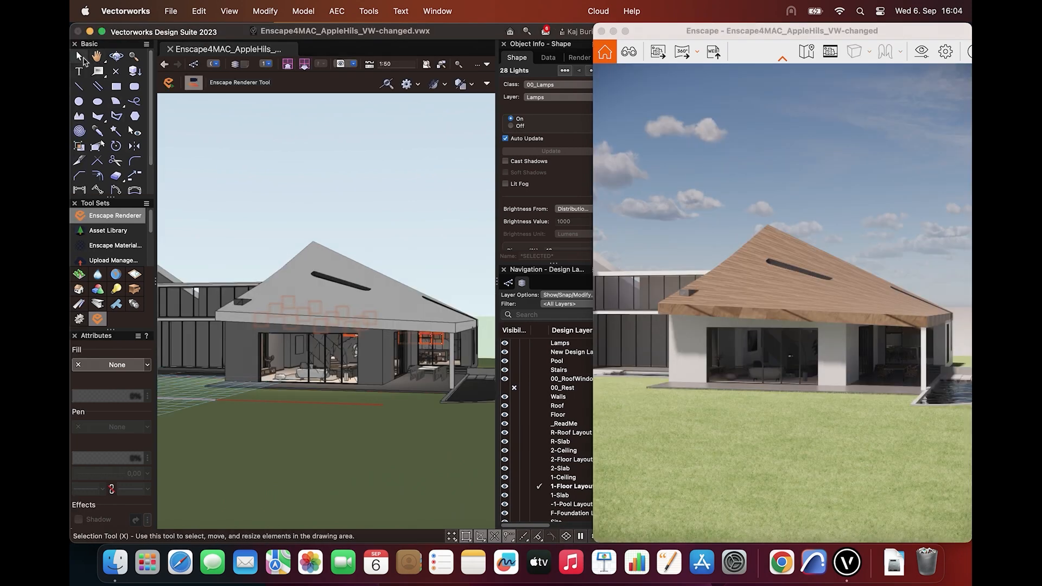
Select the pitched roof of the front building and move it up, clear of the walls
click(79, 56)
drag(386, 317, 387, 288)
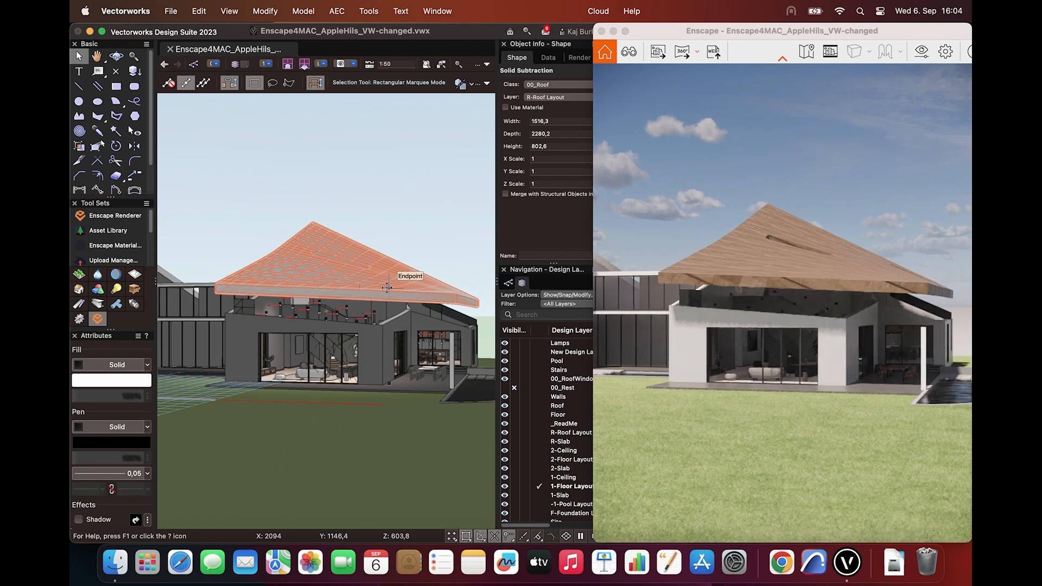
Hide the design layers Walls, Roof, Floor, R-Roof Layout, R-Slab, 2-Ceiling, 2-Floor Layout, 2-Slab and 1-Ceiling
click(514, 432)
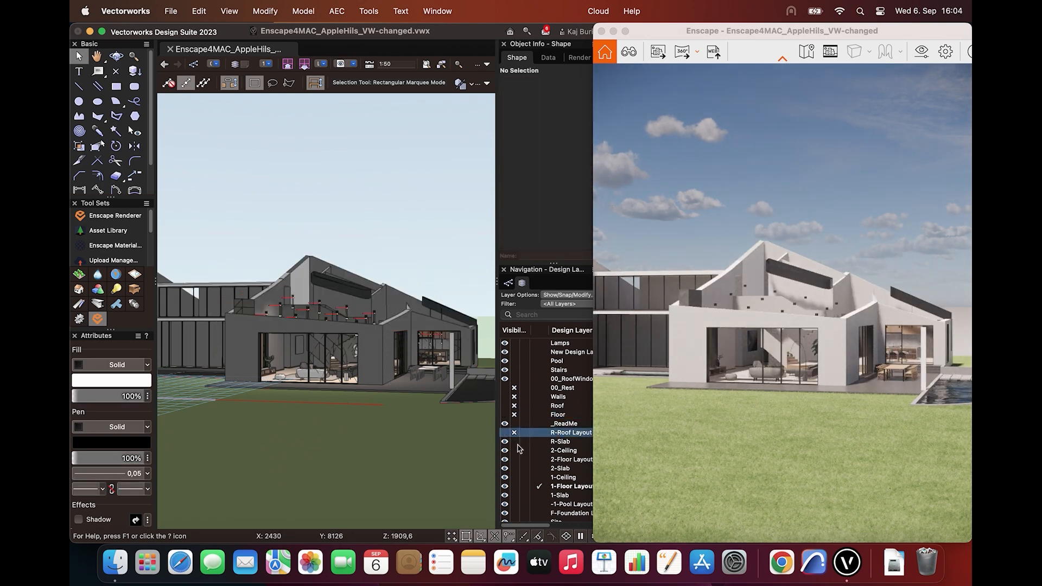
click(514, 441)
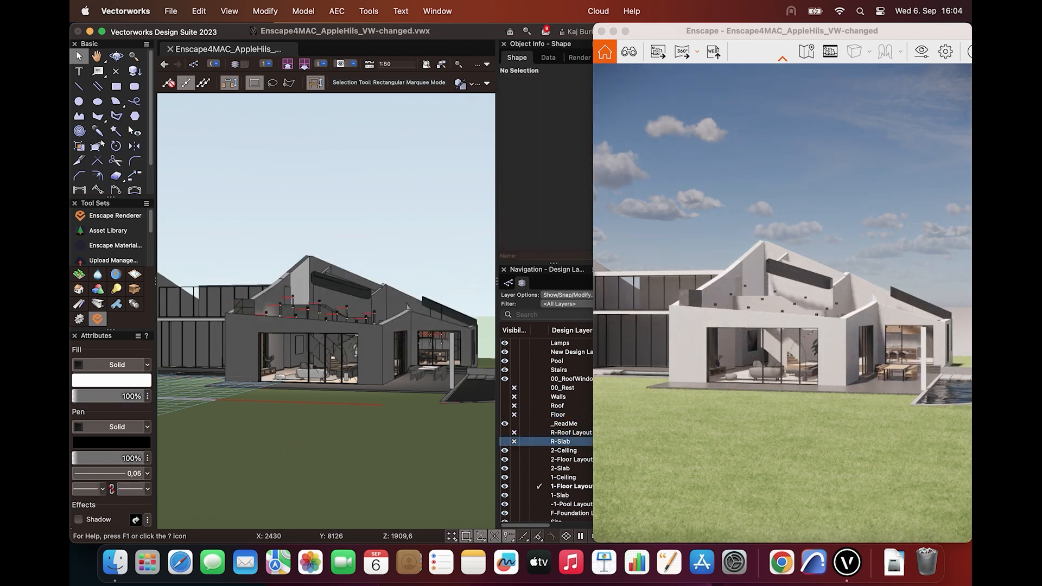
click(515, 450)
click(514, 459)
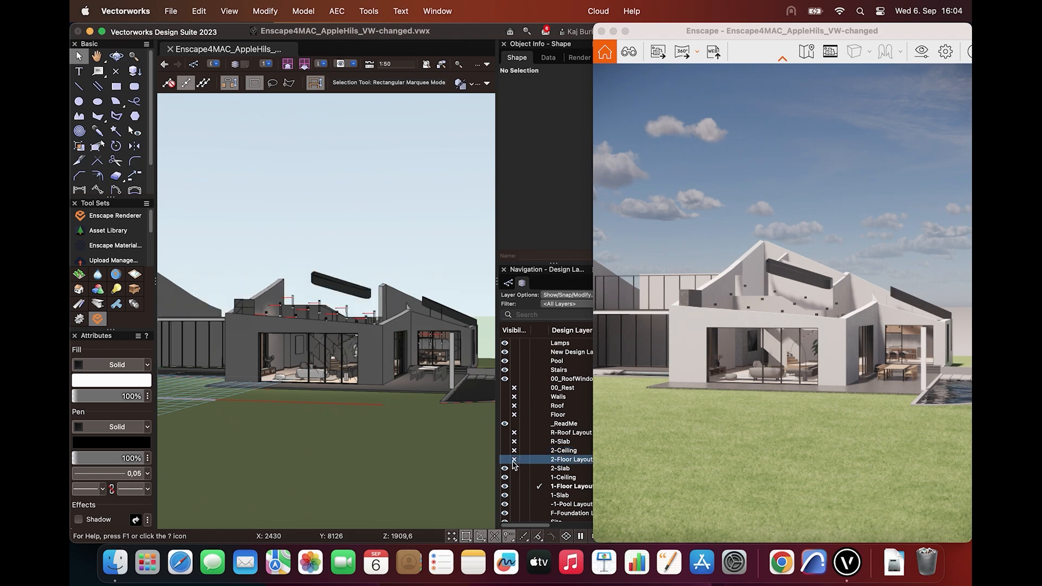
click(514, 469)
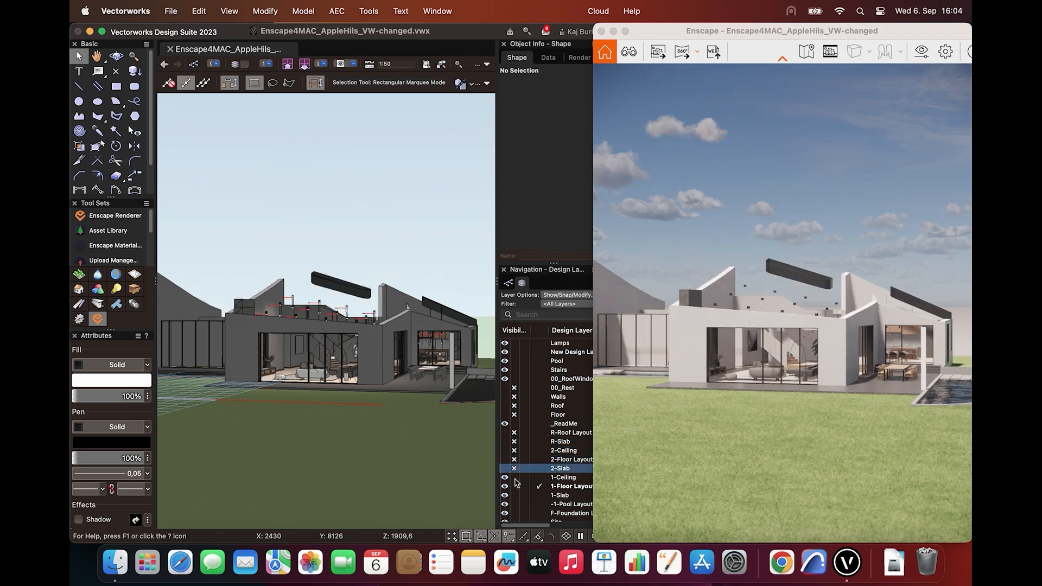
click(514, 477)
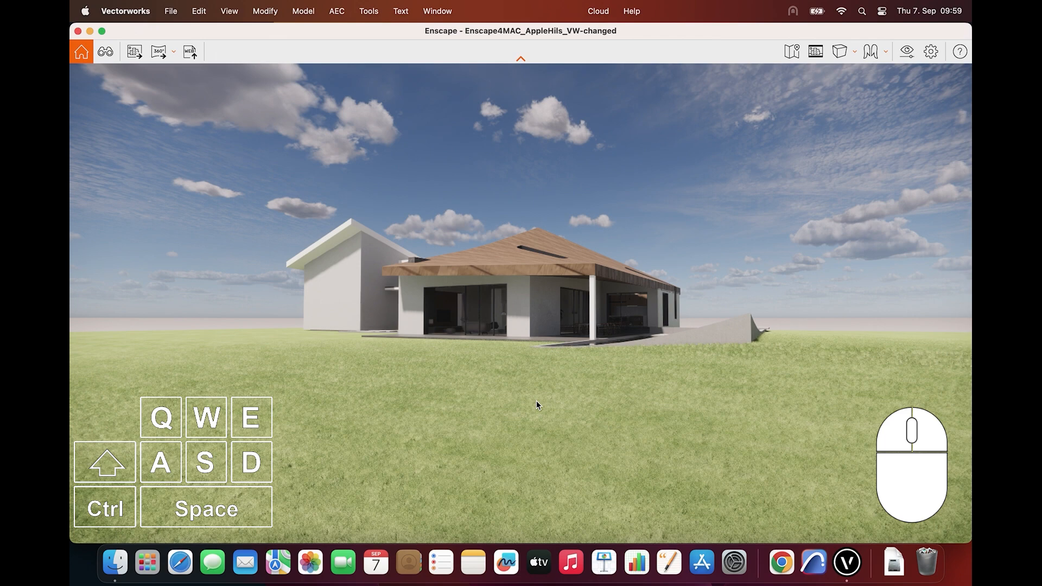
Move the Enscape camera forward, backward and sideways both ways on the lawn in front of the house
key(w)
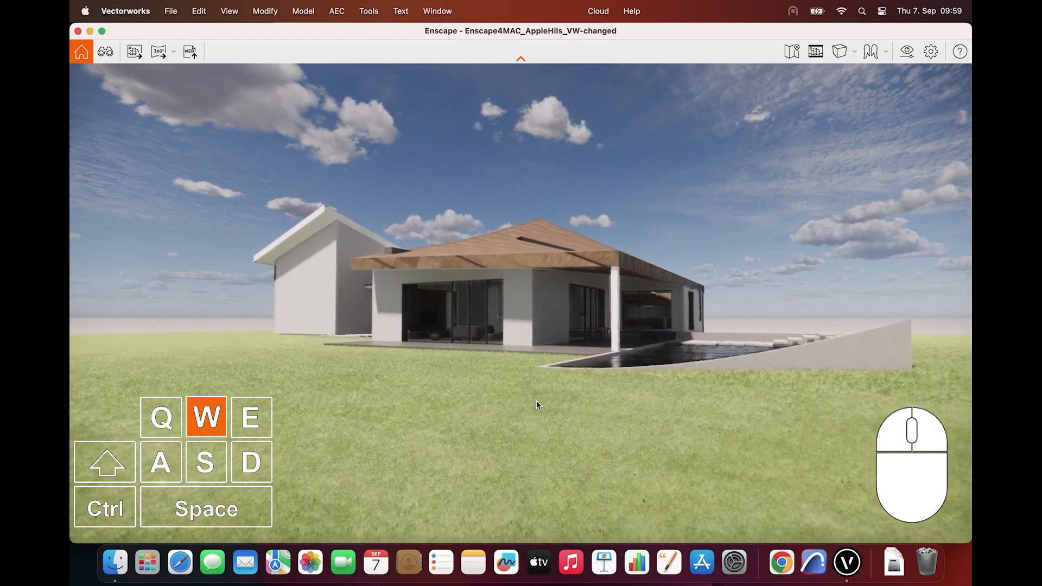
key(s)
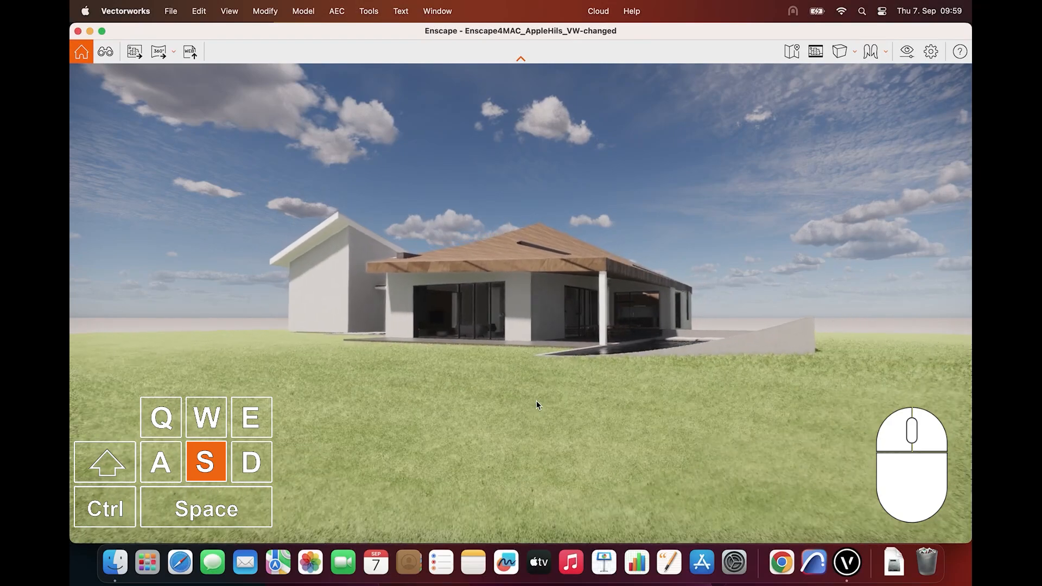
key(a)
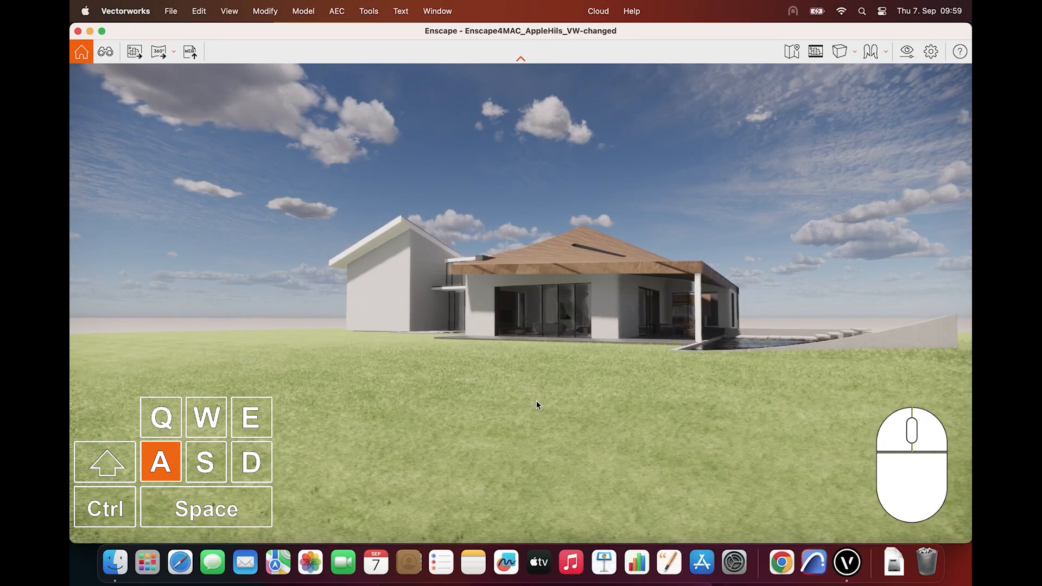
key(d)
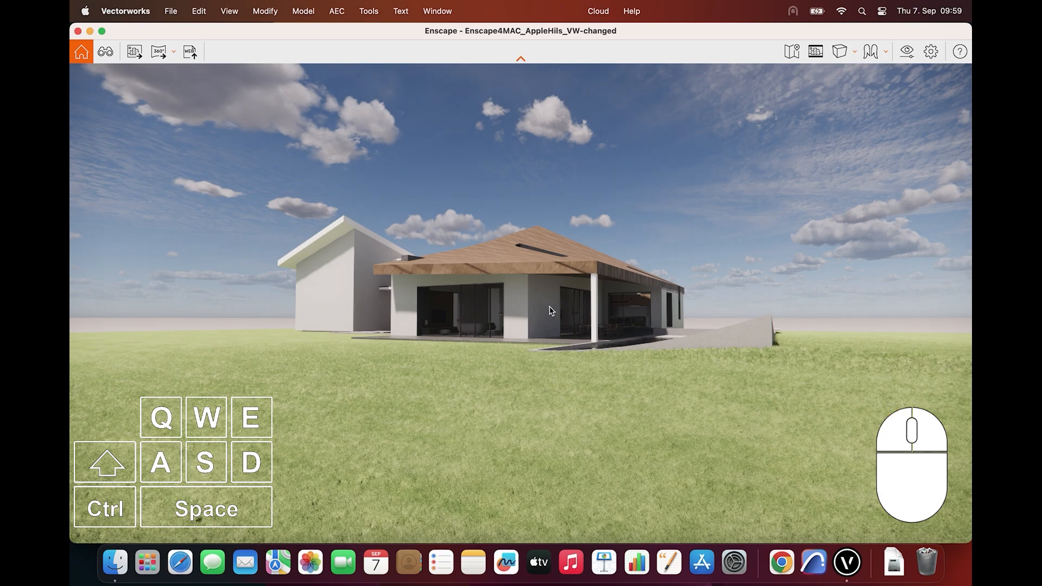
Look around in the render and walk the camera across the lawn up to the covered terrace
drag(545, 317, 429, 379)
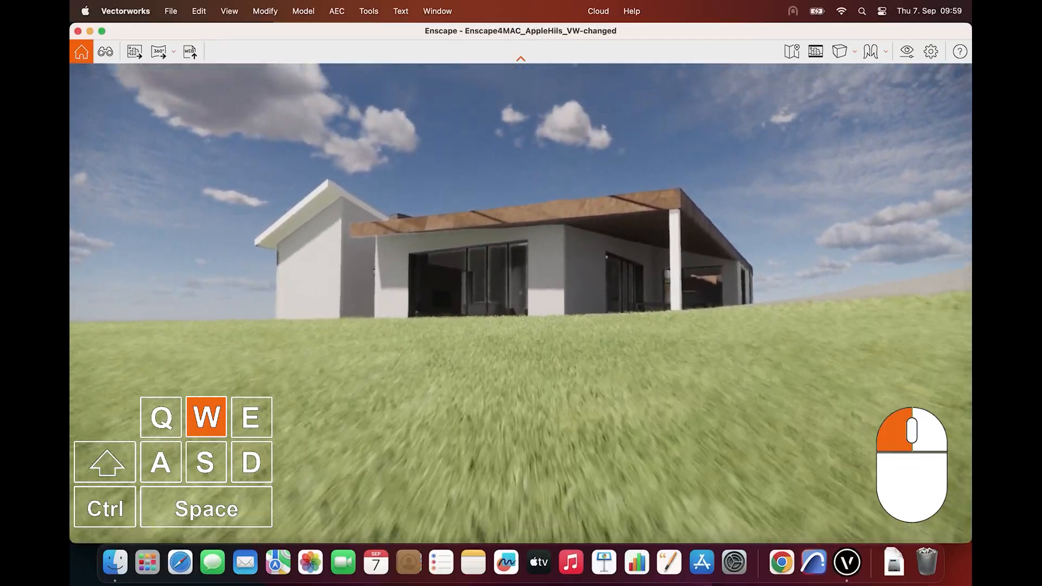
key(w)
drag(521, 304, 489, 307)
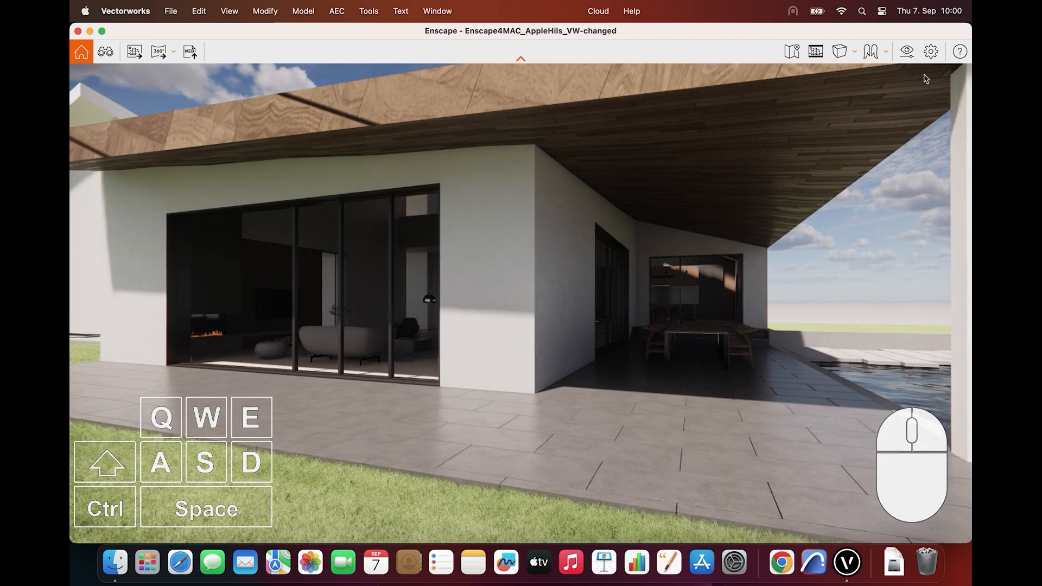
Review the mouse, movement and height options in Enscape's Input settings and close the settings
click(931, 54)
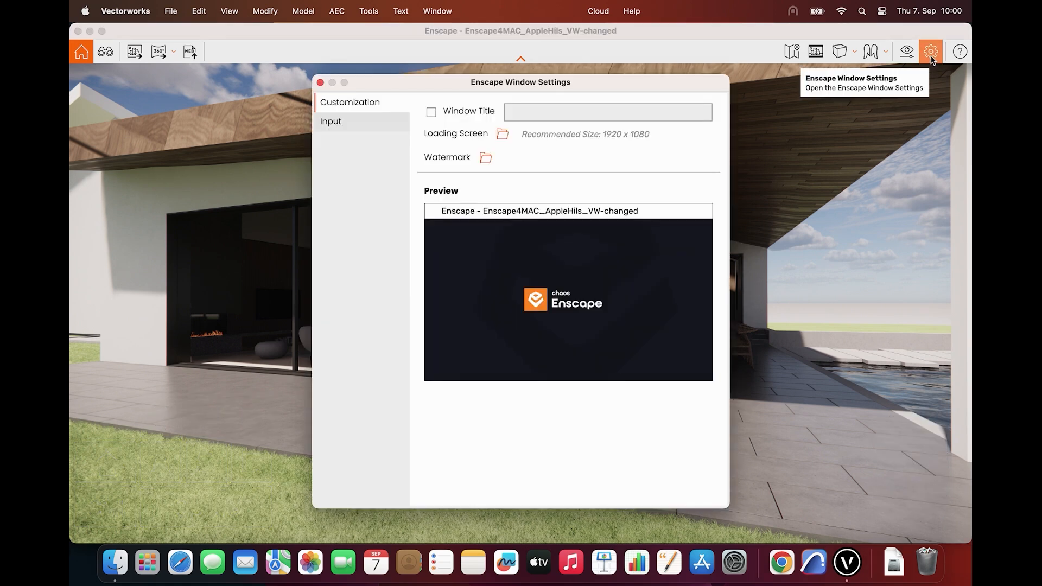
click(373, 126)
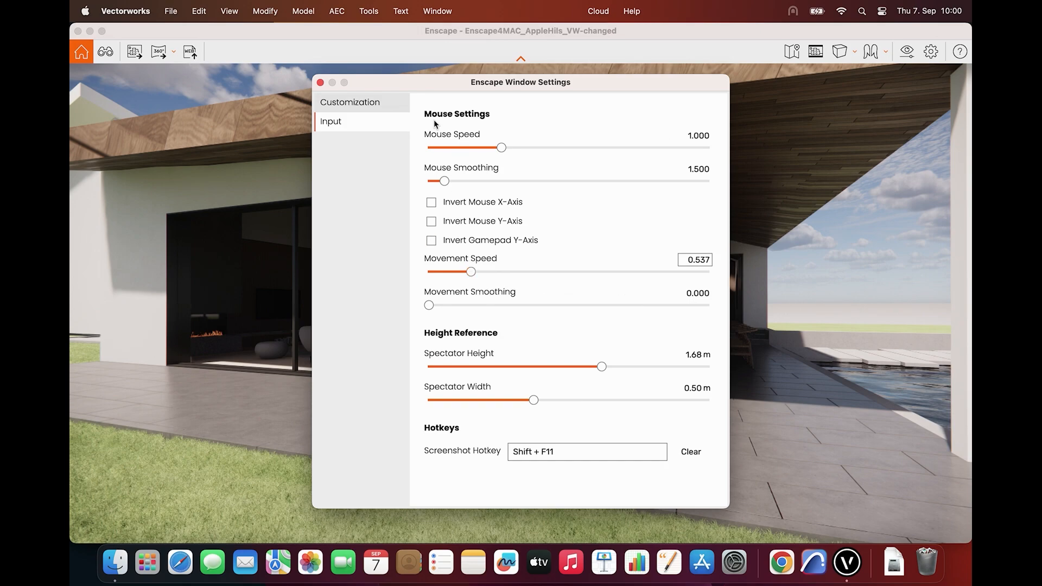
click(321, 83)
Move the camera back to a low view of the house and pool, and shift the render's time of day
drag(403, 214, 458, 266)
key(w)
key(w)
key(s)
key(s)
key(d)
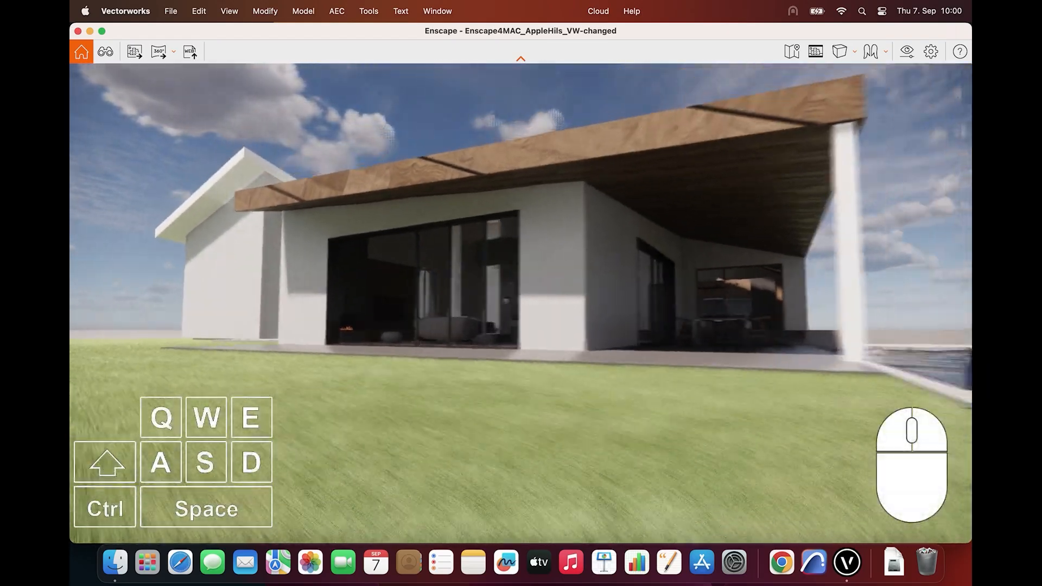
drag(404, 234, 405, 205)
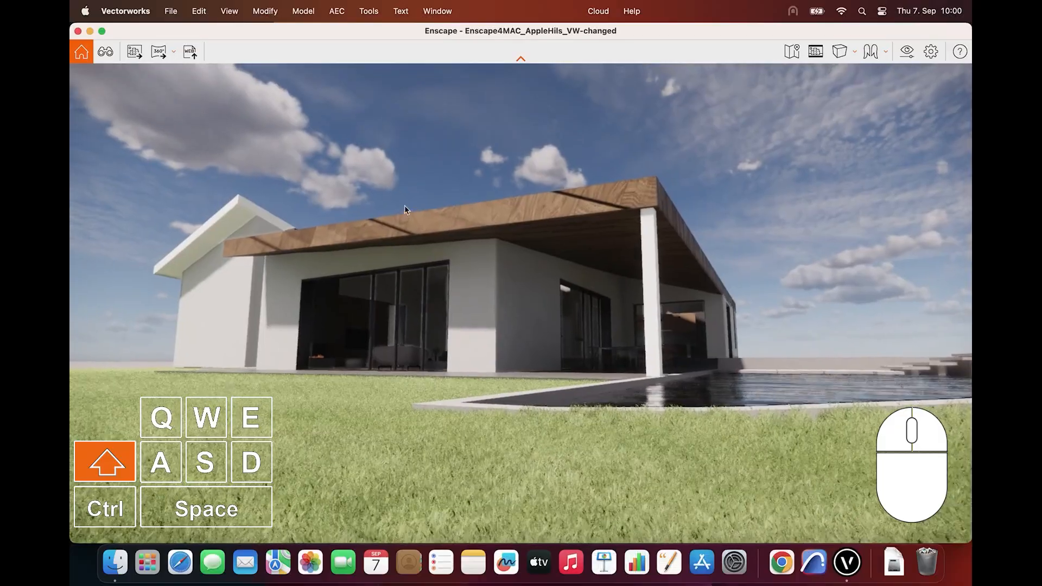
shift+right_drag(471, 265, 700, 264)
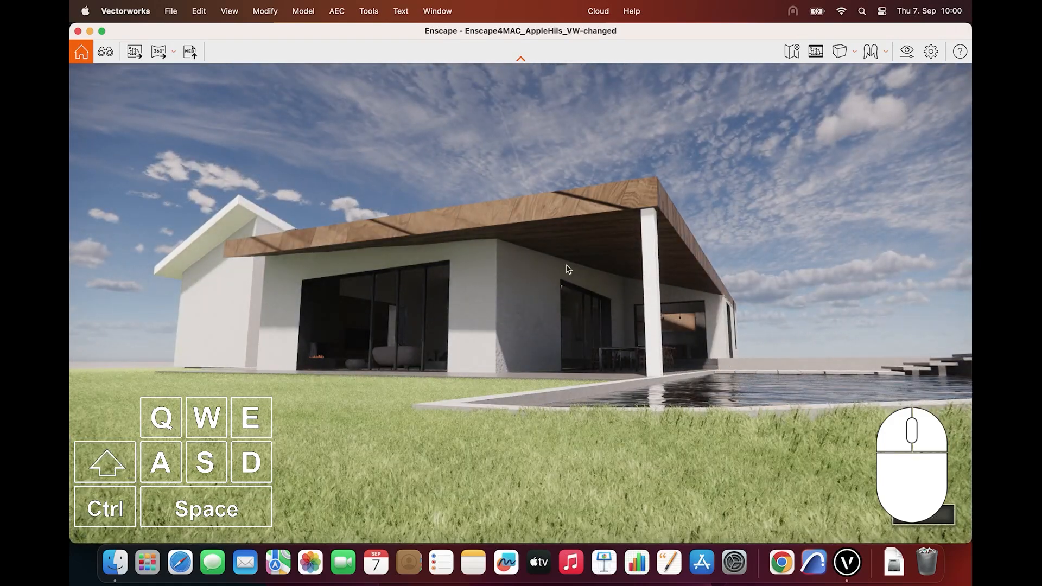
Read the general navigation controls in Enscape's help and close it again
click(959, 52)
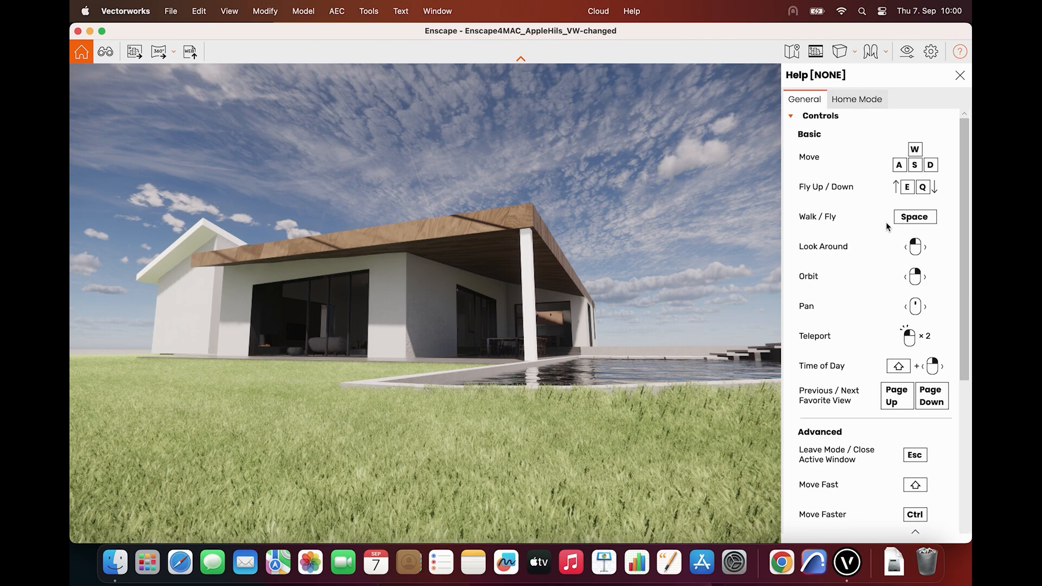
click(958, 54)
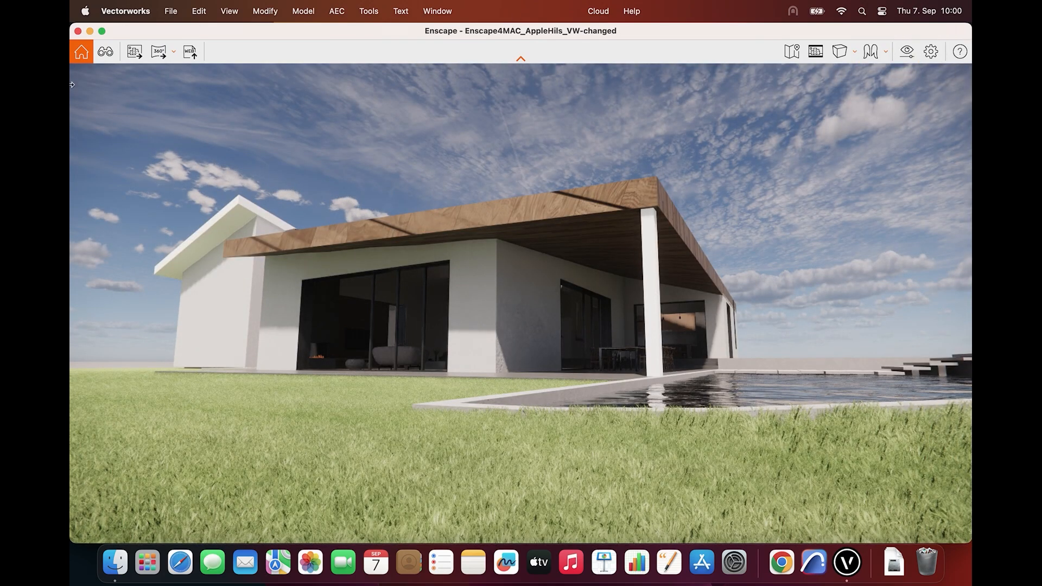
Narrow the Enscape window to sit beside Vectorworks and turn on view synchronization in the Enscape Renderer tool
drag(71, 91, 545, 116)
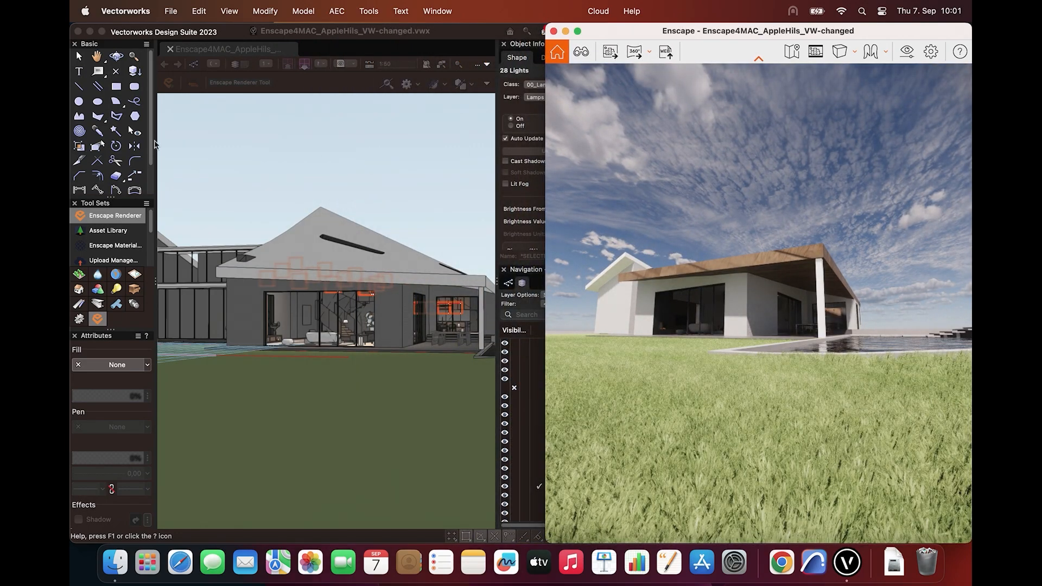
click(100, 218)
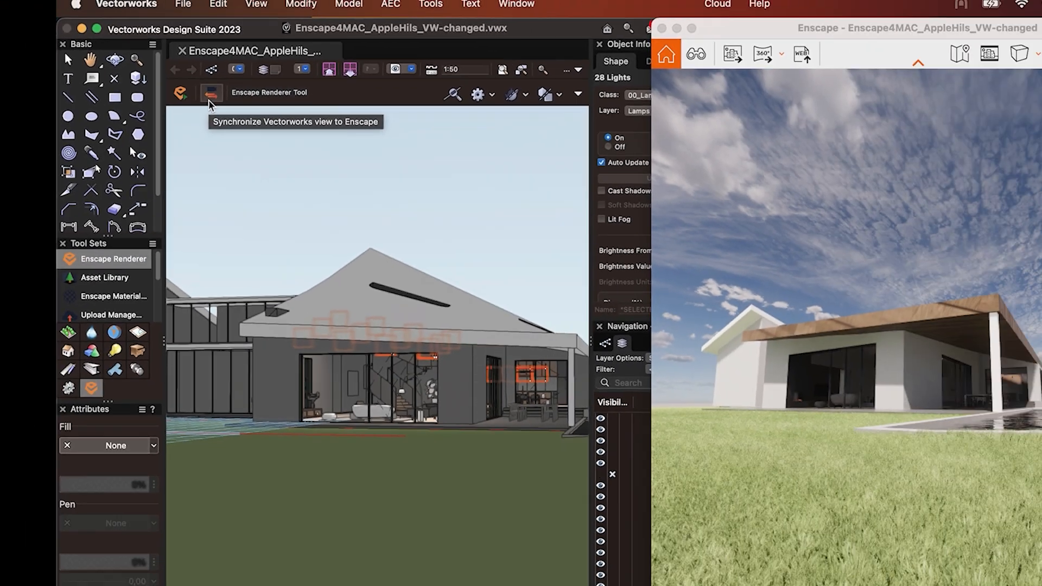
click(283, 150)
Zoom and turn the Vectorworks 3D view of the house to check that the Enscape camera follows
scroll(339, 289, up, 2)
scroll(339, 290, down, 5)
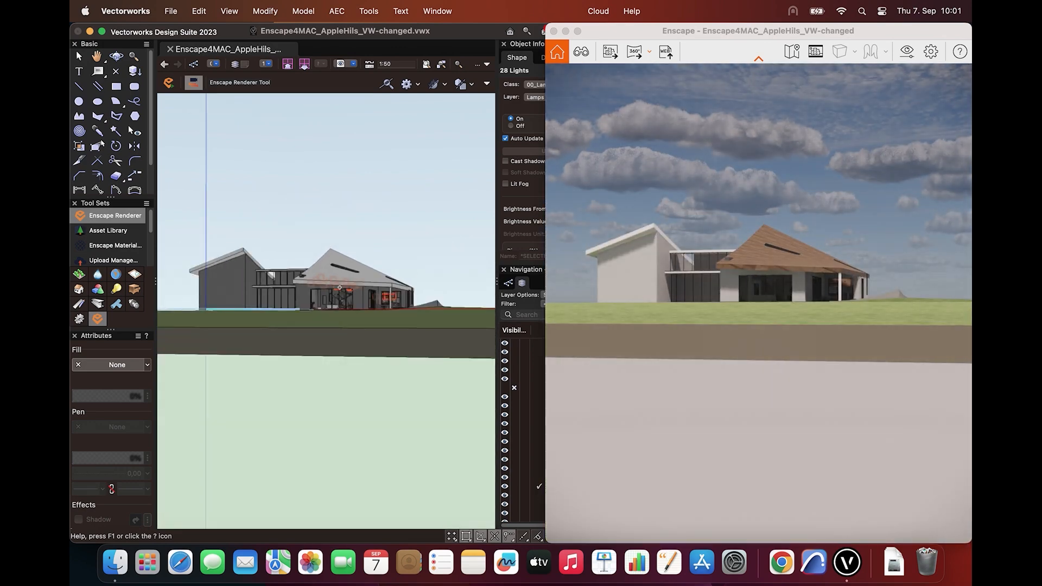
scroll(339, 287, up, 1)
middle_drag(347, 288, 300, 277)
scroll(316, 306, up, 3)
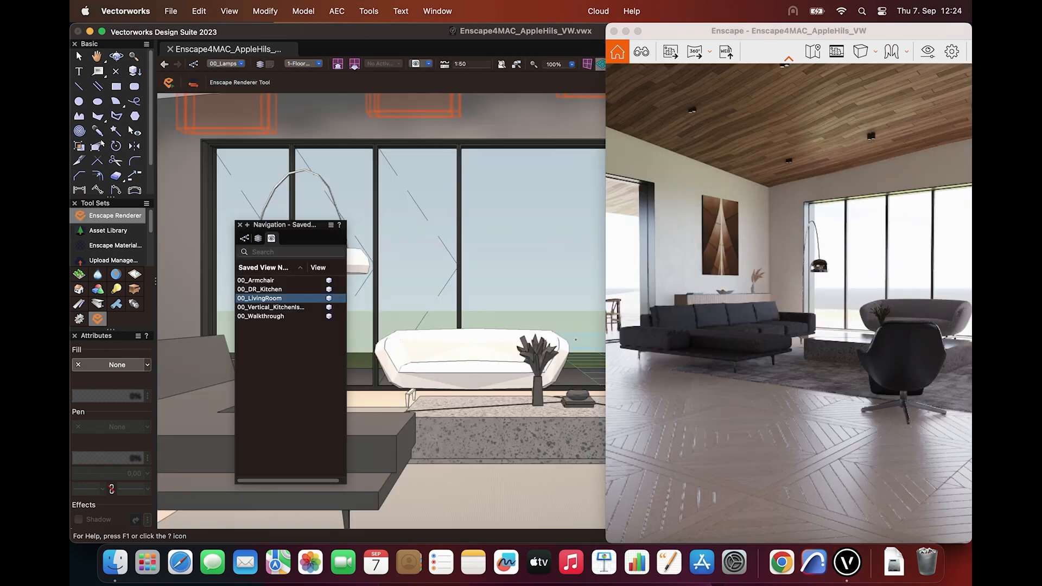
Step the Vectorworks view through the saved views 00_Armchair, 00_DR_Kitchen, 00_LivingRoom, the vertical kitchen view and 00_Walkthrough
double_click(256, 281)
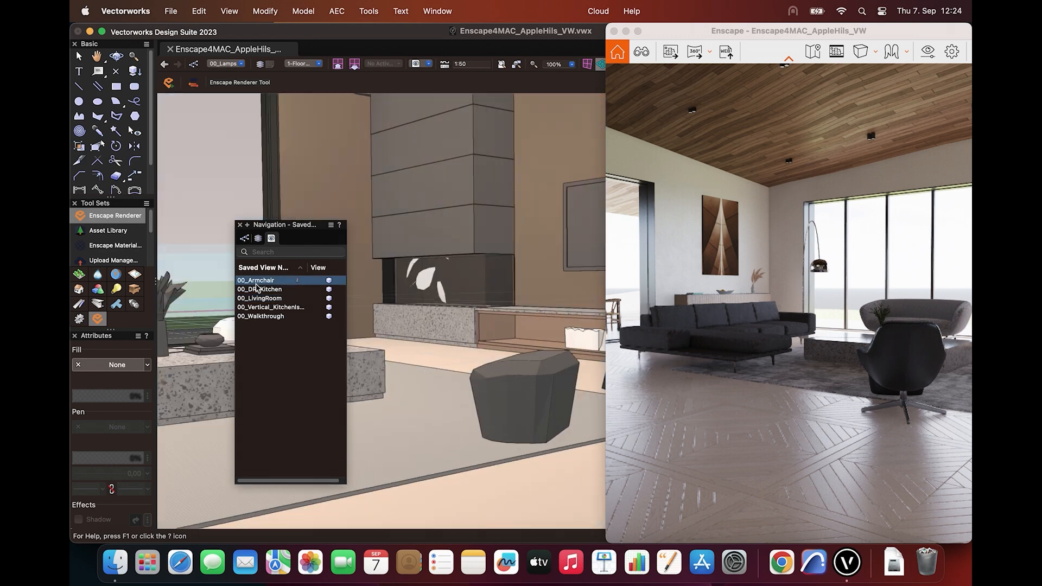
double_click(261, 292)
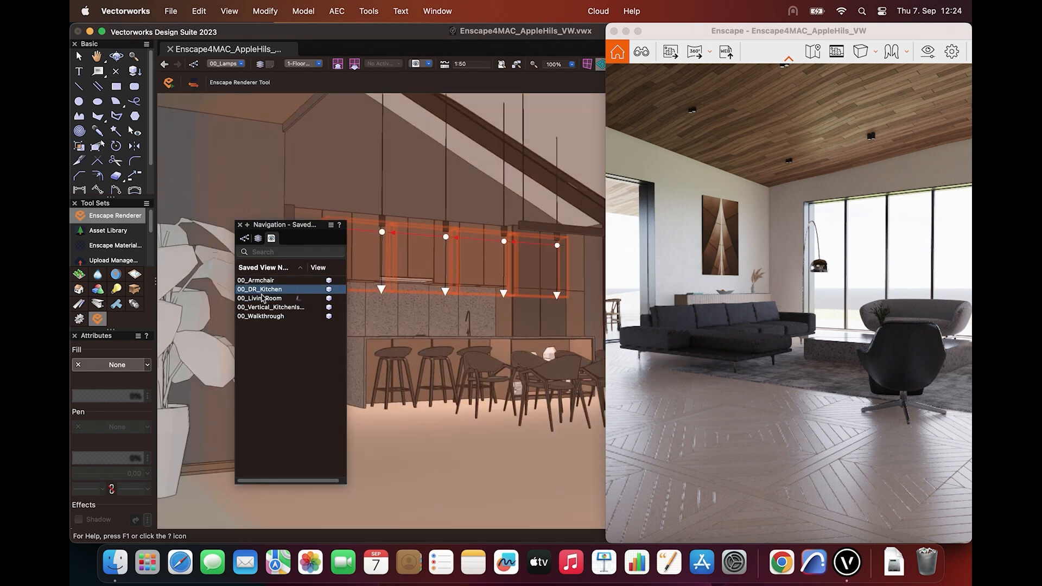
double_click(265, 298)
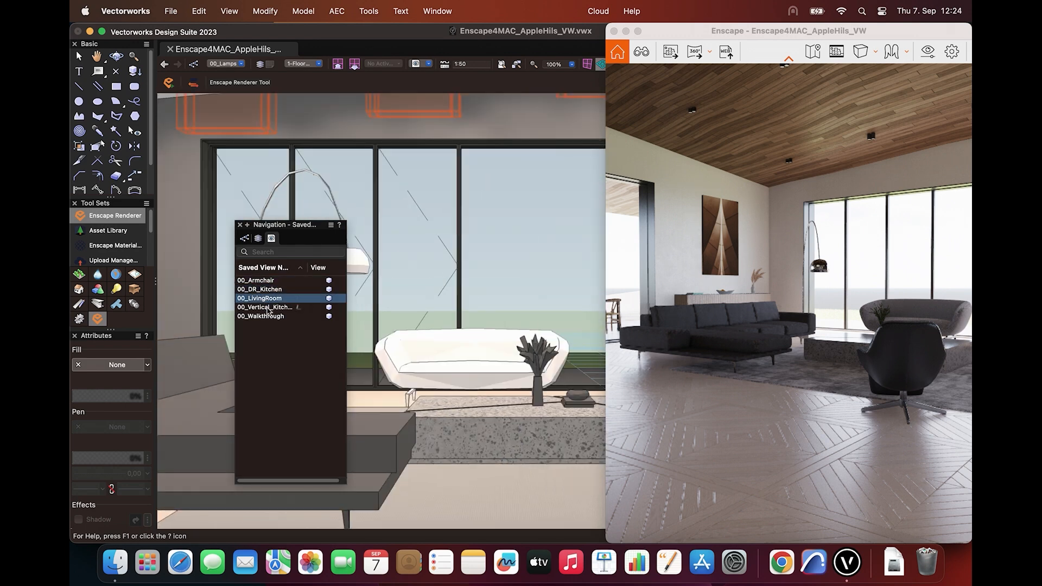
double_click(266, 307)
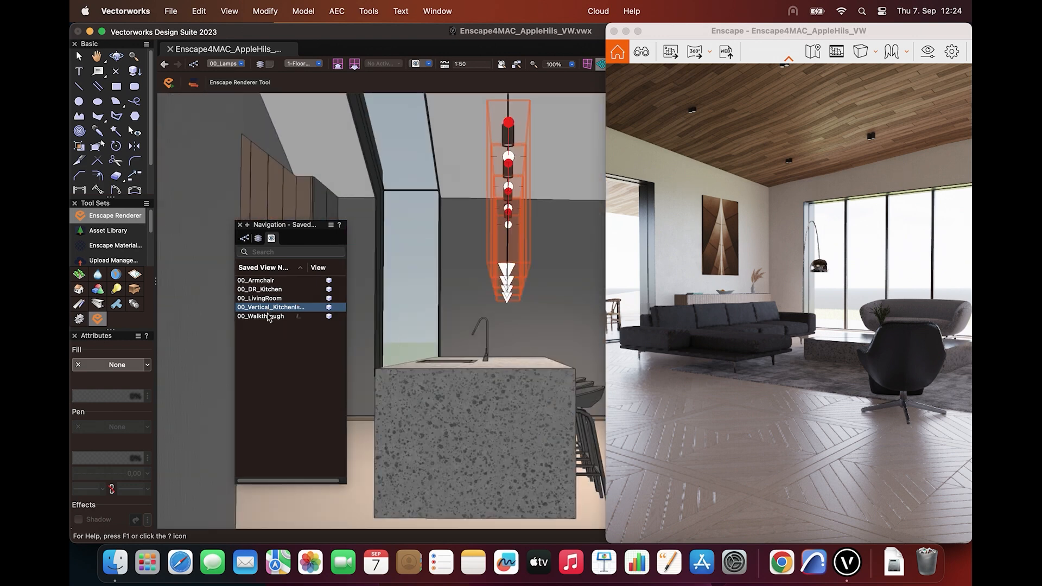
double_click(268, 318)
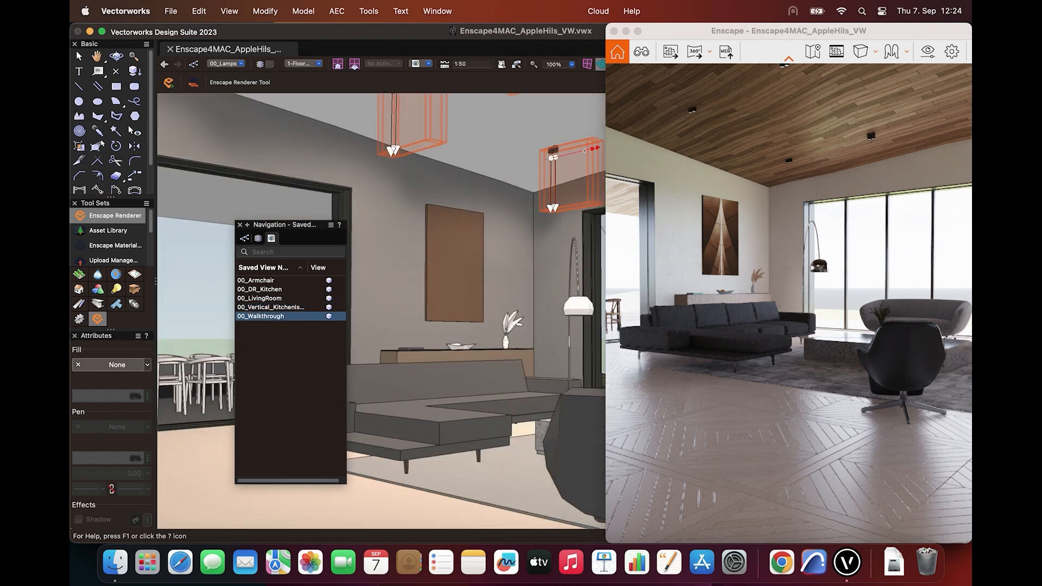
Widen the Enscape window across Vectorworks and open View Management
click(648, 145)
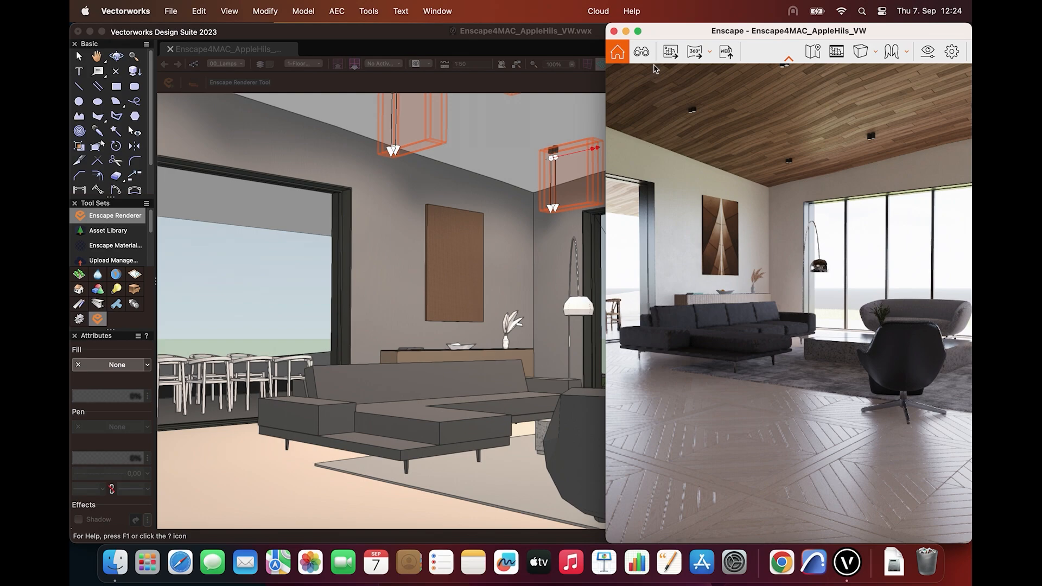
drag(605, 82, 71, 119)
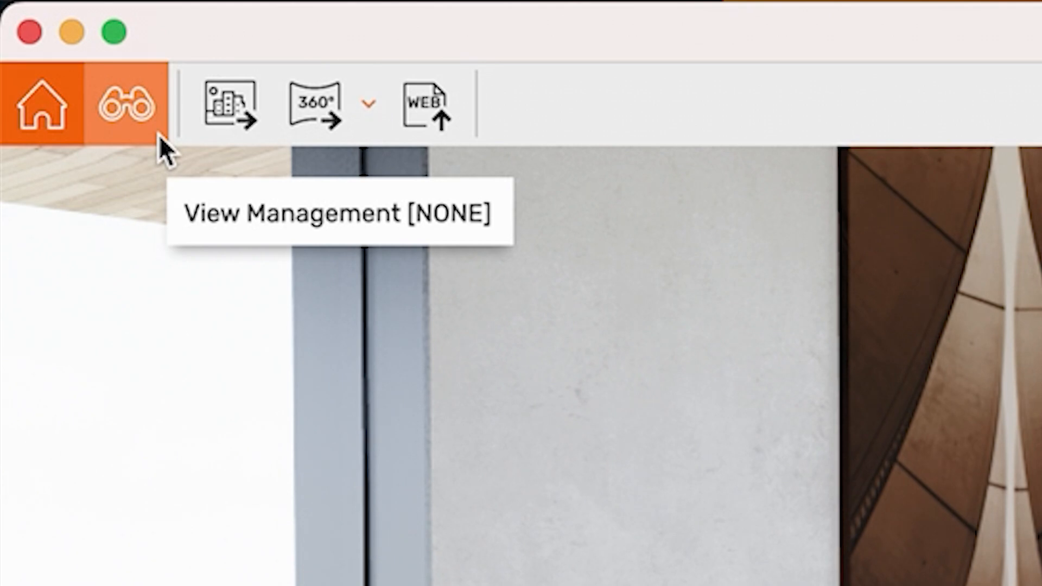
click(158, 135)
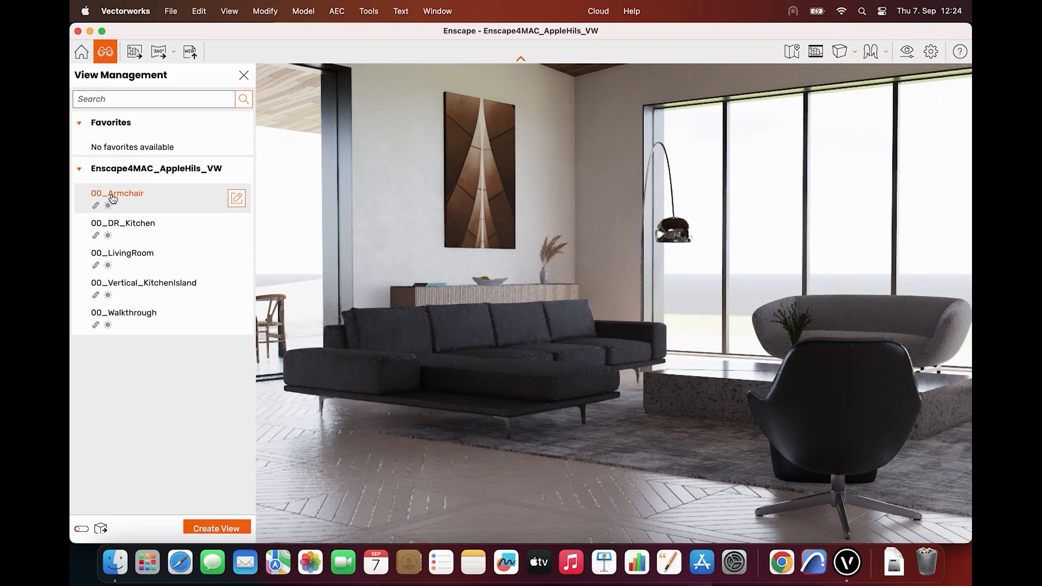
Step through the saved views 00_Armchair, 00_DR_Kitchen, 00_LivingRoom, 00_Vertical_KitchenIsland and 00_Walkthrough in Enscape
click(112, 196)
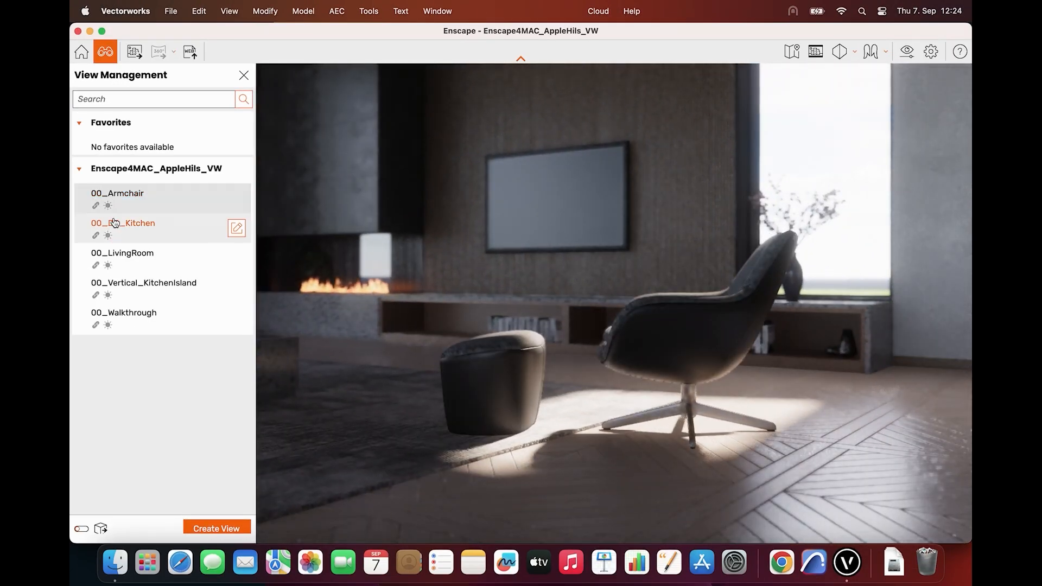
click(116, 222)
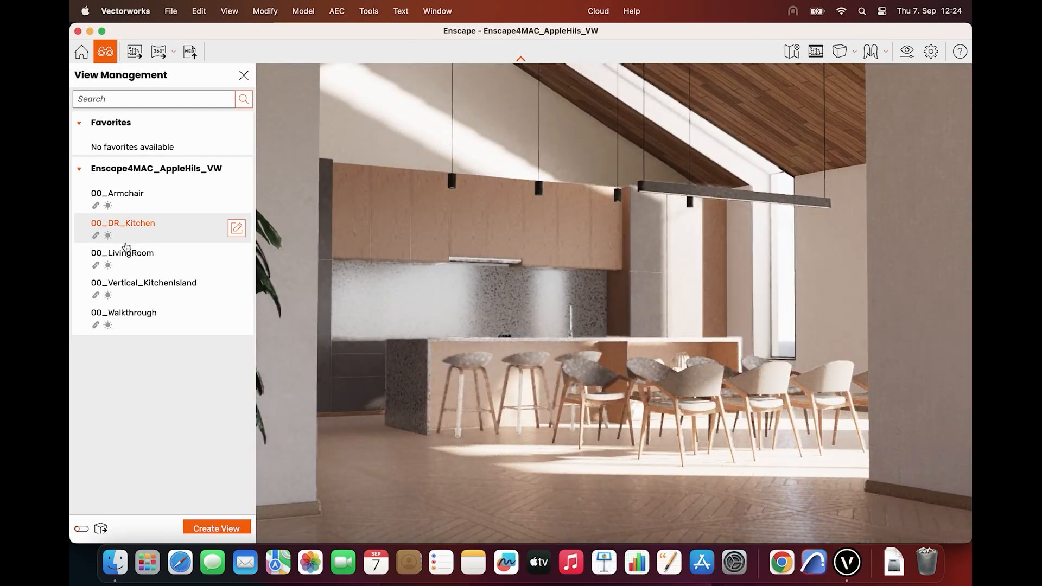
click(126, 250)
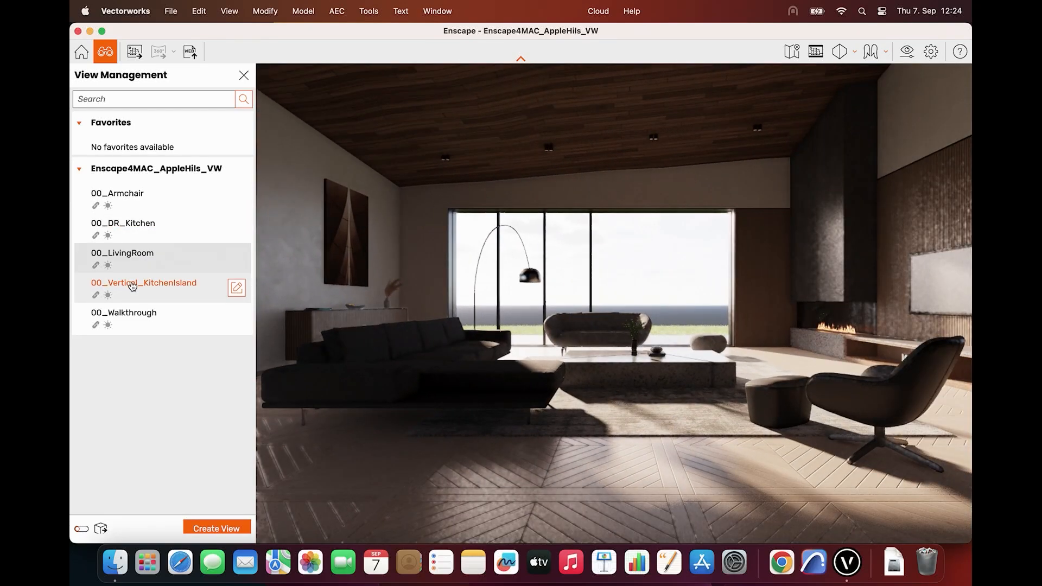
click(131, 286)
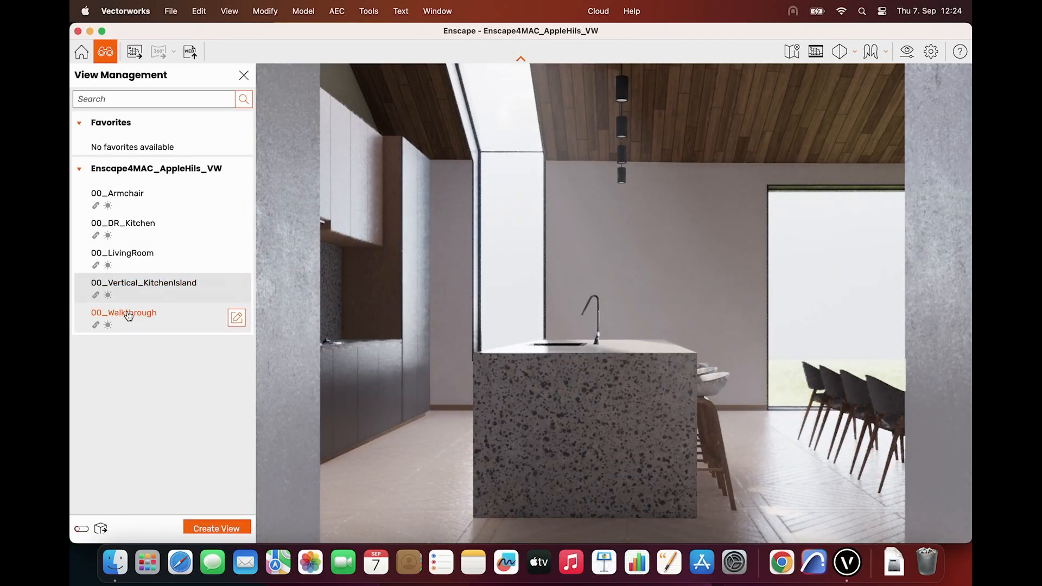
click(129, 315)
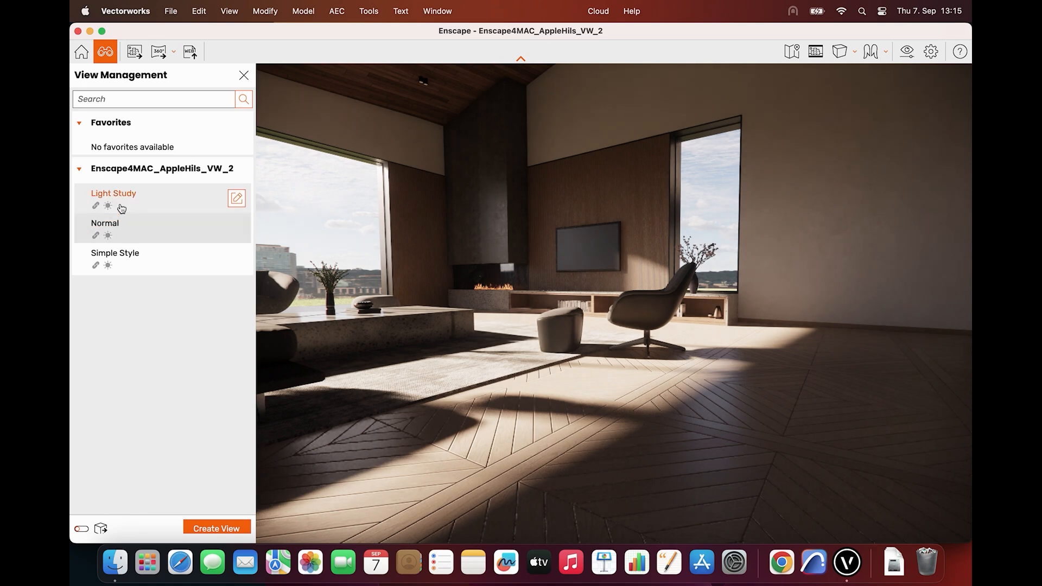
Compare the Light Study, Normal and Simple Style views, looking around the living room in the Light Study and Simple Style renderings
click(121, 209)
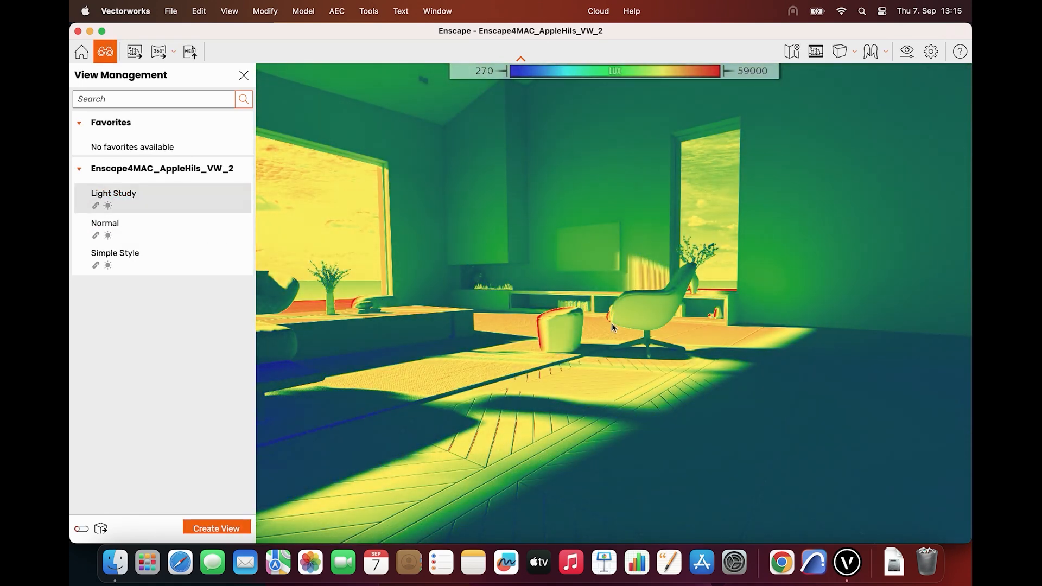
shift+right_drag(612, 323, 659, 323)
drag(608, 326, 336, 319)
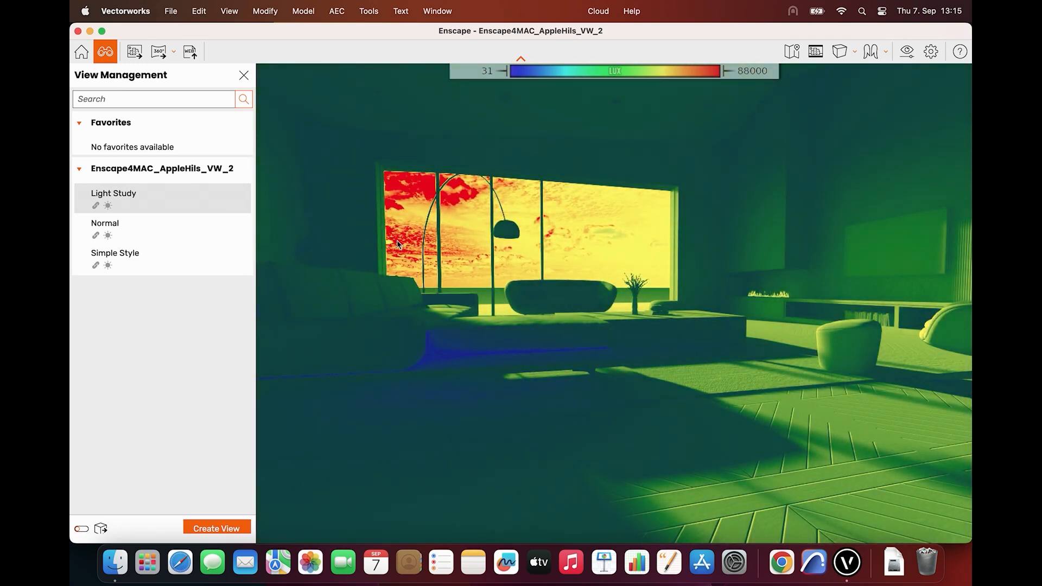
click(158, 237)
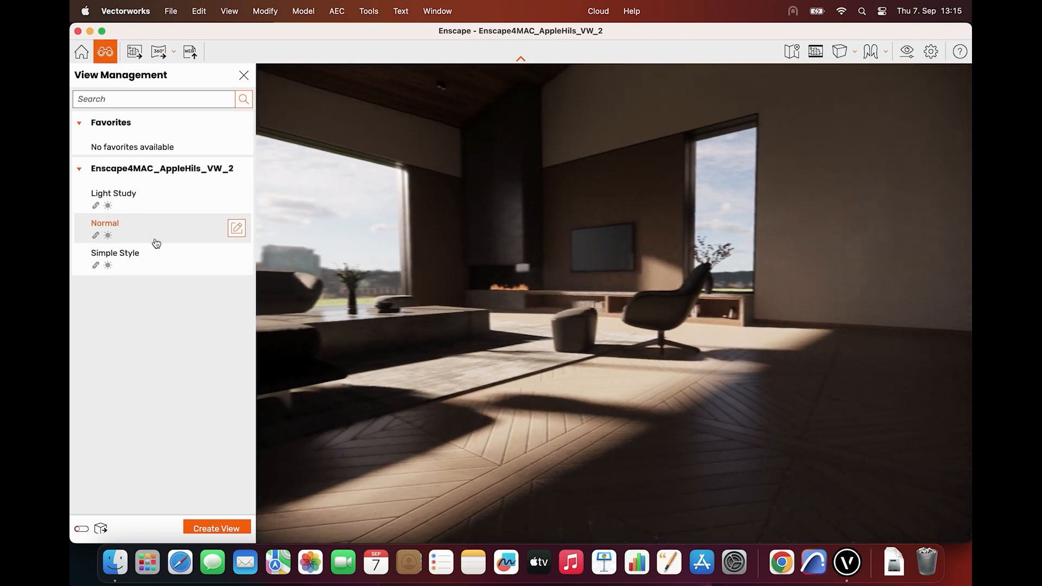
click(148, 253)
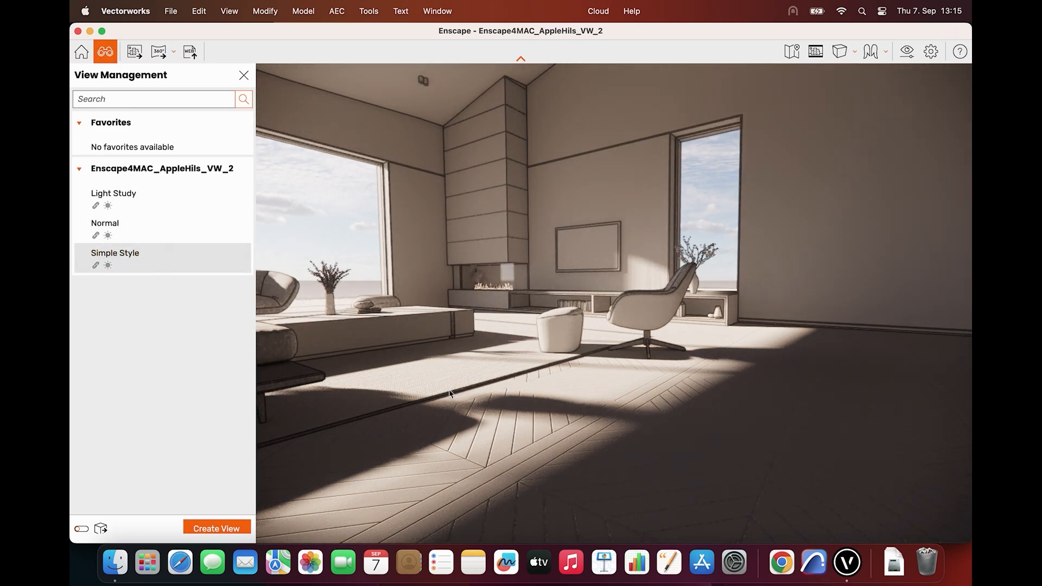
right_drag(497, 385, 445, 415)
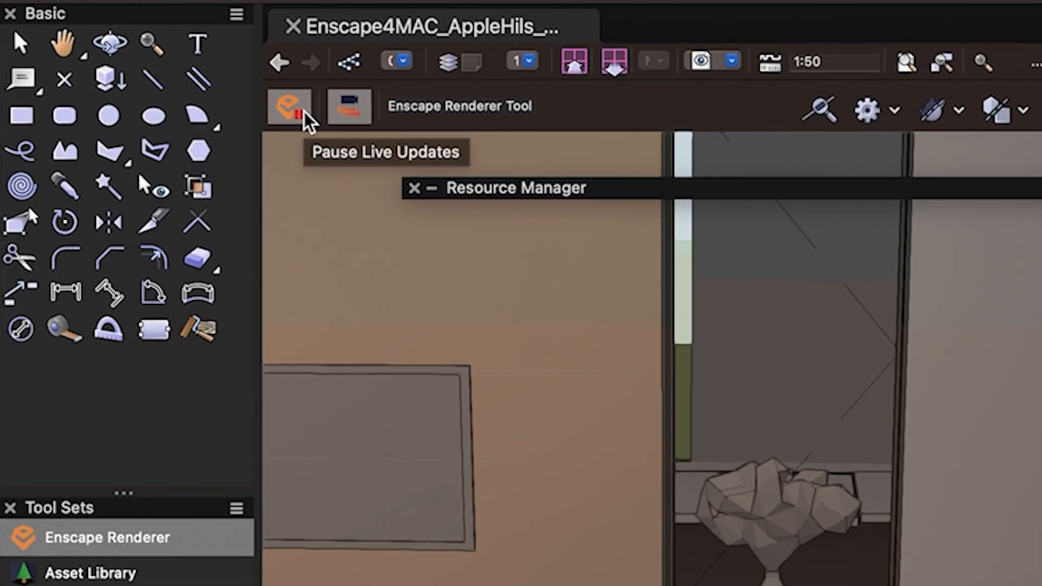
Turn off live updates in the Enscape Renderer tool and select the armchair in the Vectorworks model
click(306, 116)
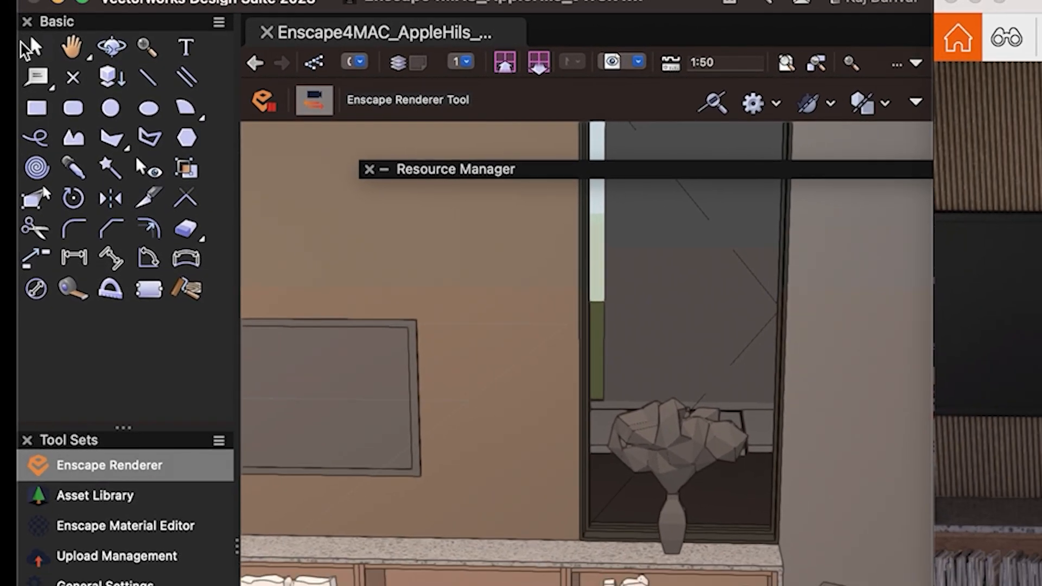
click(20, 44)
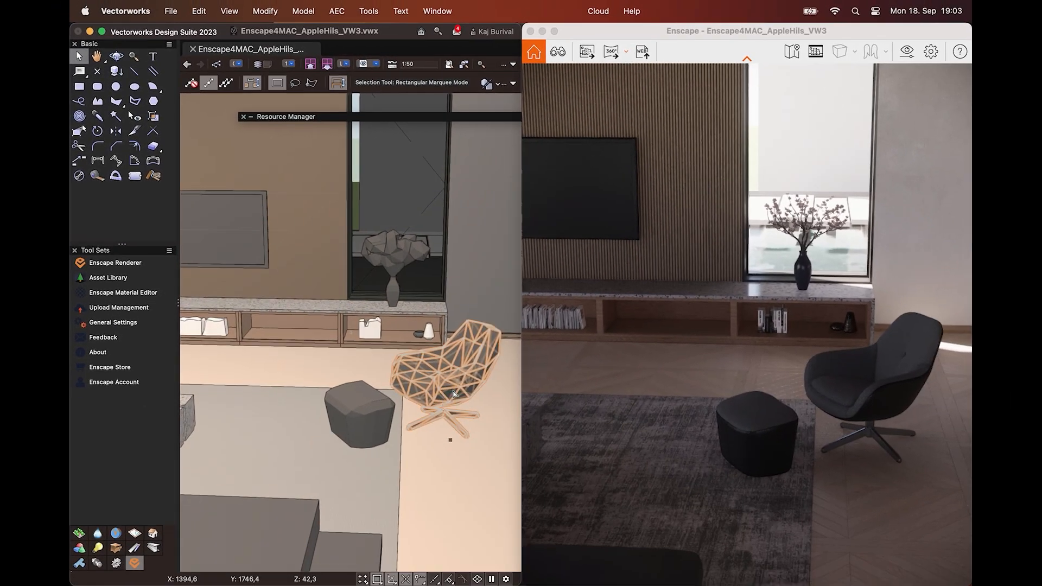
mouse_move(452, 391)
mouse_down()
mouse_move(391, 366)
mouse_move(477, 375)
mouse_move(461, 387)
mouse_up()
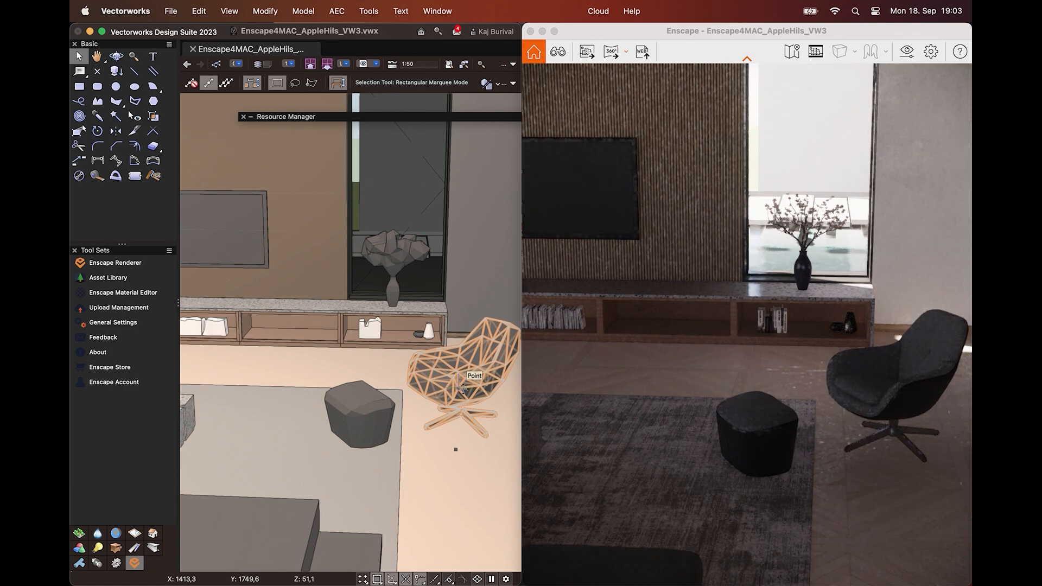
Return to the Enscape Renderer tool, switch back to selection and move the armchair and the footstool across the living room
click(115, 262)
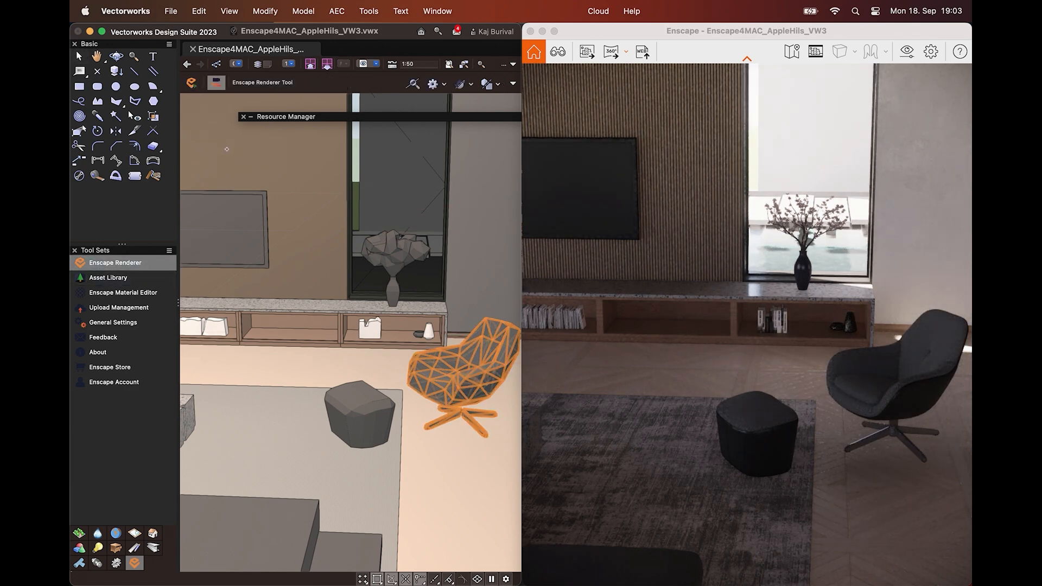
key(x)
drag(468, 362, 278, 378)
drag(363, 411, 285, 437)
shift+click(234, 388)
shift+click(232, 394)
Open the Enscape Asset Library and browse the Animals, Construction and Furniture categories
click(157, 263)
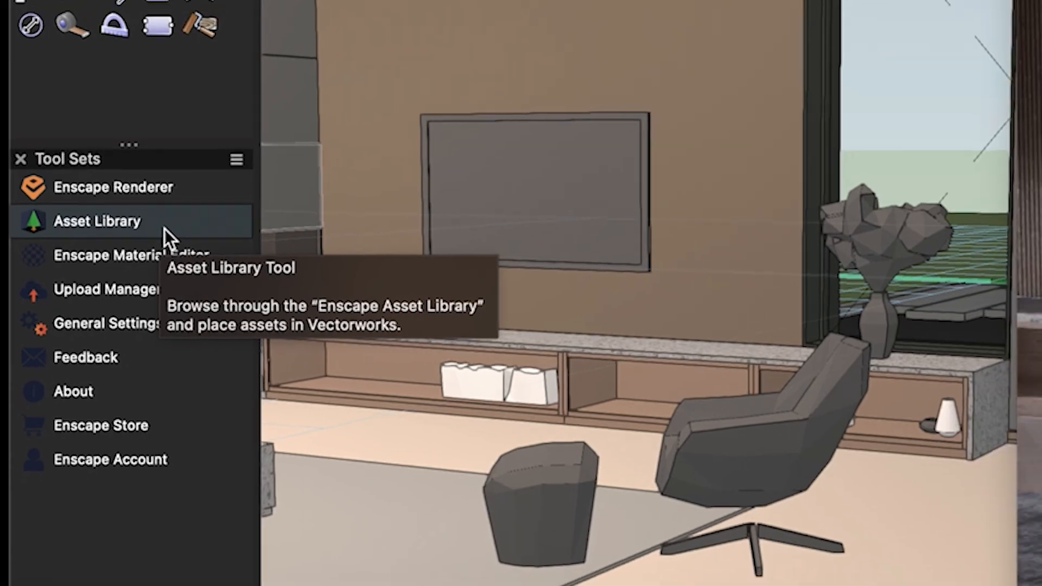
click(166, 221)
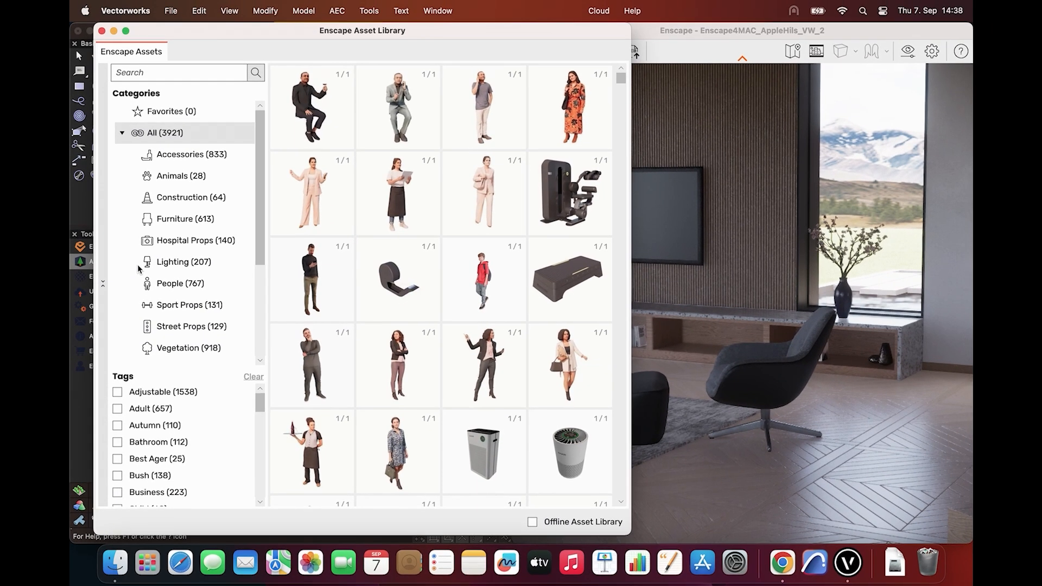
click(144, 260)
scroll(382, 185, down, 2)
click(180, 176)
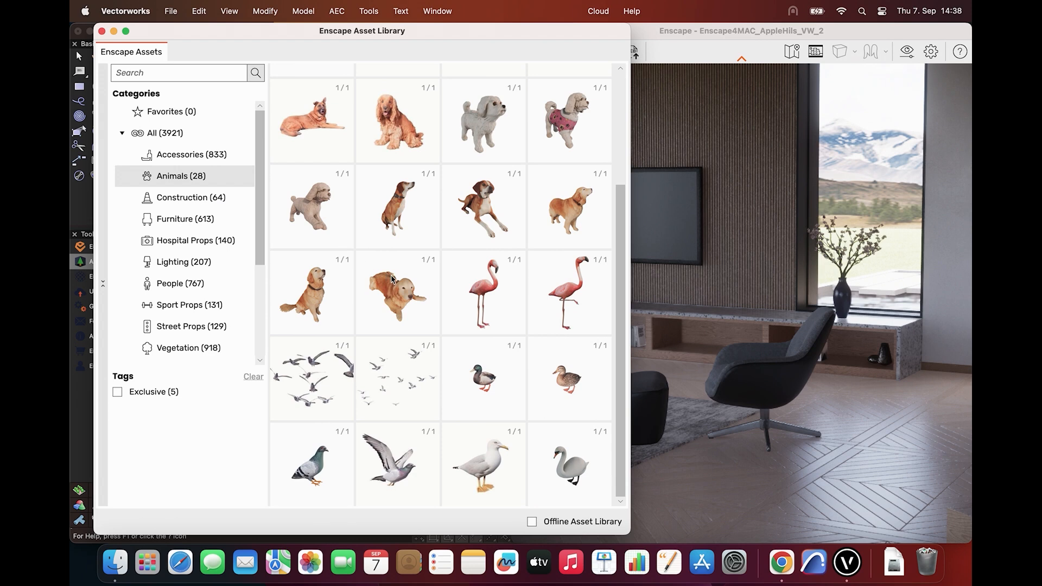
click(252, 197)
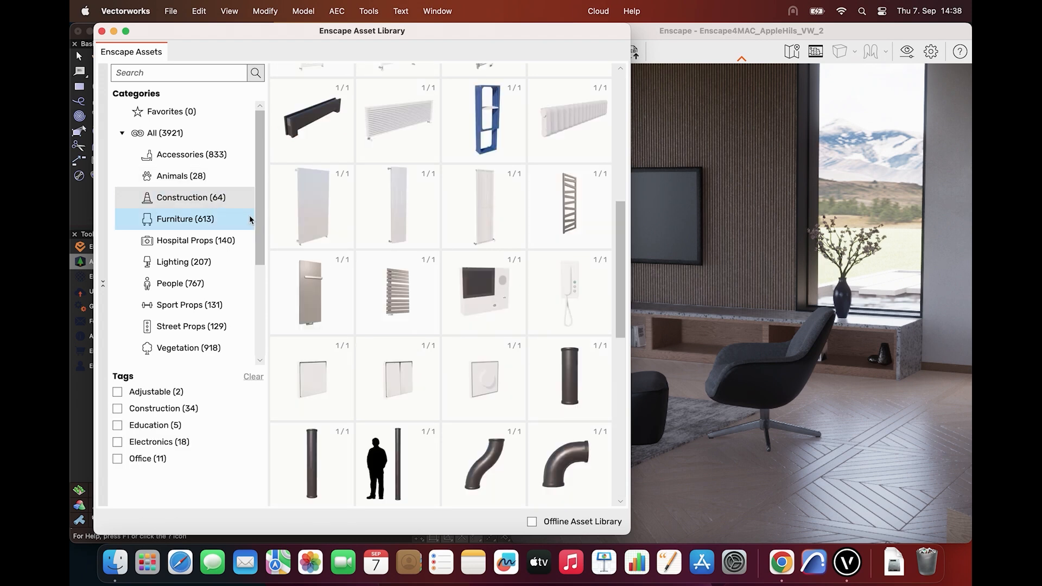
scroll(461, 377, down, 4)
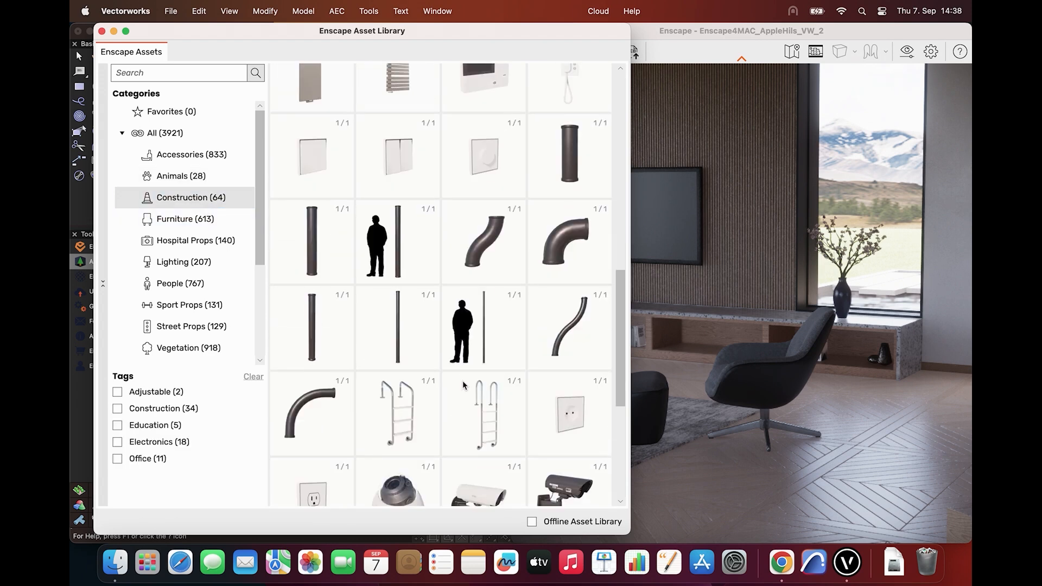
click(181, 218)
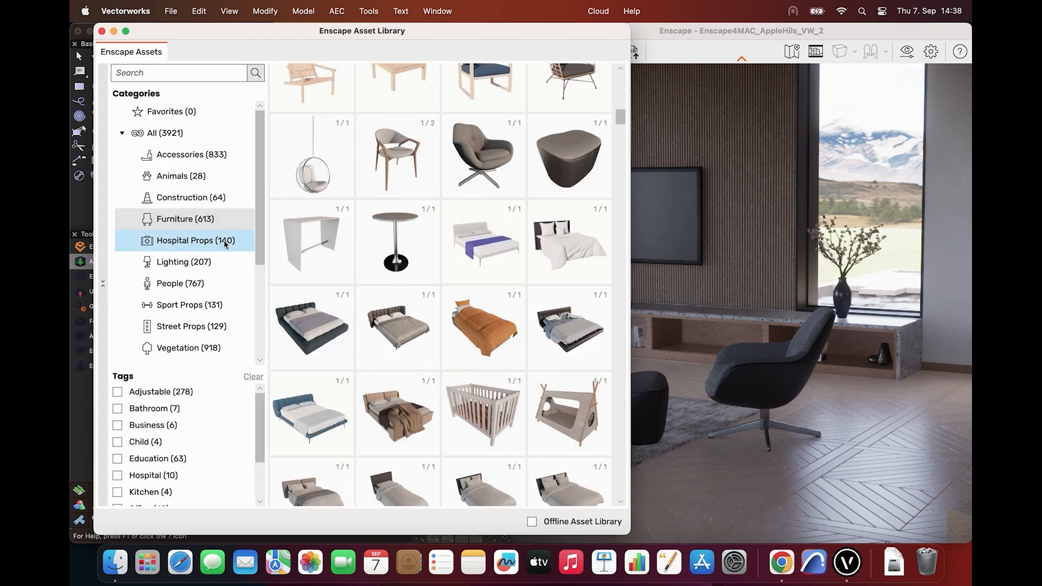
scroll(399, 369, down, 10)
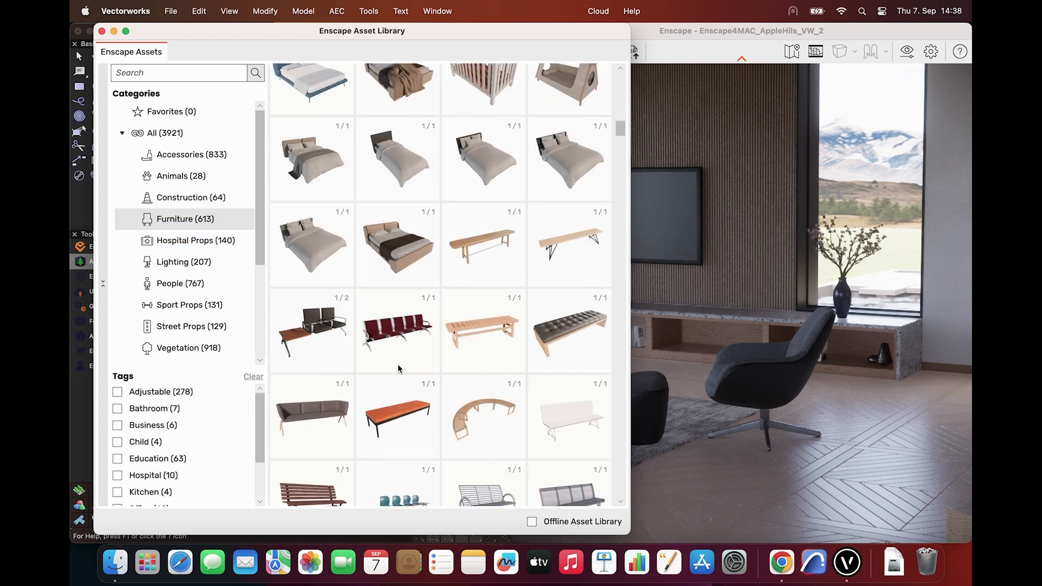
Place the People asset "Bobby 001: Standing" on the living room floor beside the footstool and check it in Enscape
click(188, 293)
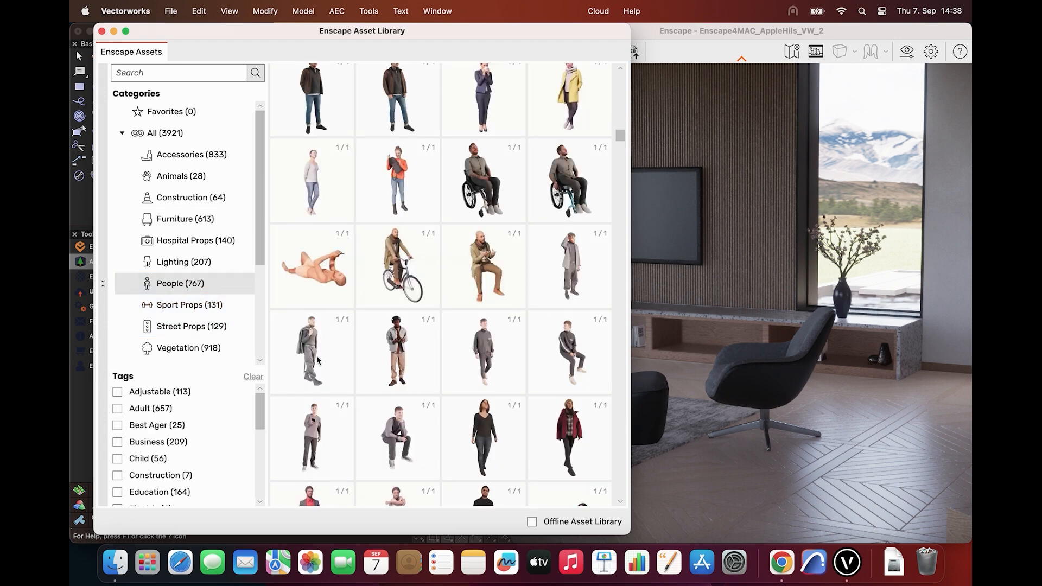
click(474, 366)
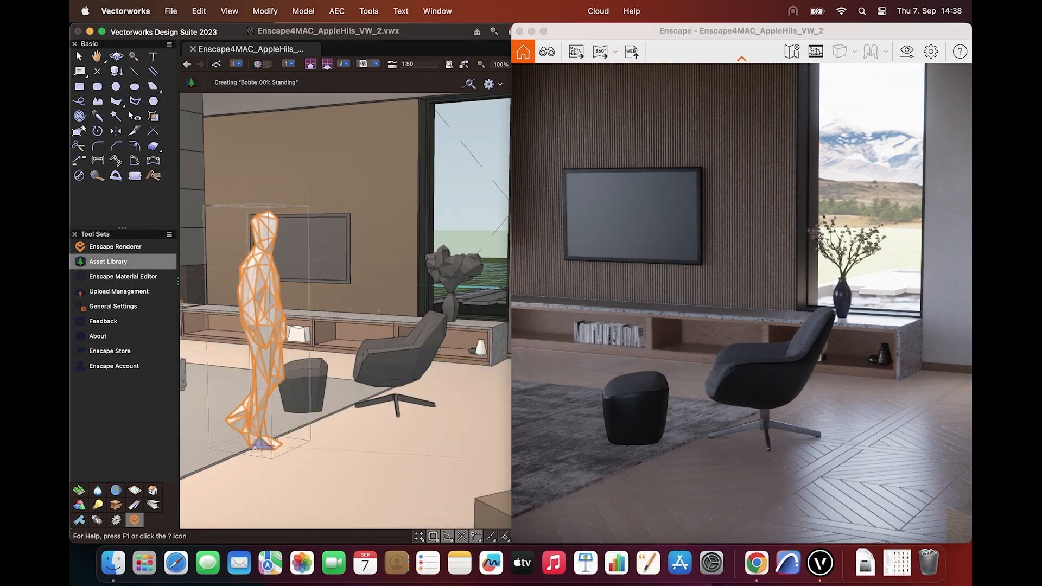
click(255, 448)
drag(744, 413, 654, 375)
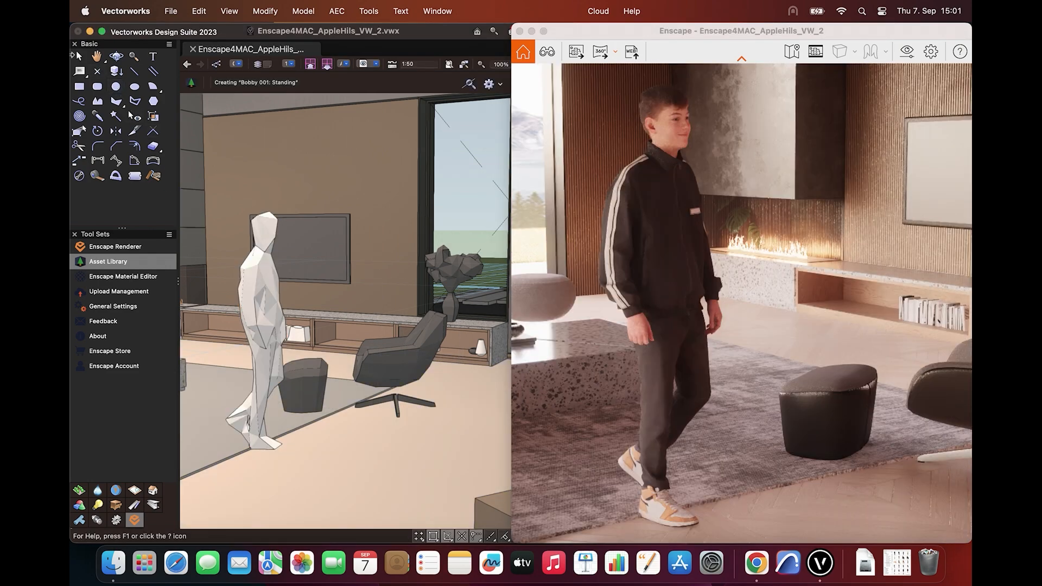
click(76, 55)
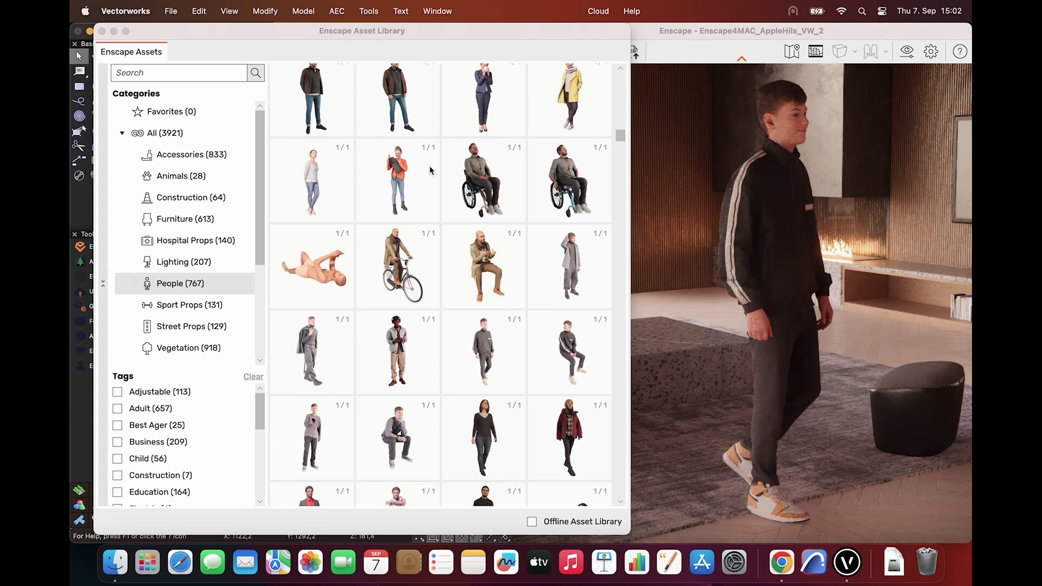
Filter the People assets by the Construction tag and remove the tag filter again
click(212, 79)
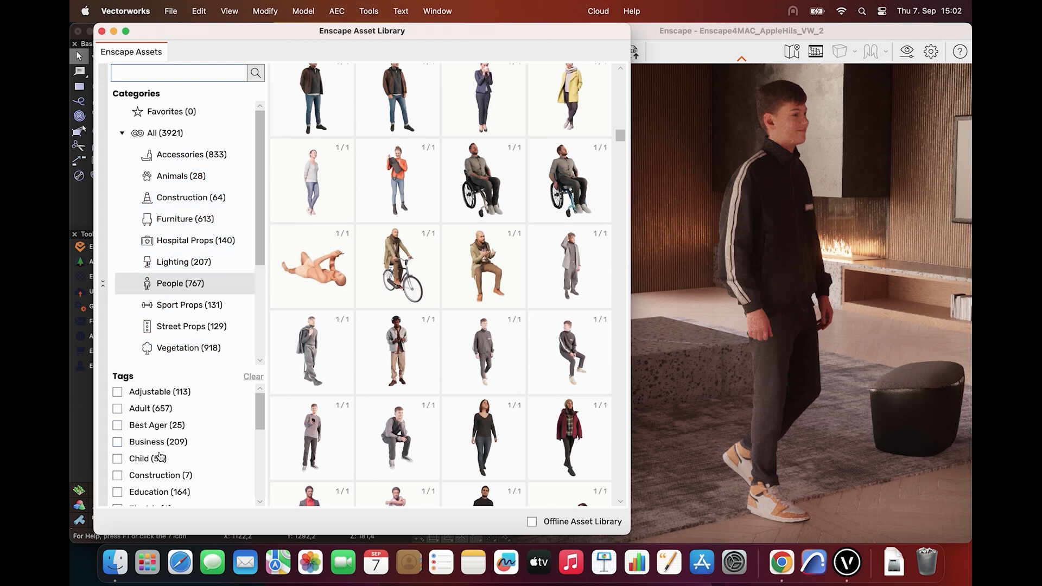
click(118, 476)
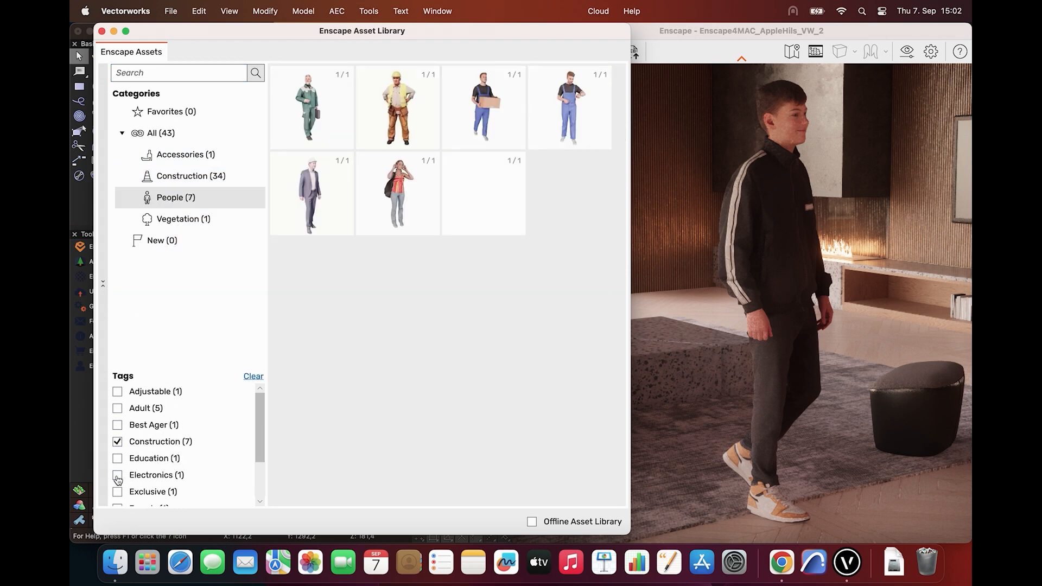
click(118, 442)
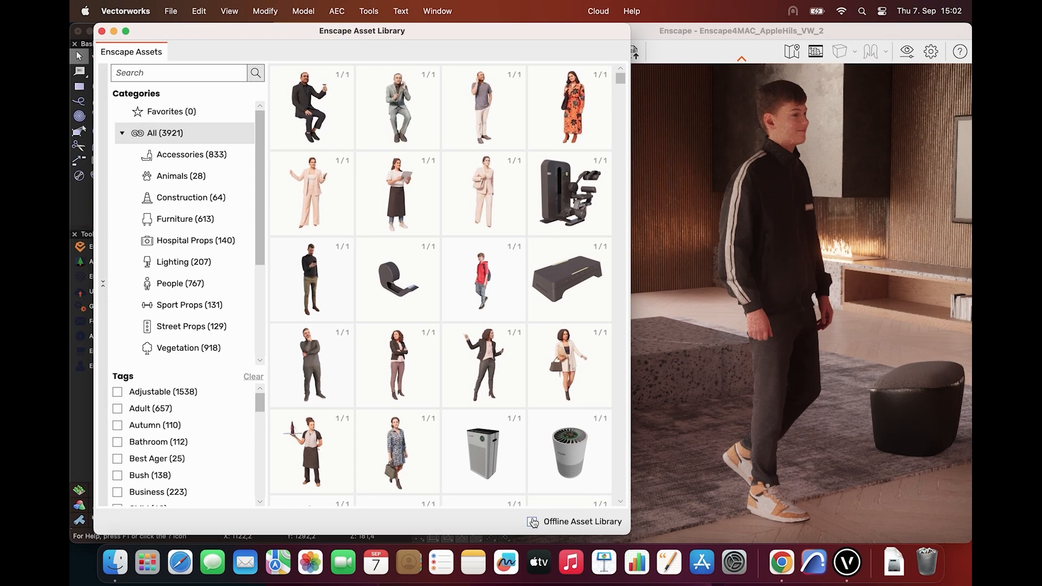
Enable the Offline Asset Library, choose to download the assets for offline use and close the library window
click(533, 522)
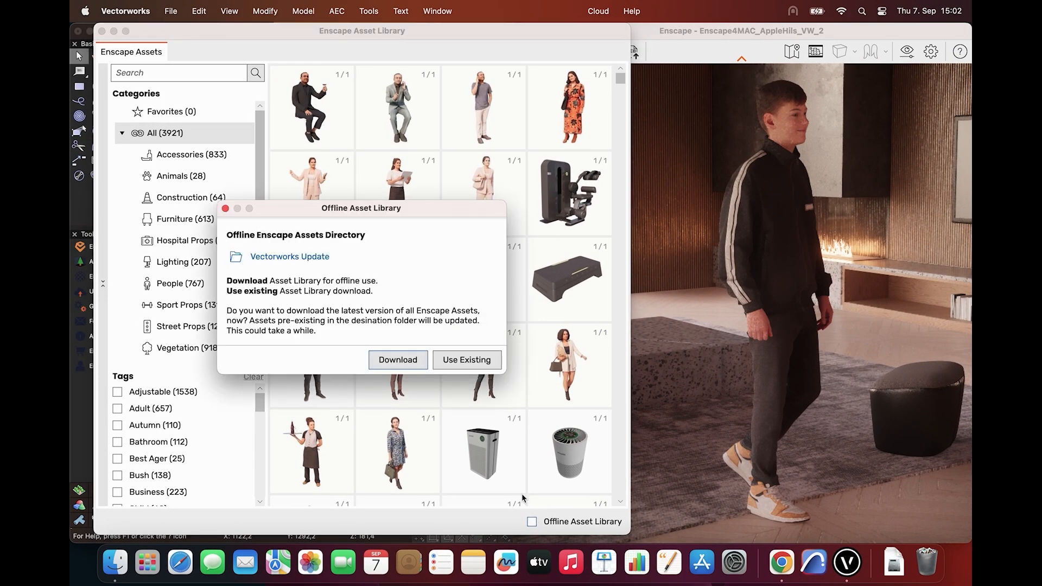
click(402, 361)
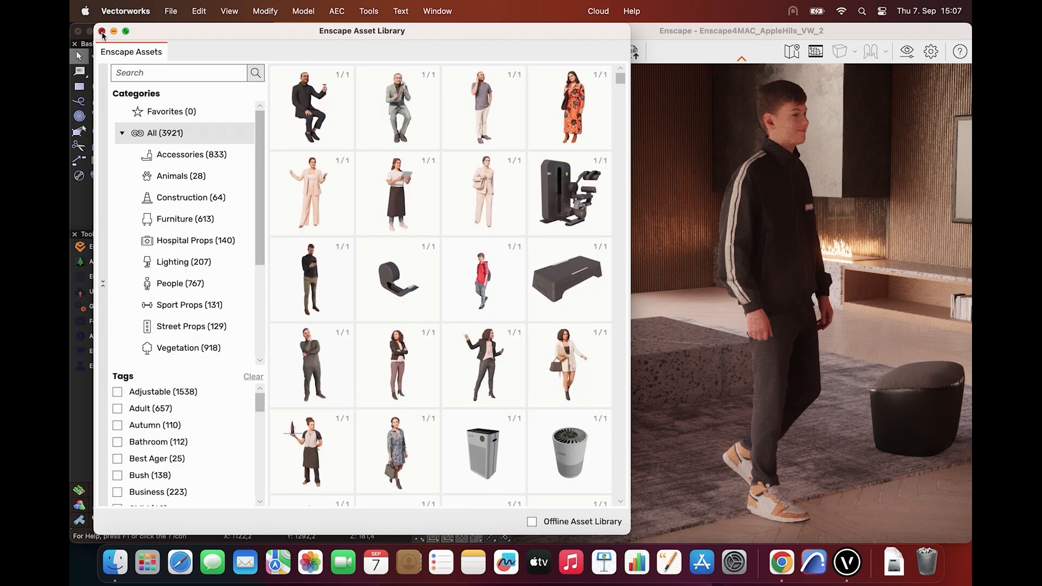
click(101, 31)
Select the placed person in the living room and inspect it up close in the synchronized Enscape view
click(292, 336)
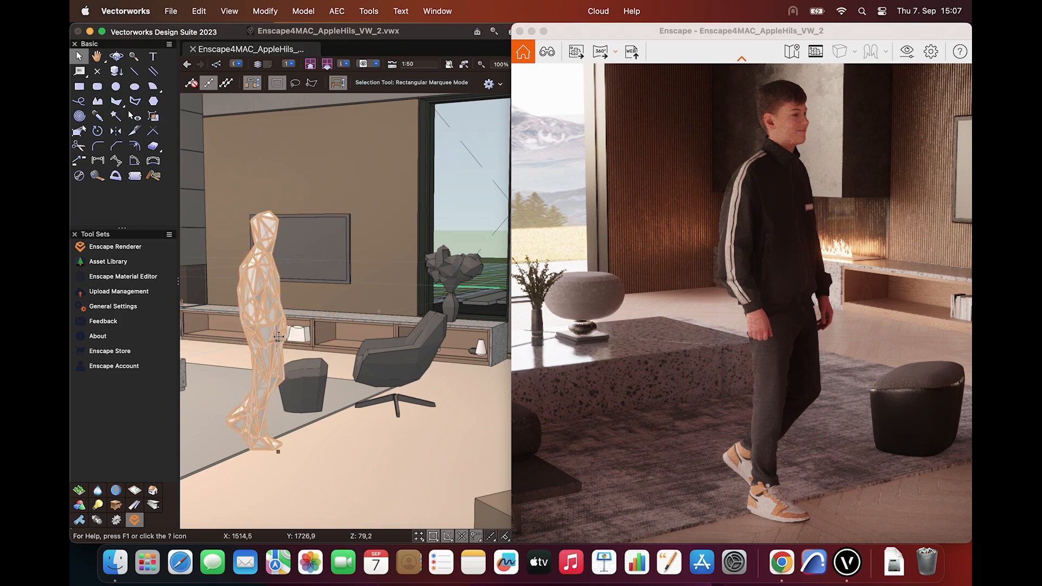
scroll(278, 337, up, 5)
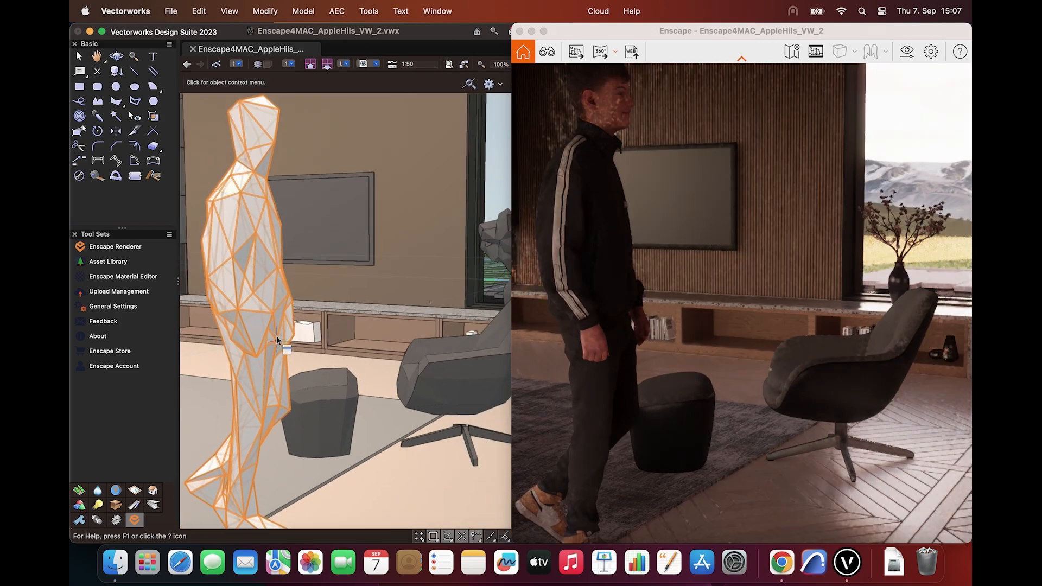
scroll(277, 340, down, 2)
middle_drag(276, 340, 329, 328)
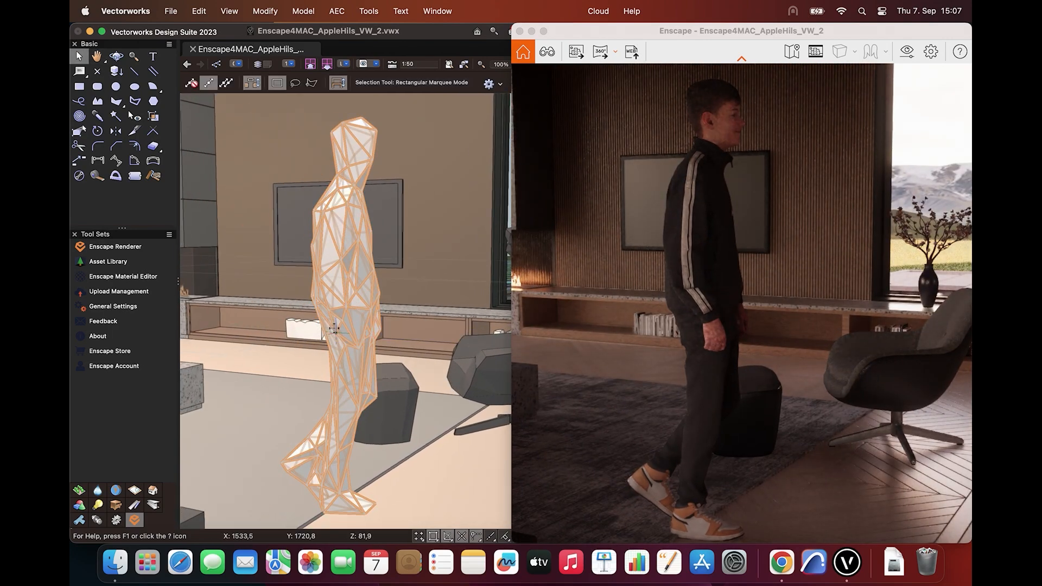
mouse_move(333, 274)
mouse_down()
mouse_move(278, 272)
mouse_move(324, 282)
mouse_up()
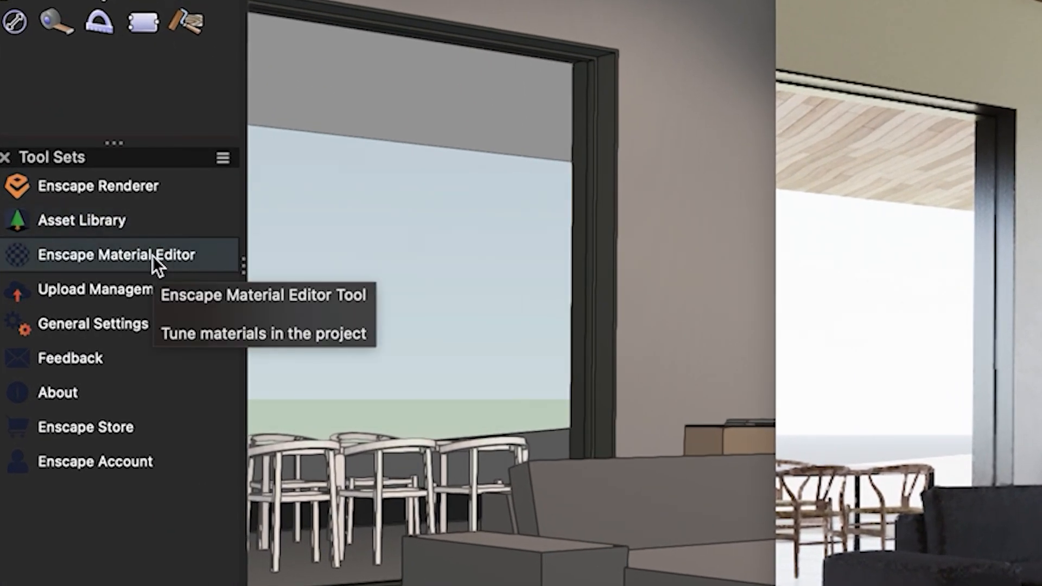
Open the Enscape Material Editor and arrange its window and the Enscape render window so both can be seen
click(153, 255)
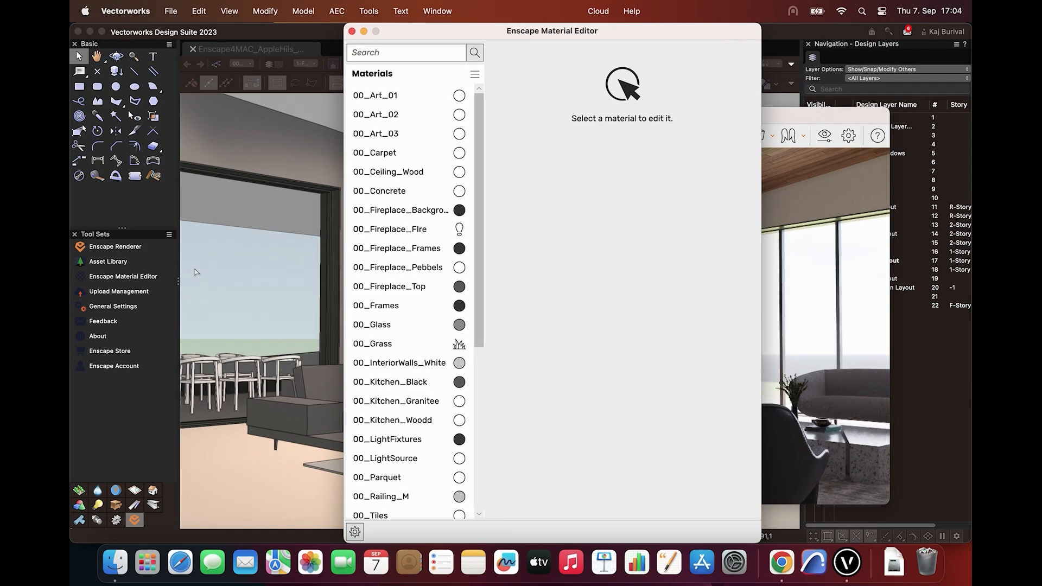
drag(476, 39, 233, 28)
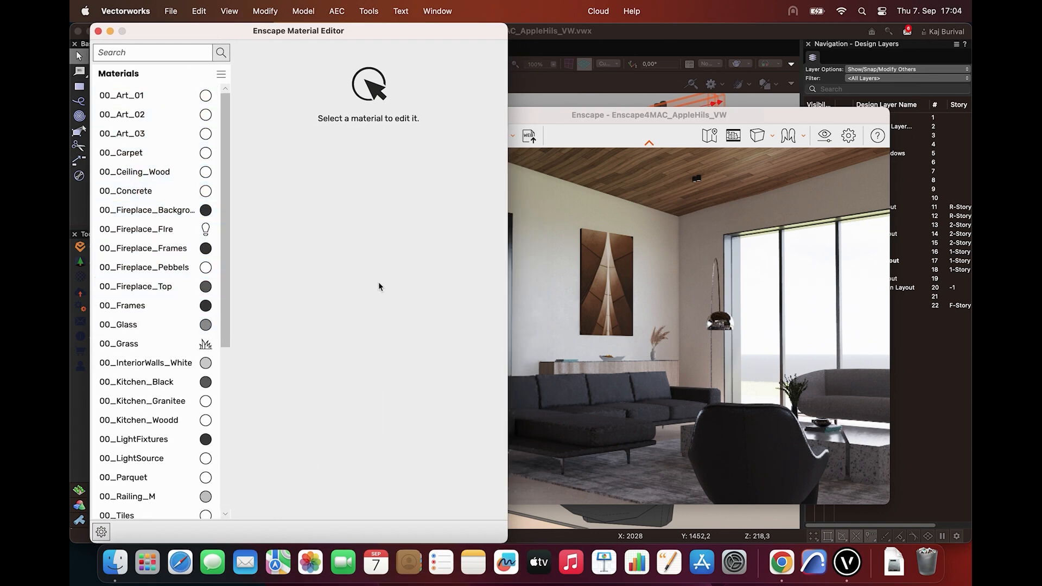
drag(656, 117, 680, 275)
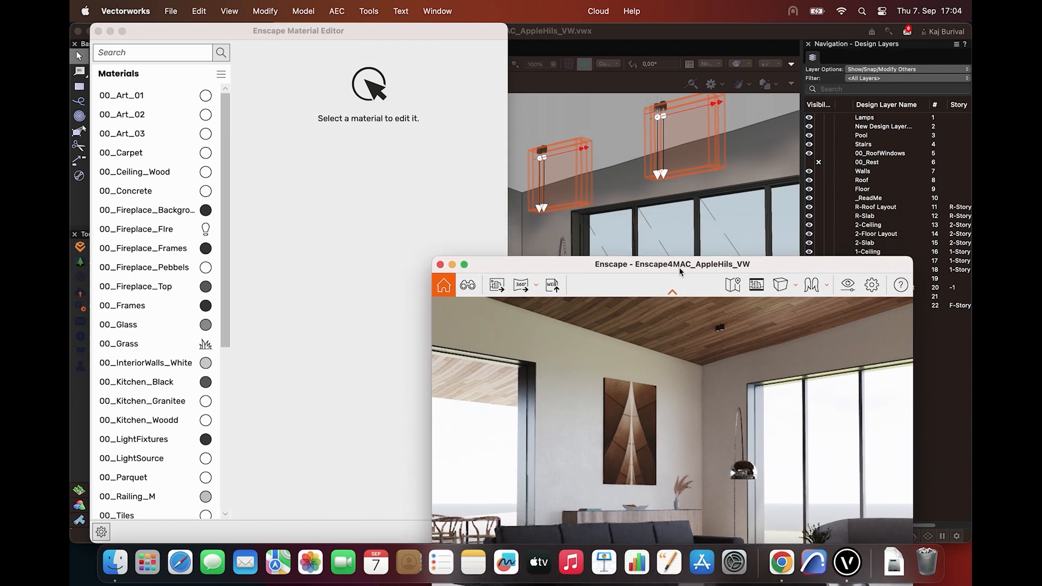
Open the Resource Manager for the model and position its window beside the Material Editor
click(640, 37)
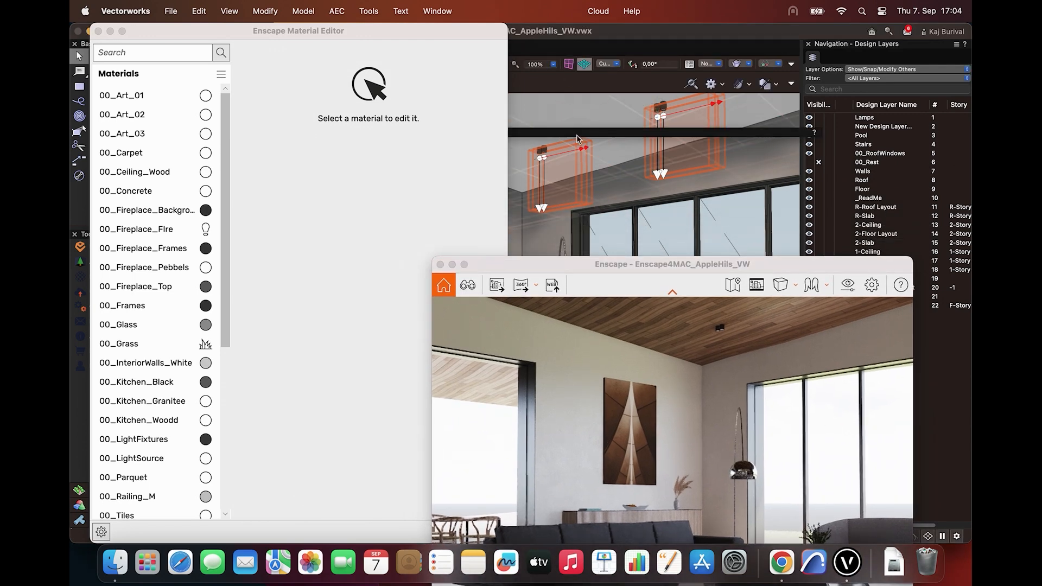
key(super+r)
drag(587, 135, 754, 121)
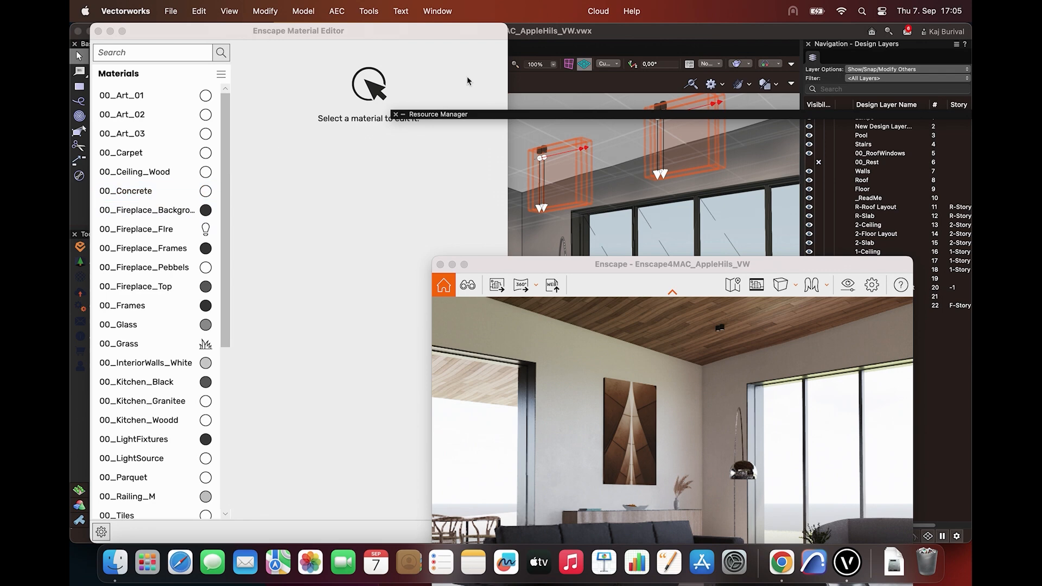
Create a new Renderworks texture in the Resource Manager and name it "Test Material"
mouse_move(495, 118)
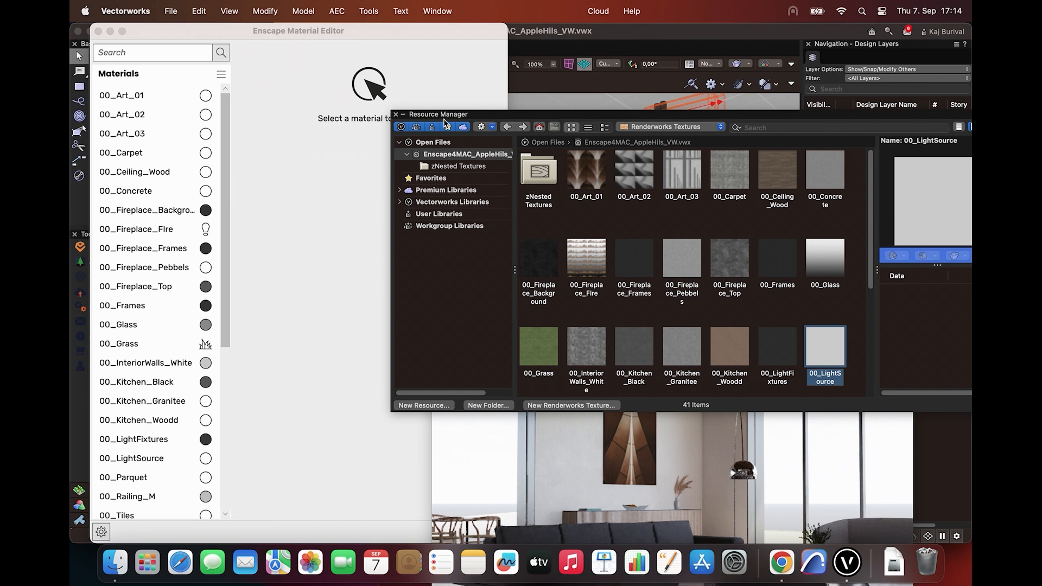
click(545, 406)
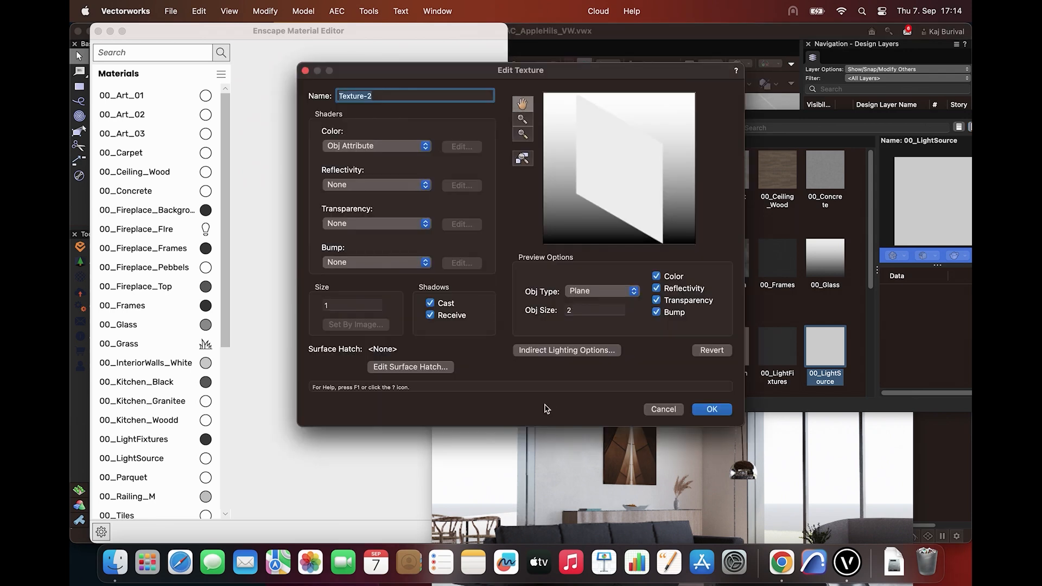
click(435, 99)
drag(437, 98, 318, 88)
text(Test Material)
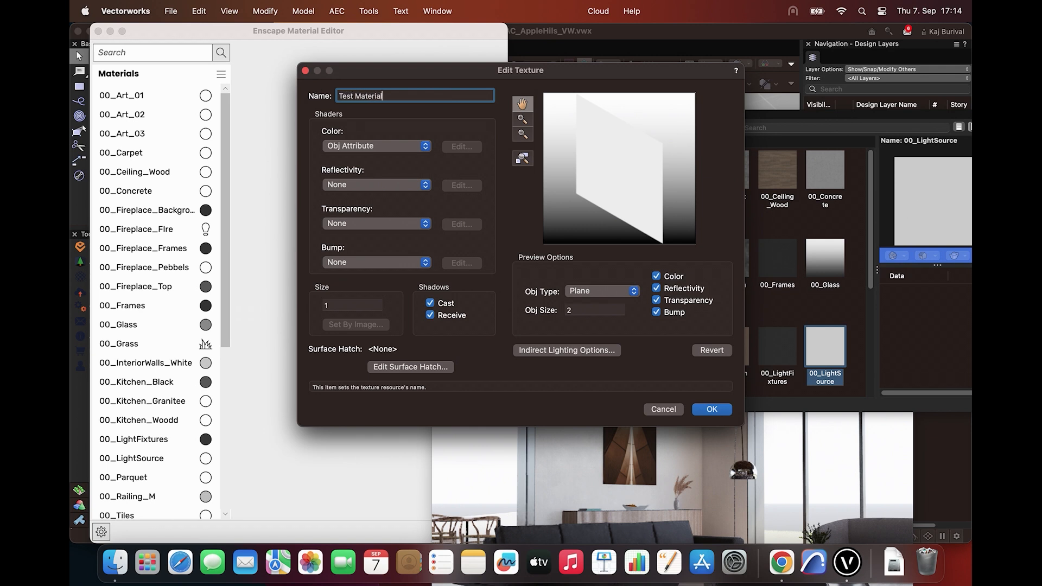
Set the new texture's color shader to Color with a dark green and save the texture
click(426, 149)
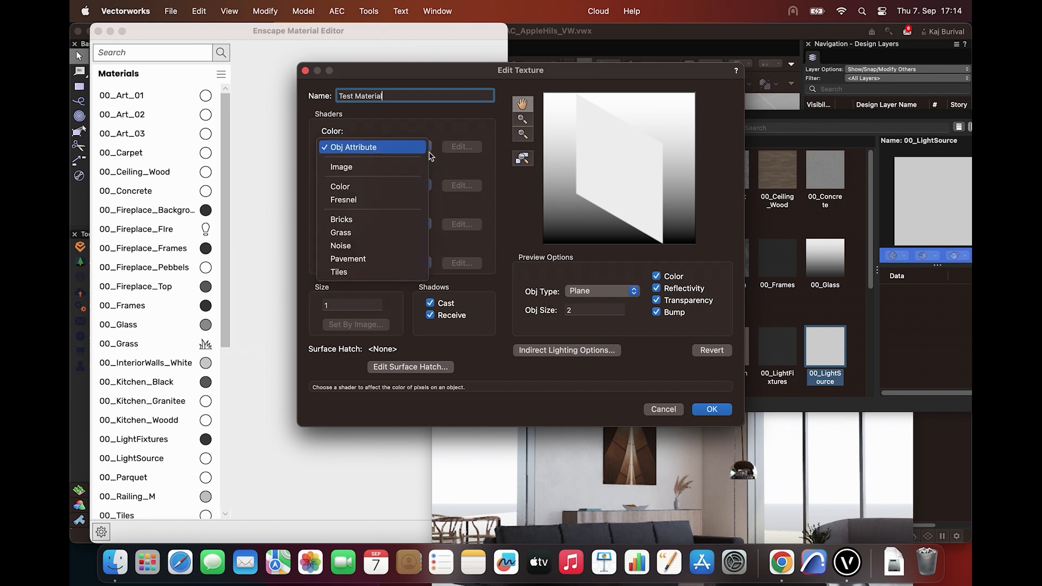
click(414, 186)
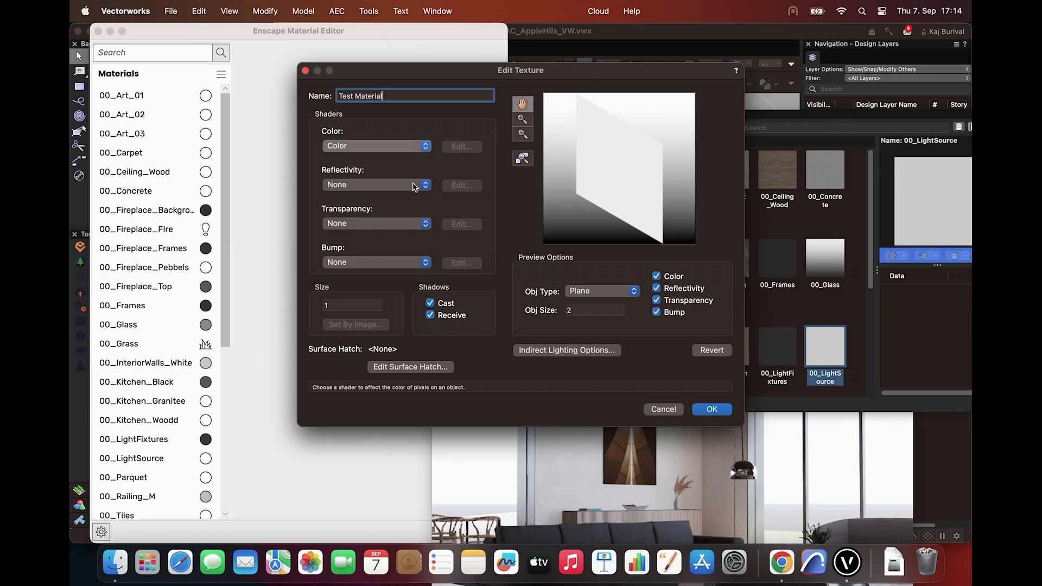
click(462, 147)
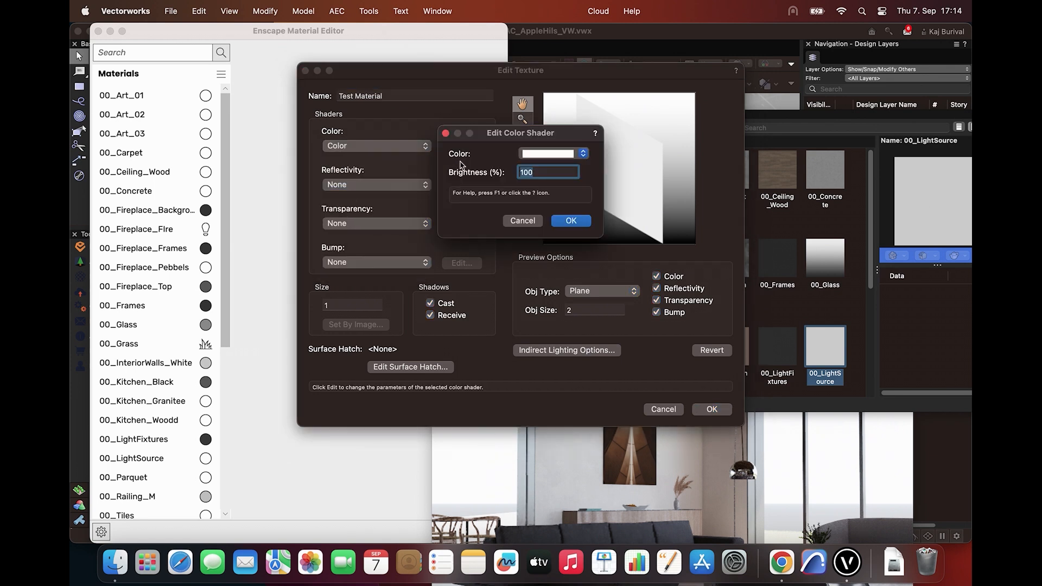
click(525, 158)
click(629, 178)
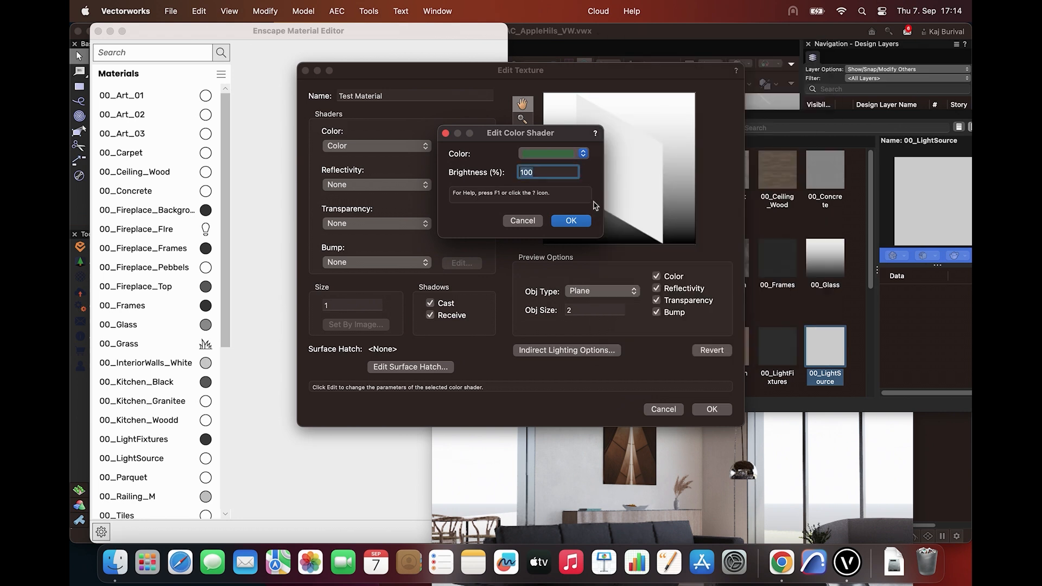
click(561, 221)
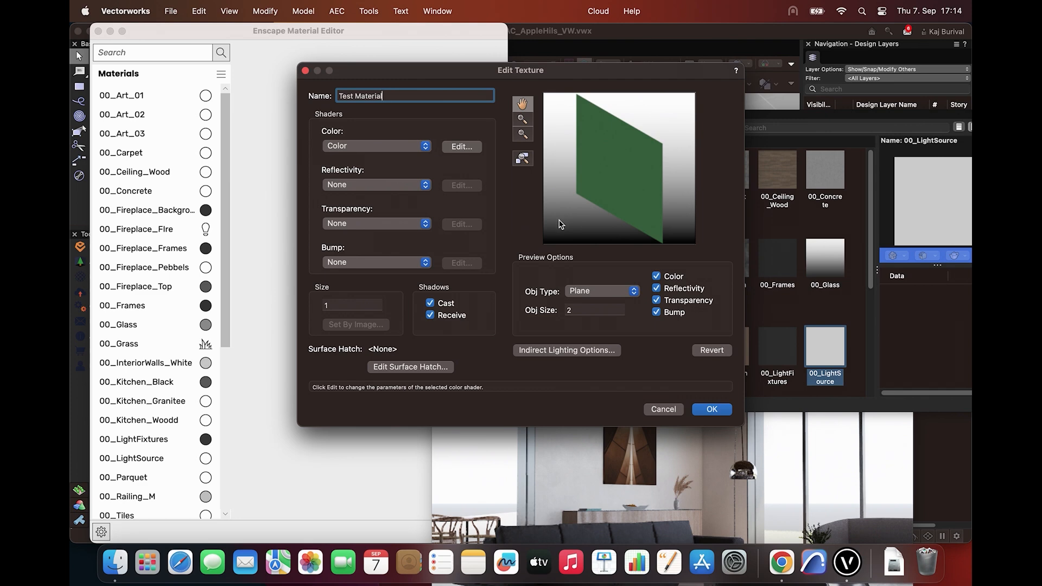
click(711, 409)
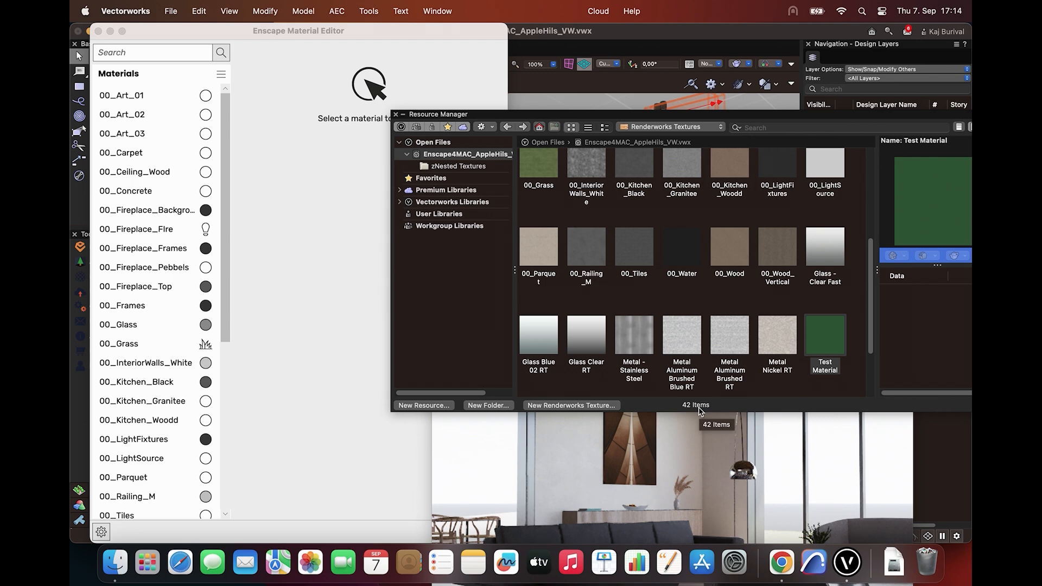
Search the Enscape Material Editor for "tes" and open Test Material for editing
click(195, 52)
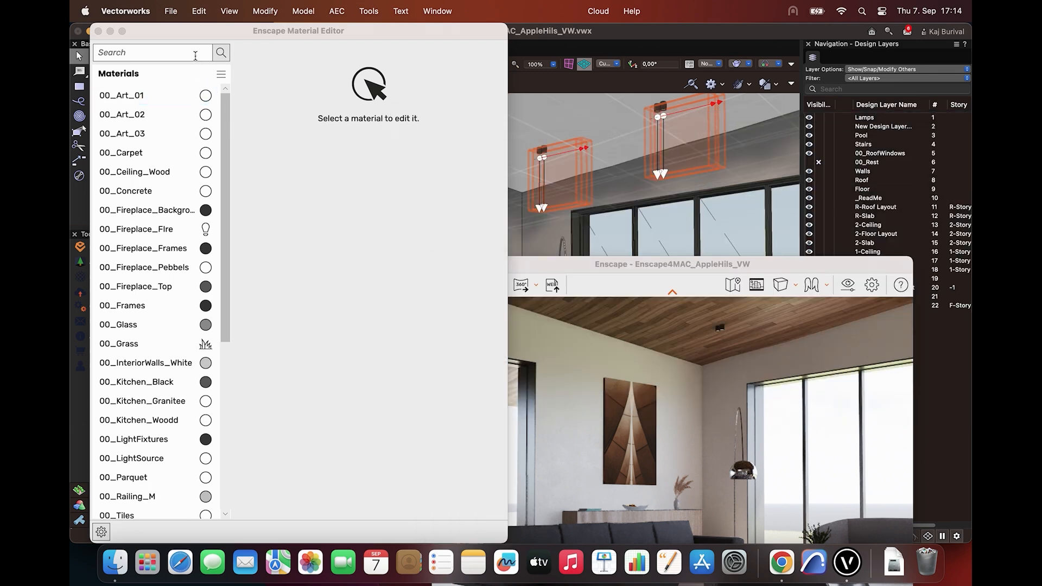
text(tes)
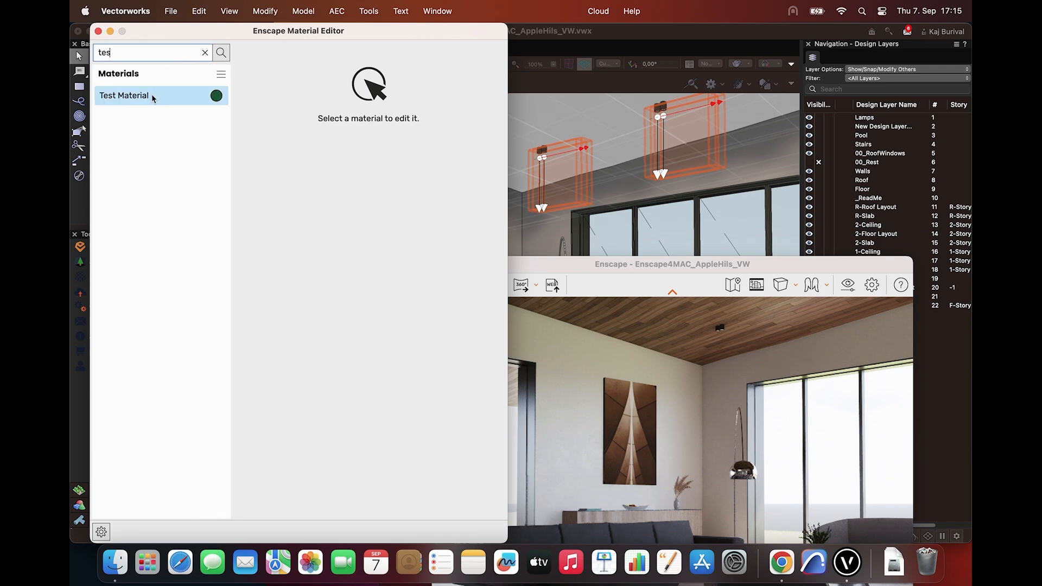
click(152, 97)
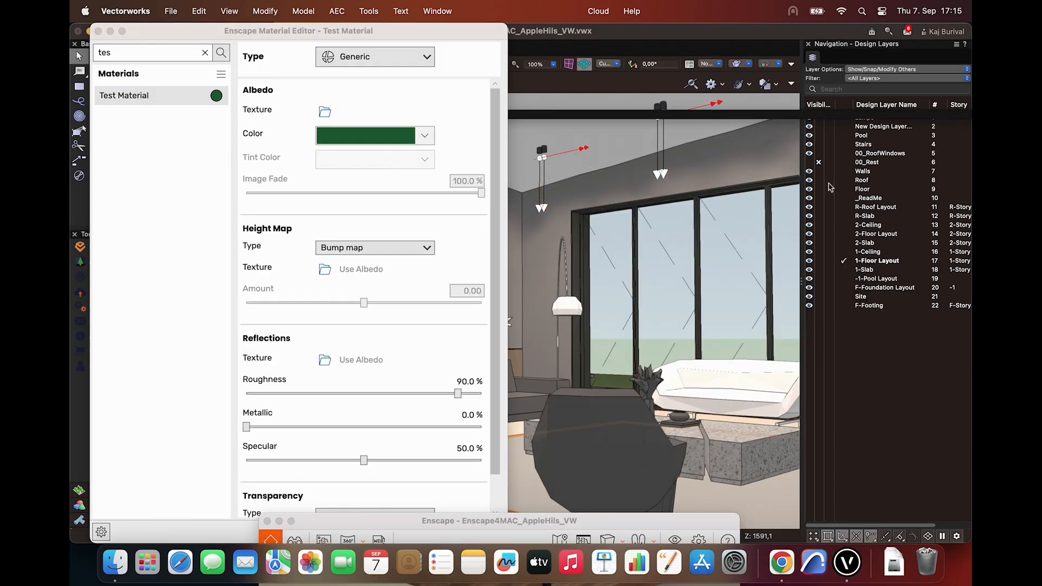
Apply Test Material from the Resource Manager to the living room rug and bring the Enscape window back into view
mouse_move(751, 115)
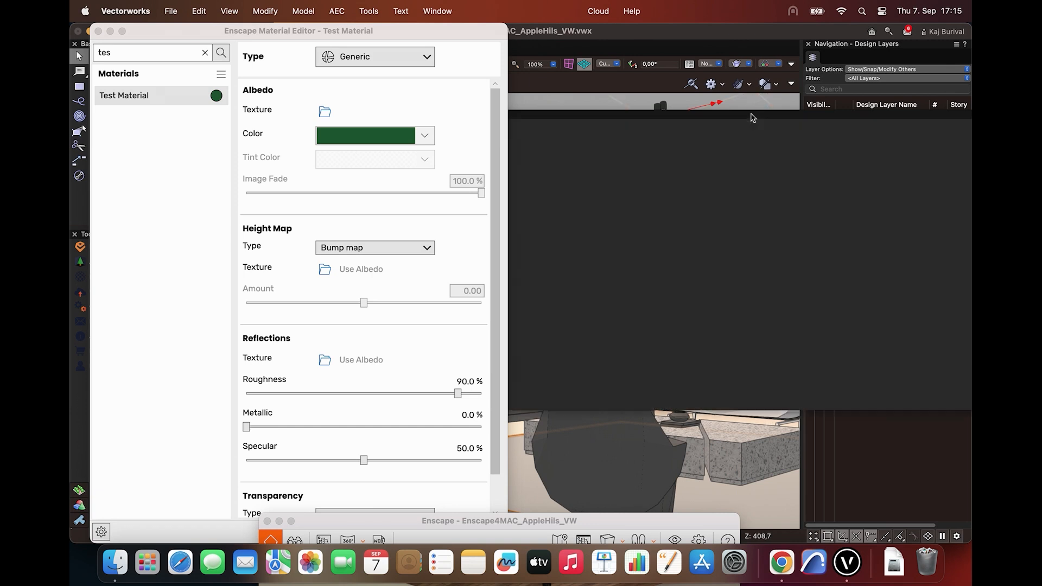
right_click(817, 342)
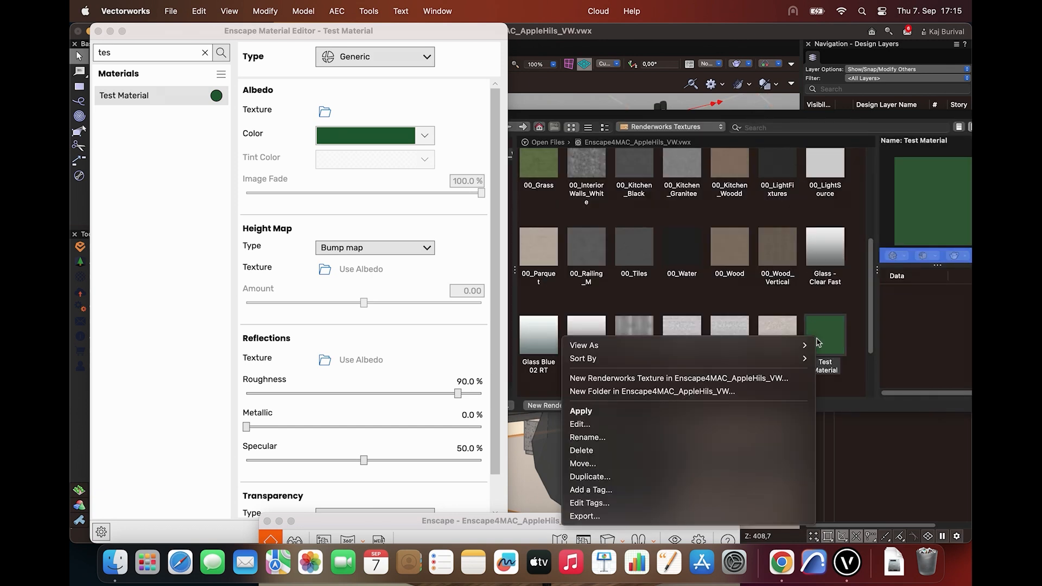
click(765, 410)
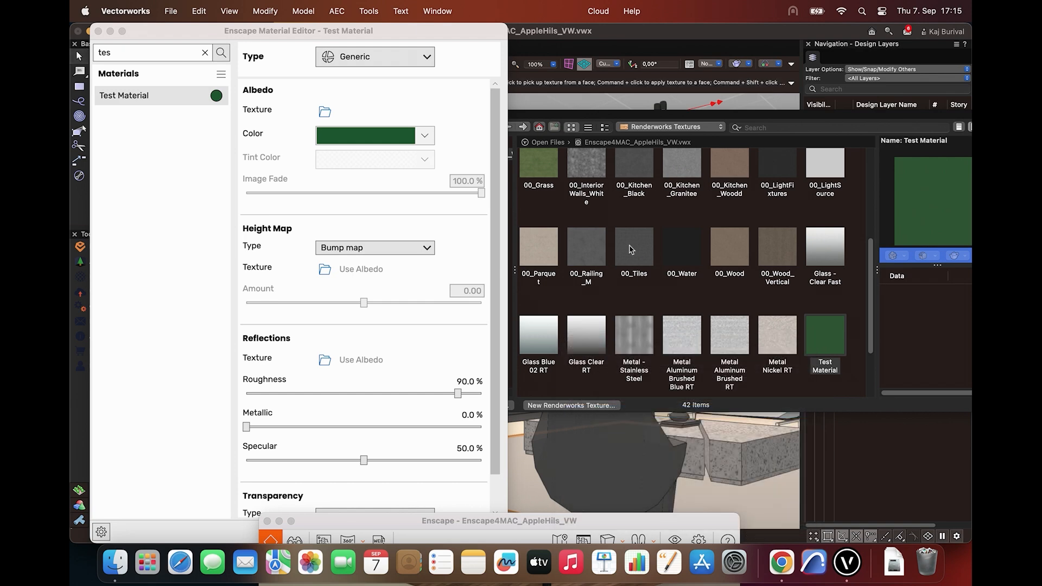
click(586, 475)
drag(570, 526, 674, 110)
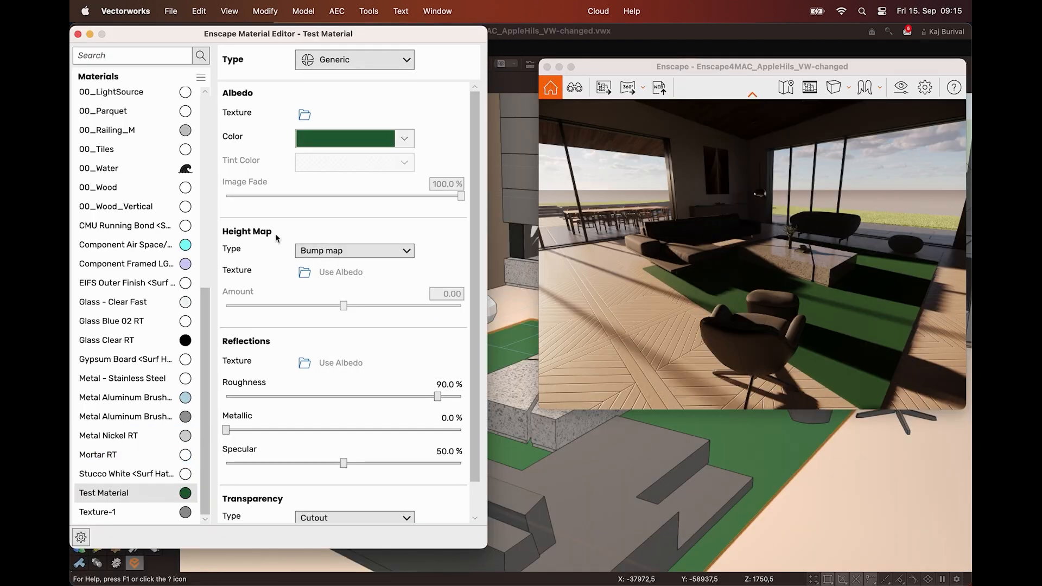
Change Test Material's albedo color to bright red in the Enscape Material Editor
click(353, 141)
drag(346, 155, 279, 66)
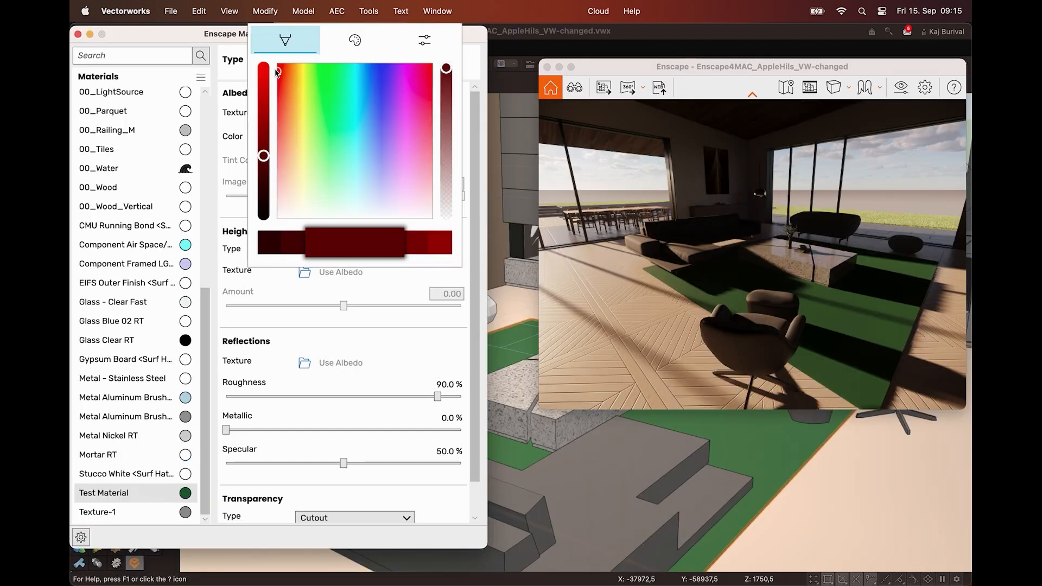
drag(264, 156, 264, 79)
click(718, 359)
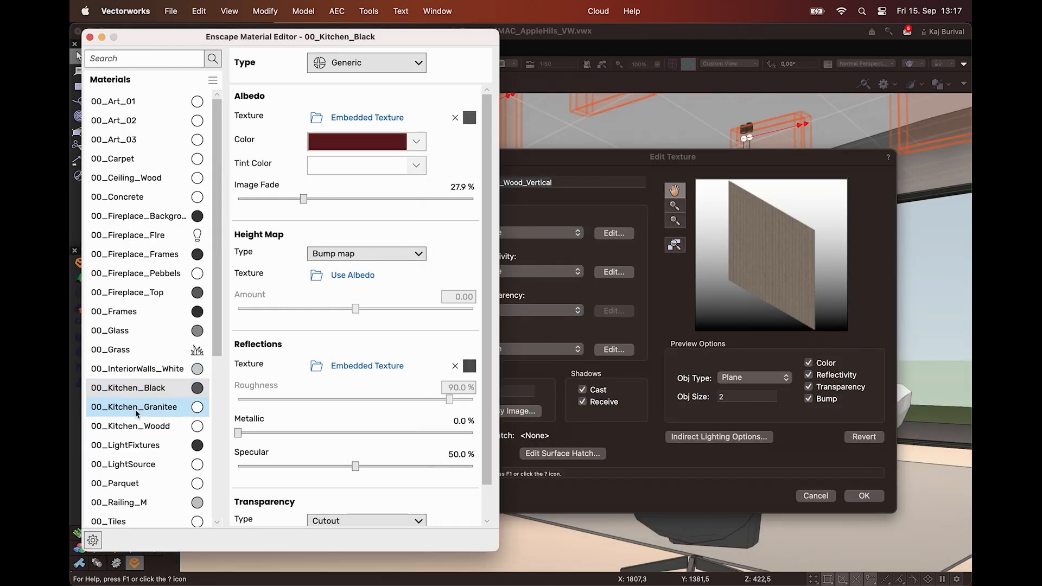
Select 00_Kitchen_Granitee in the Material Editor and accept the open Edit Texture dialog of 00_Wood_Vertical so the material can load
click(135, 408)
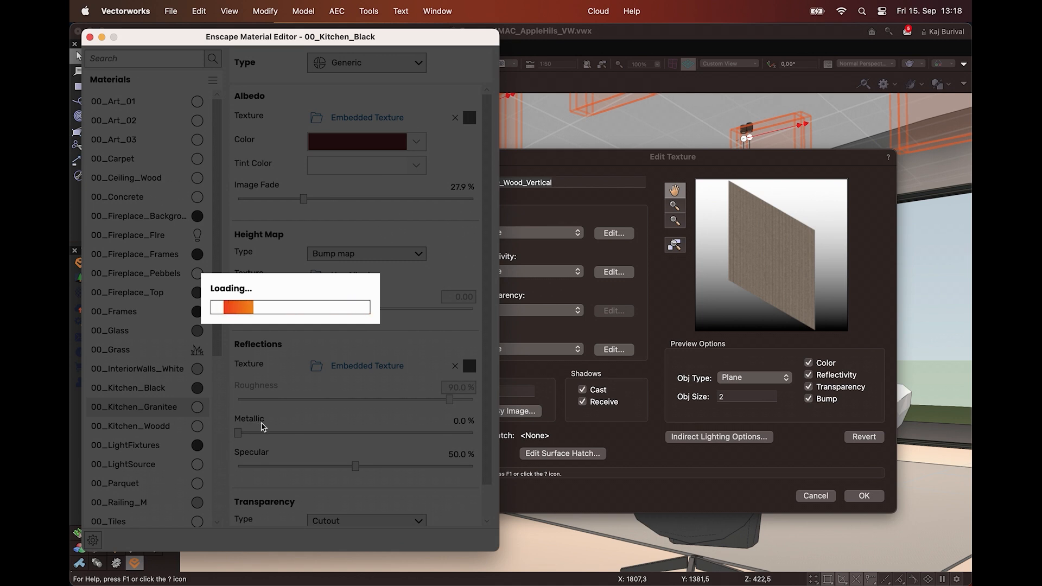
click(539, 169)
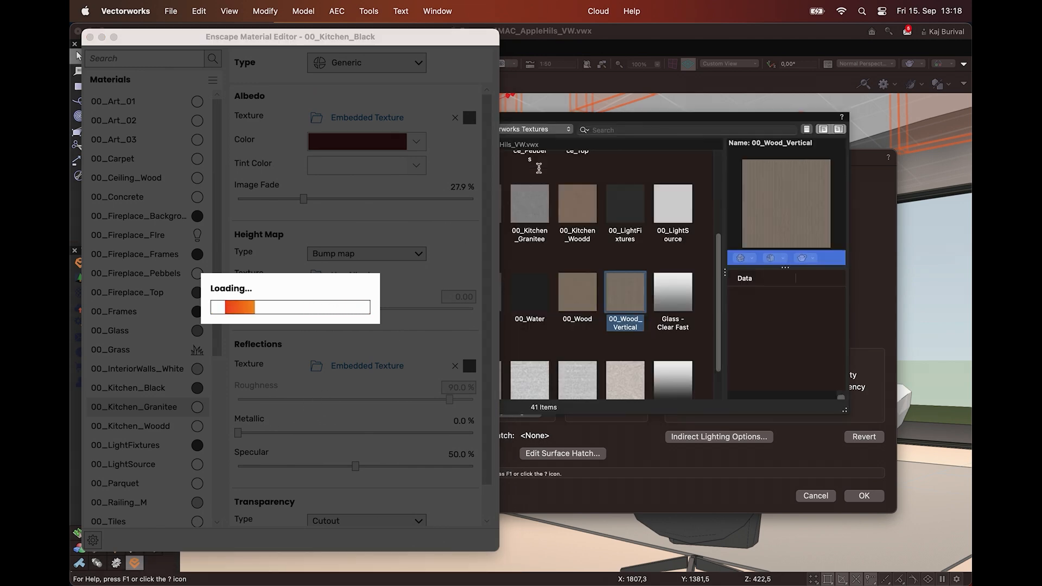
click(863, 496)
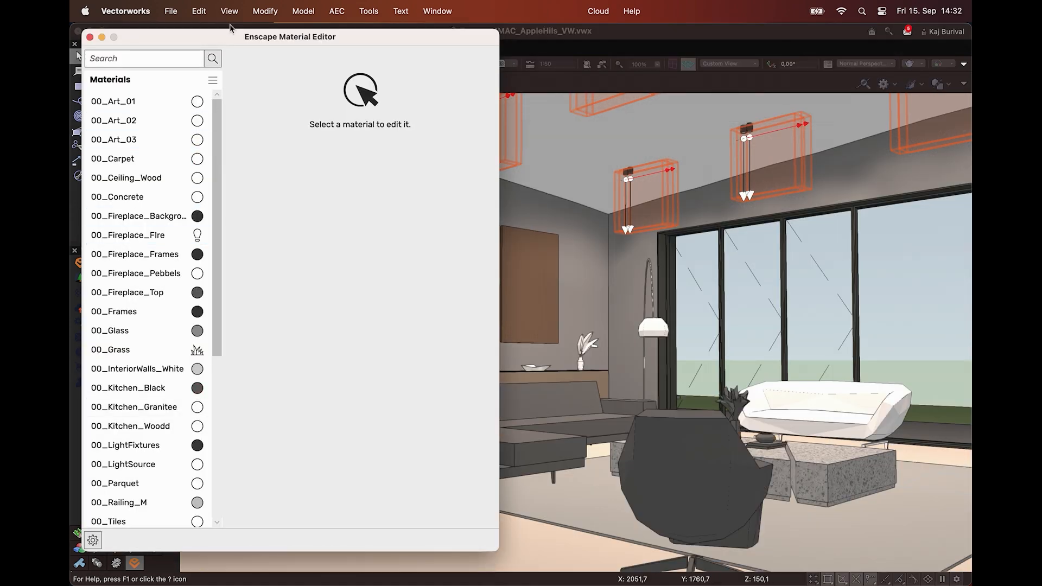
Select the 00_Parquet material and look through the material types available for it
drag(237, 37, 445, 31)
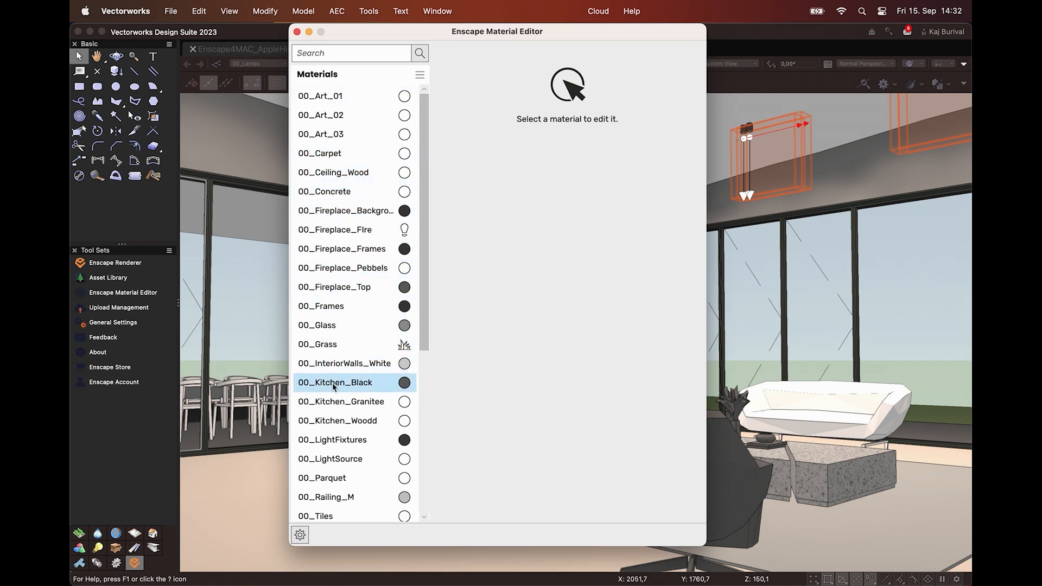
click(370, 467)
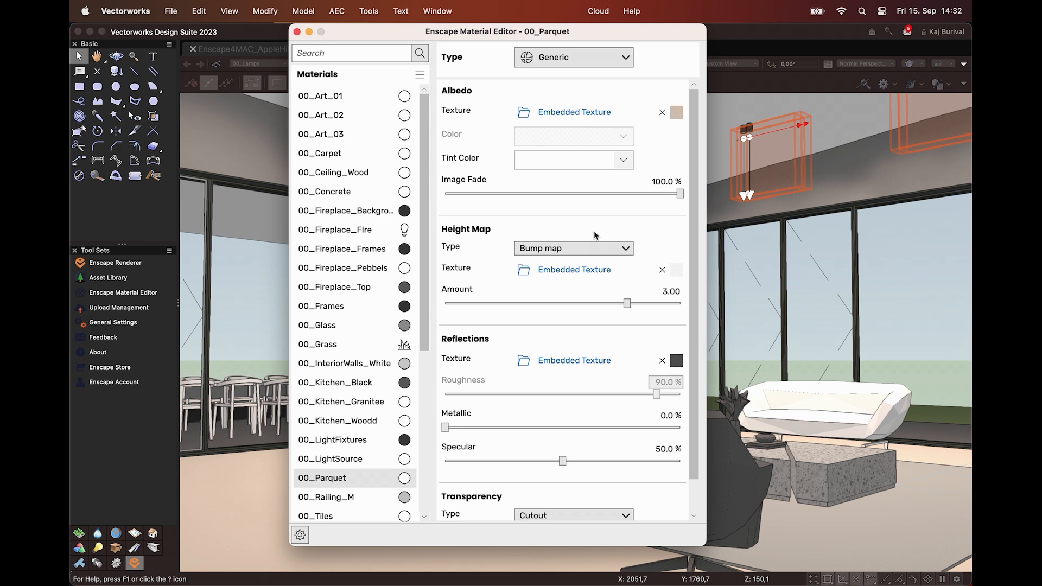
click(625, 58)
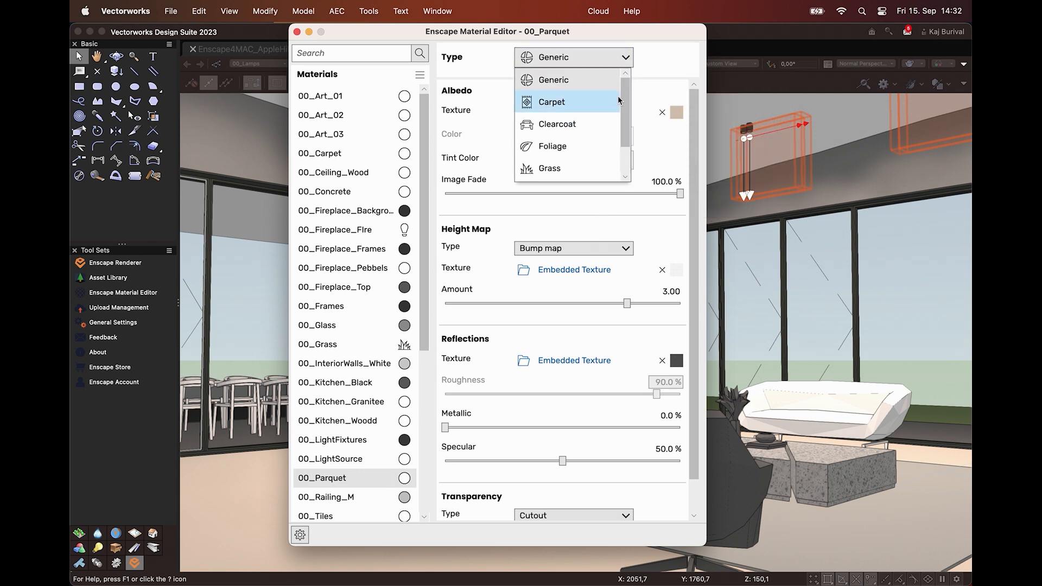
scroll(589, 157, down, 2)
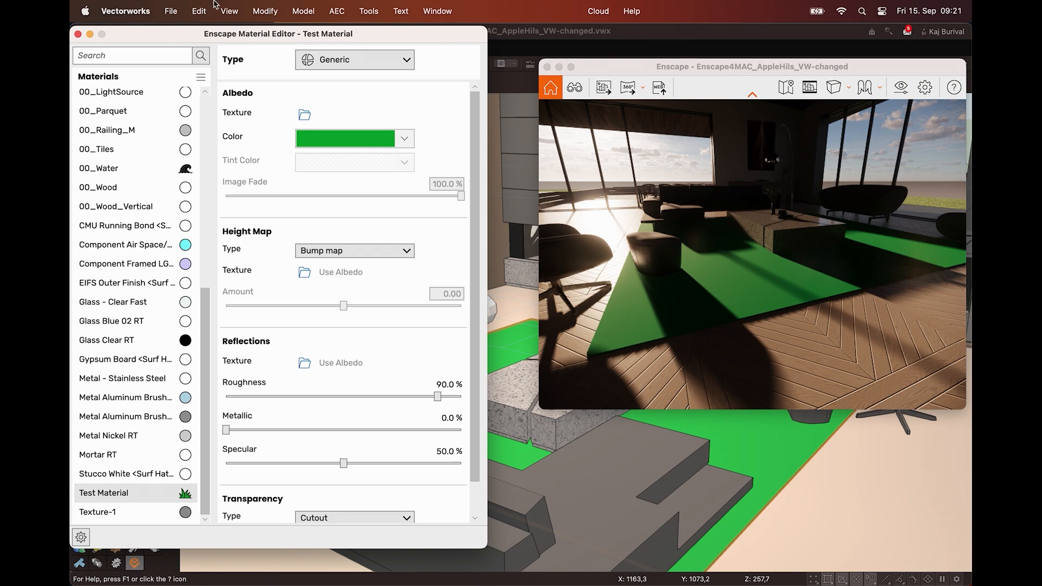
Enlarge the Enscape window beside the Material Editor and set Test Material's albedo color to a muted green
drag(540, 410, 488, 585)
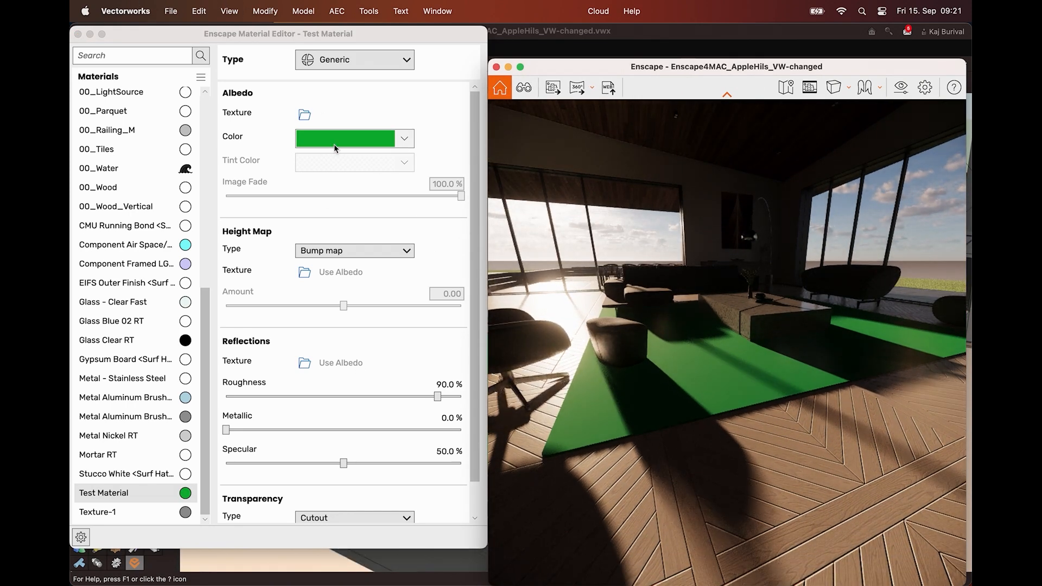
click(335, 143)
click(323, 166)
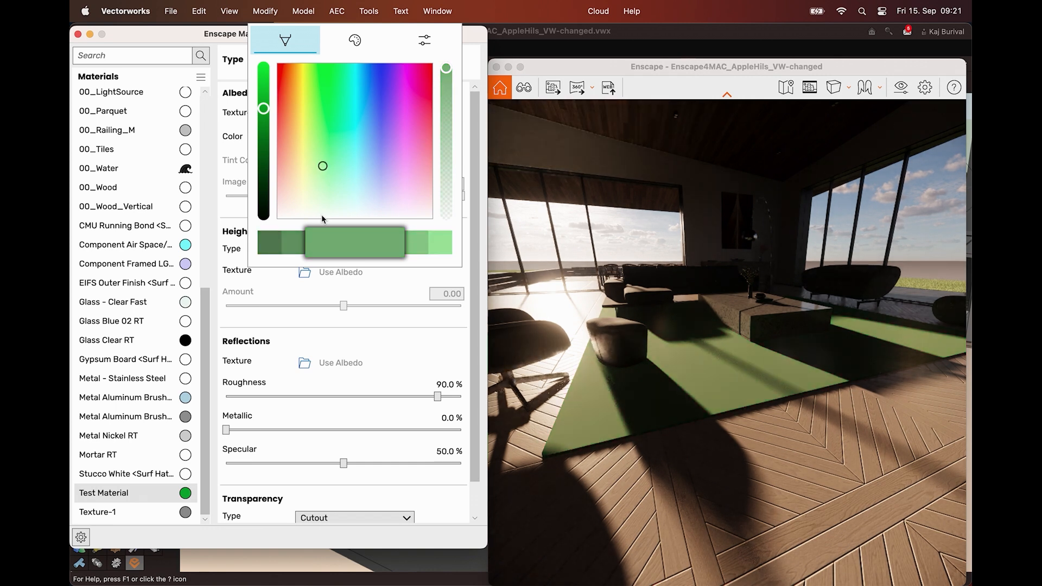
click(293, 270)
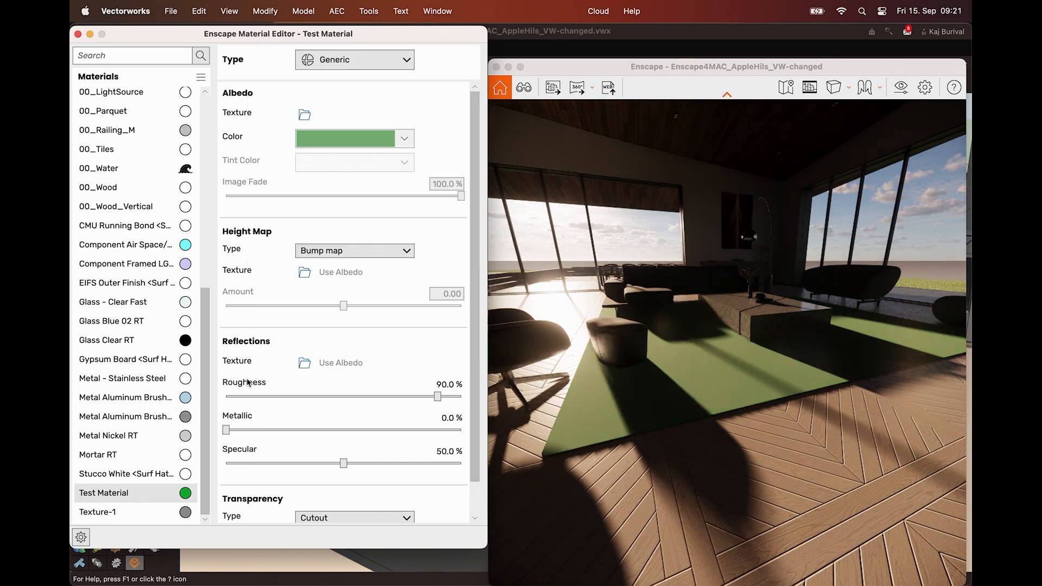
Set Test Material's roughness to 18.6 % and metallic to 100 %, and check the reflections on the rug in Enscape
drag(437, 397, 336, 411)
drag(226, 430, 461, 429)
drag(335, 396, 270, 397)
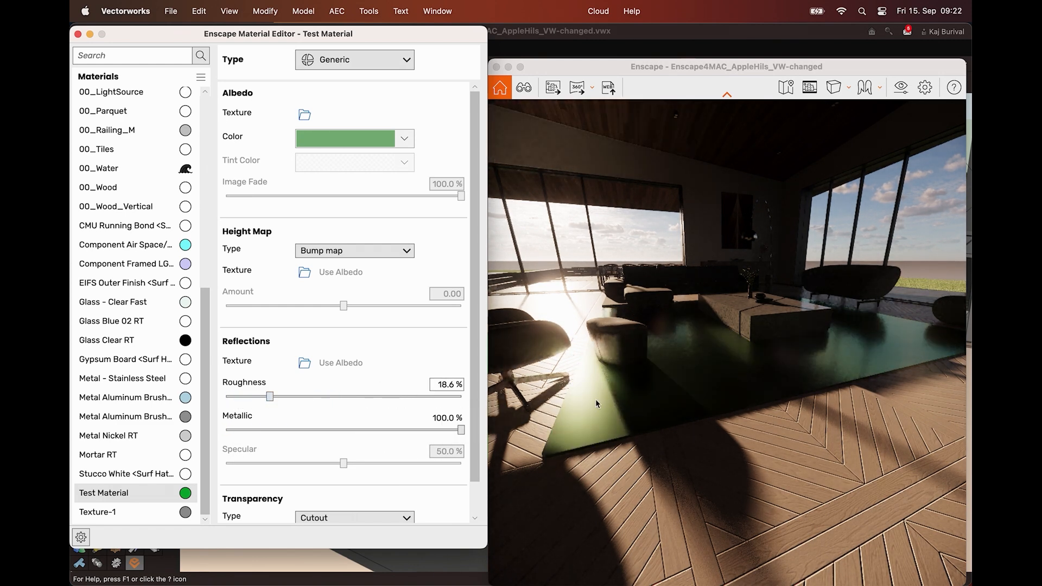
right_drag(719, 375, 687, 426)
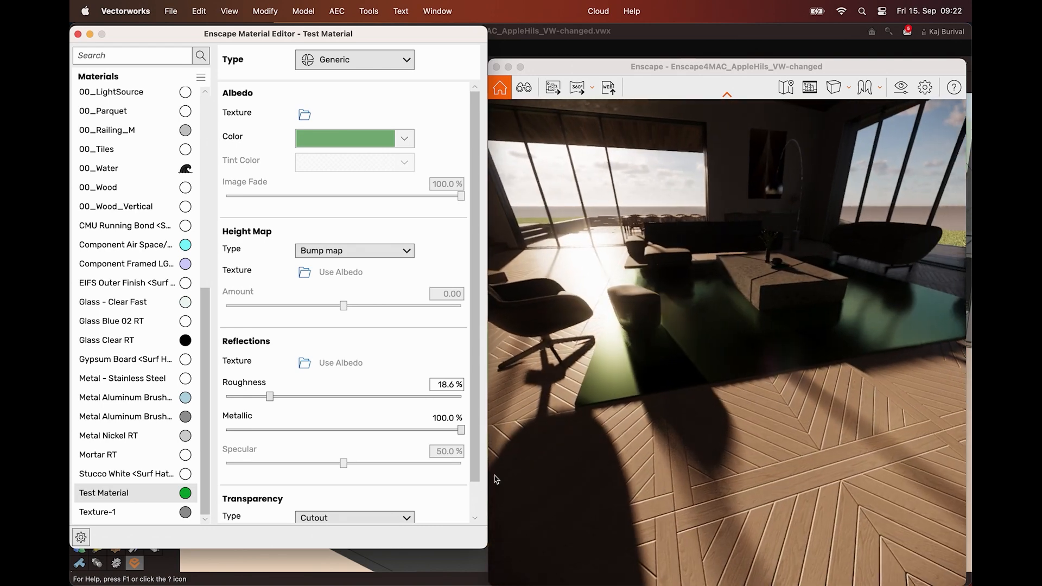
scroll(384, 477, down, 1)
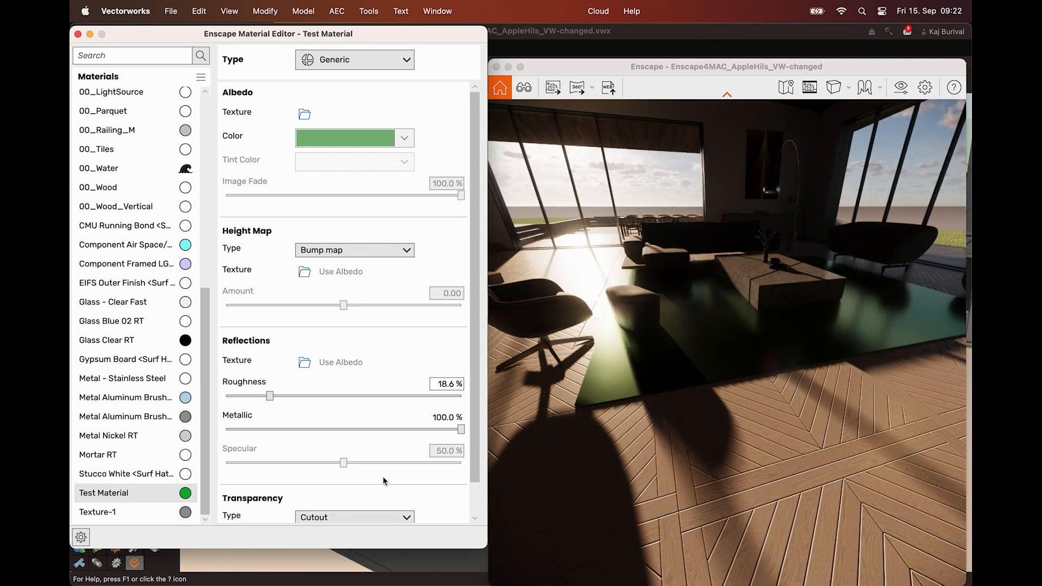
scroll(383, 482, down, 2)
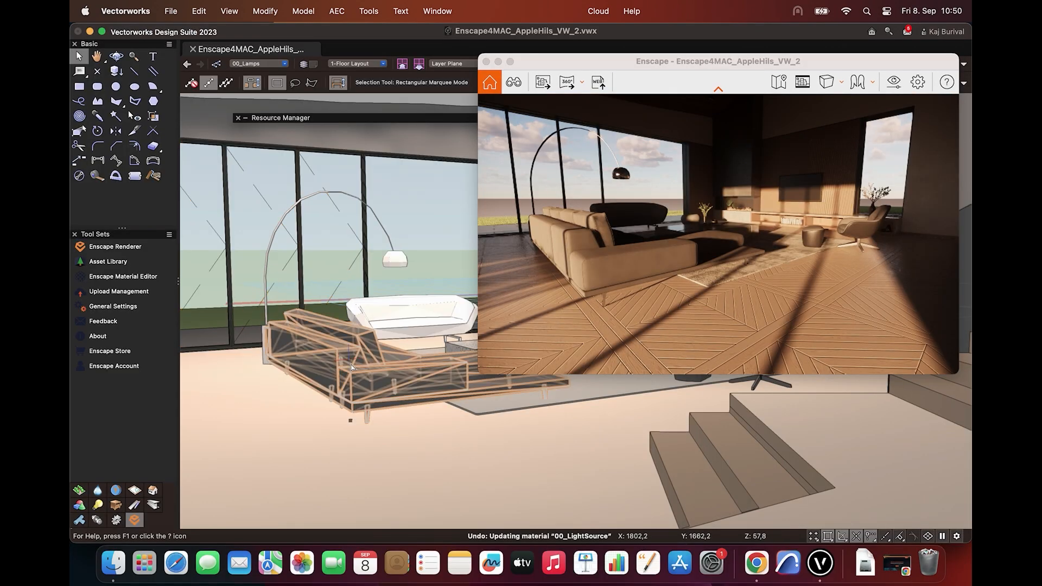
Switch to Chrome and open the texture website ambientcg.com
click(755, 565)
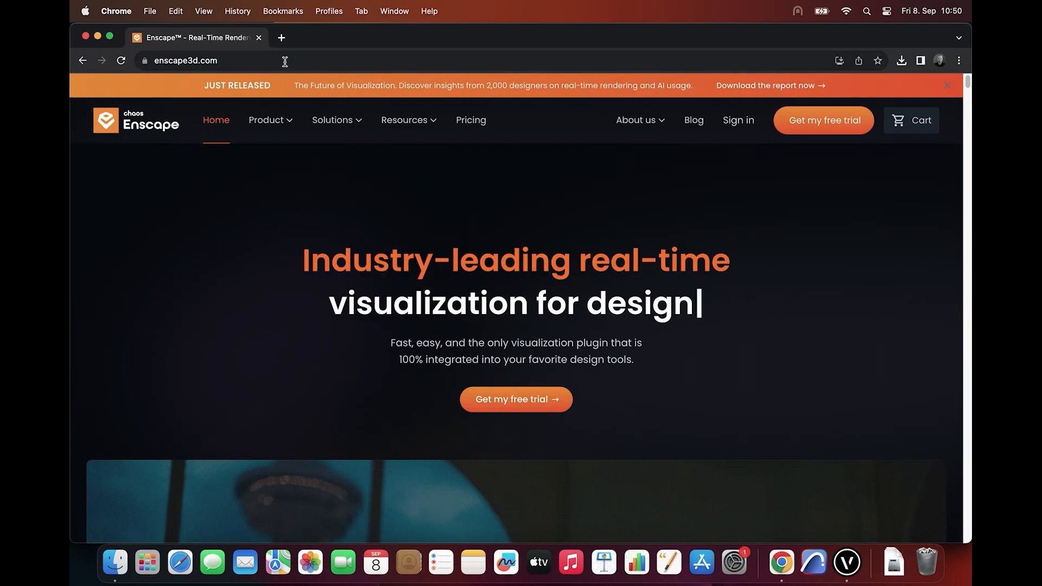
click(286, 64)
text(amb)
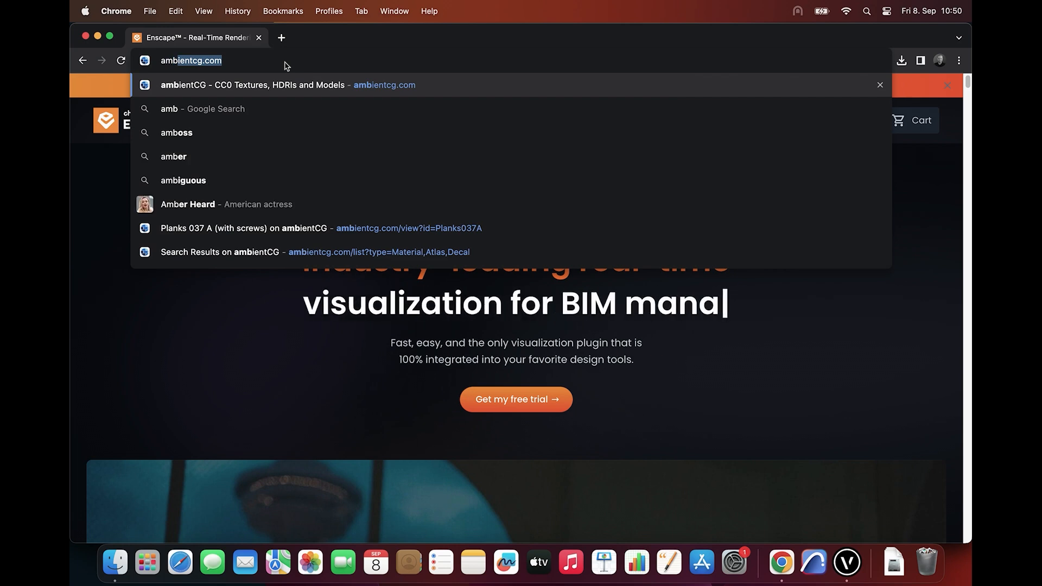
key(Return)
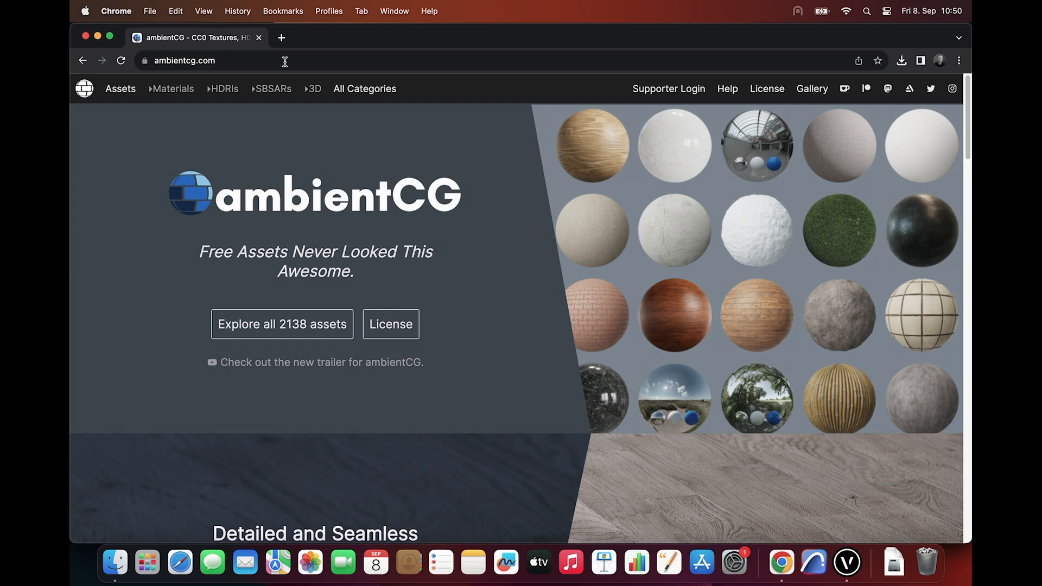
Explore all assets, restrict the list to PBR materials, and open the page of Planks 037 A (with screws)
click(323, 337)
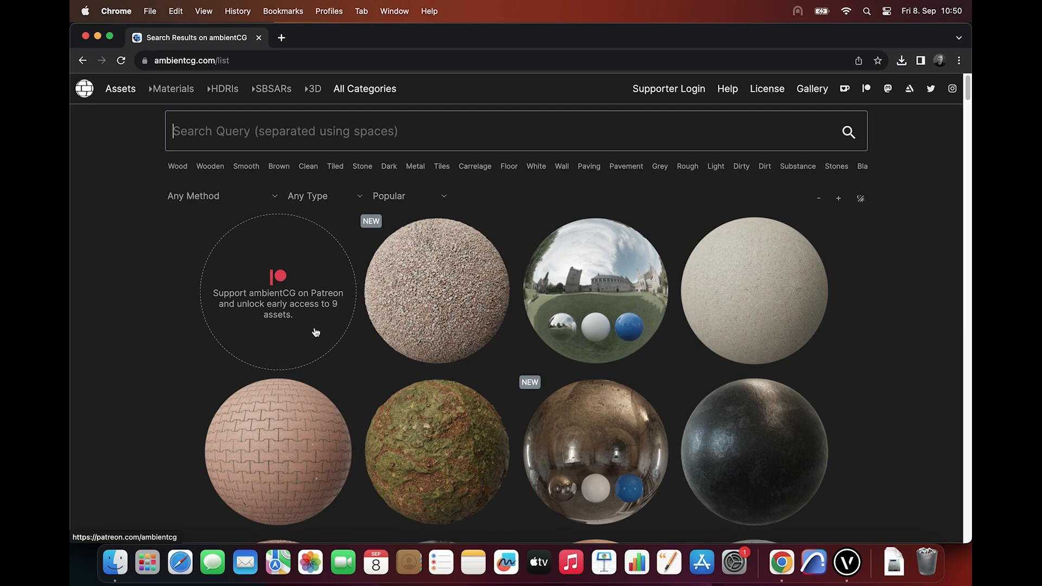
click(173, 92)
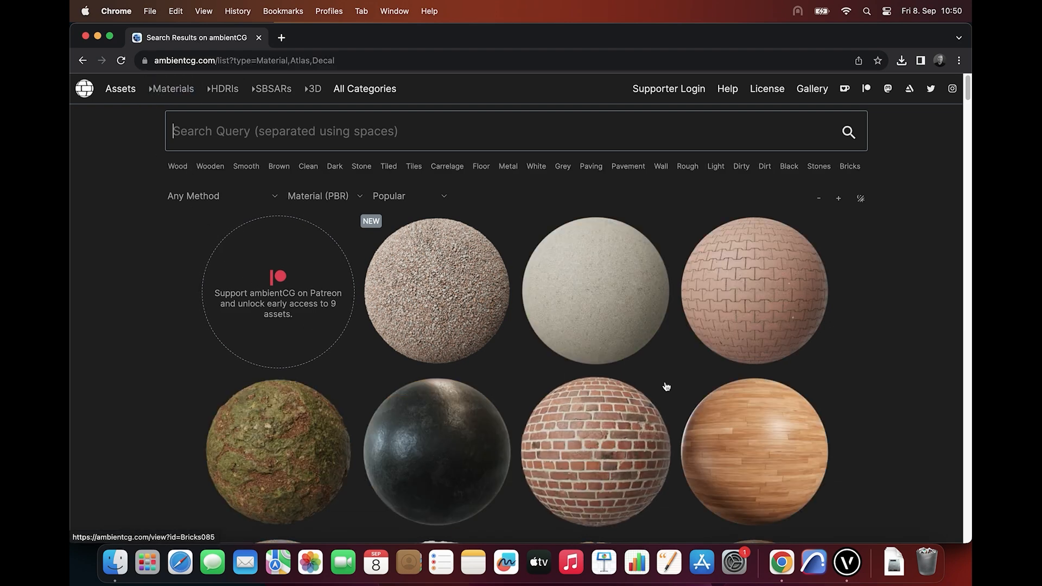
scroll(663, 385, down, 10)
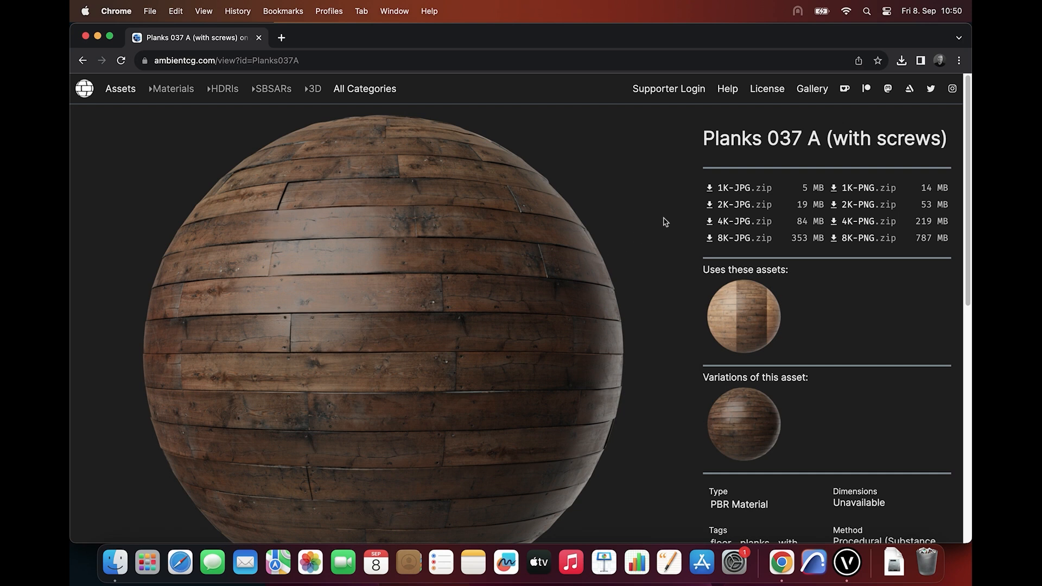
Download the 2K-JPG package of Planks 037 A and extract the zip file from the recent downloads
click(753, 210)
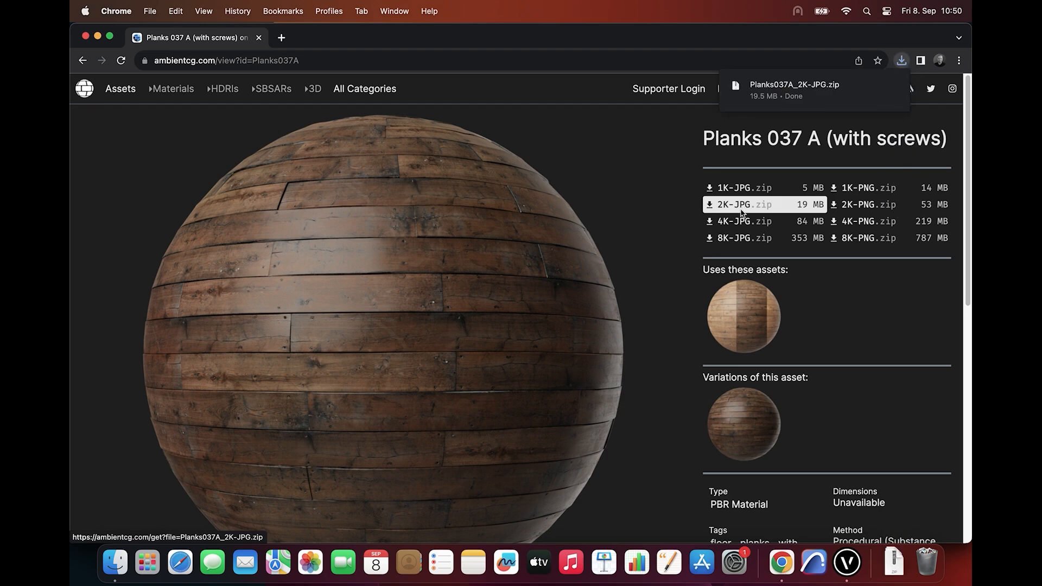
click(903, 62)
click(903, 64)
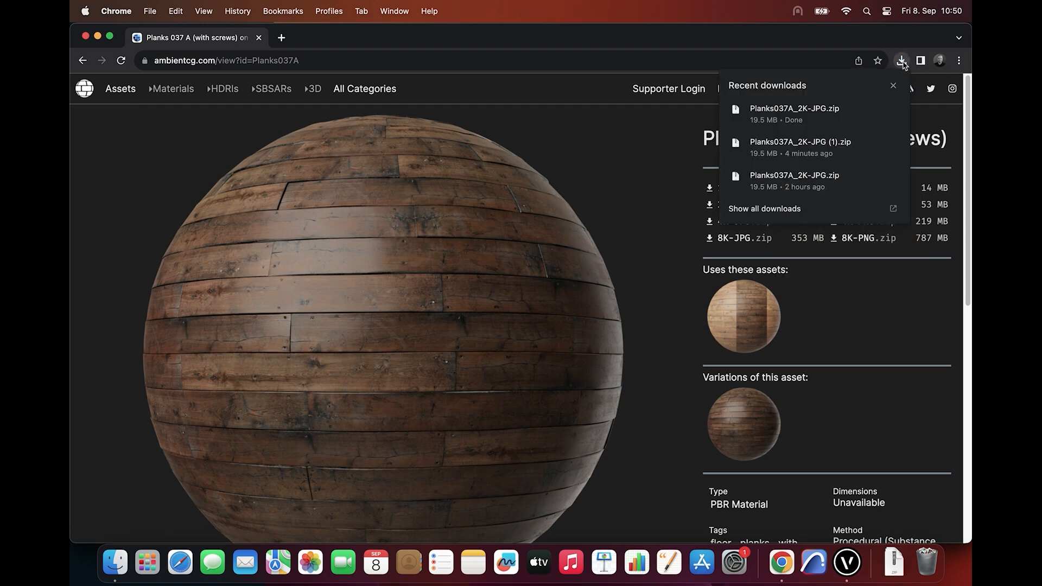
click(833, 114)
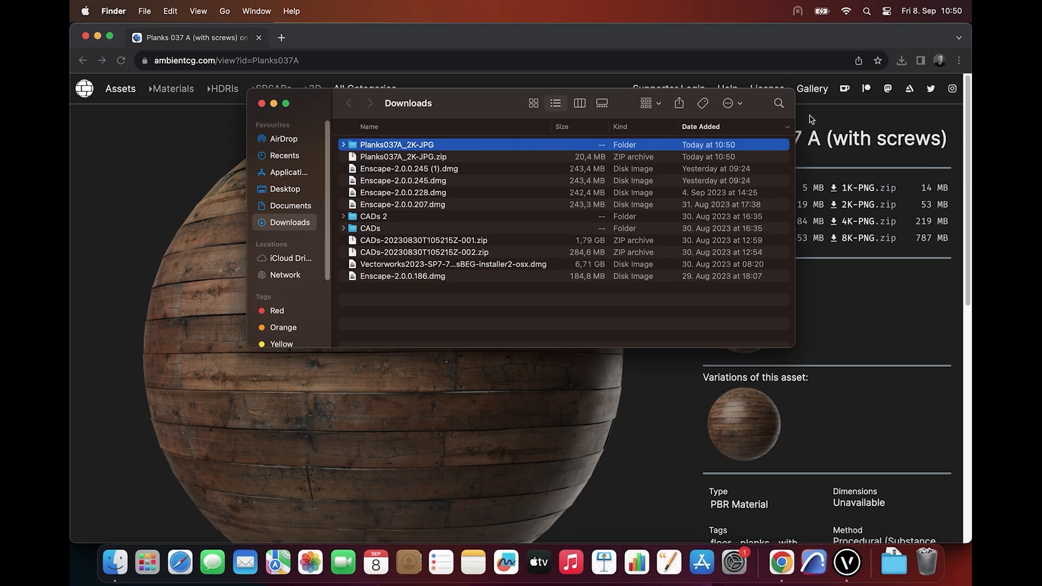
Move the Color, Displacement and Roughness images from the Planks037A_2K-JPG folder into Downloads and close the Finder window
double_click(415, 145)
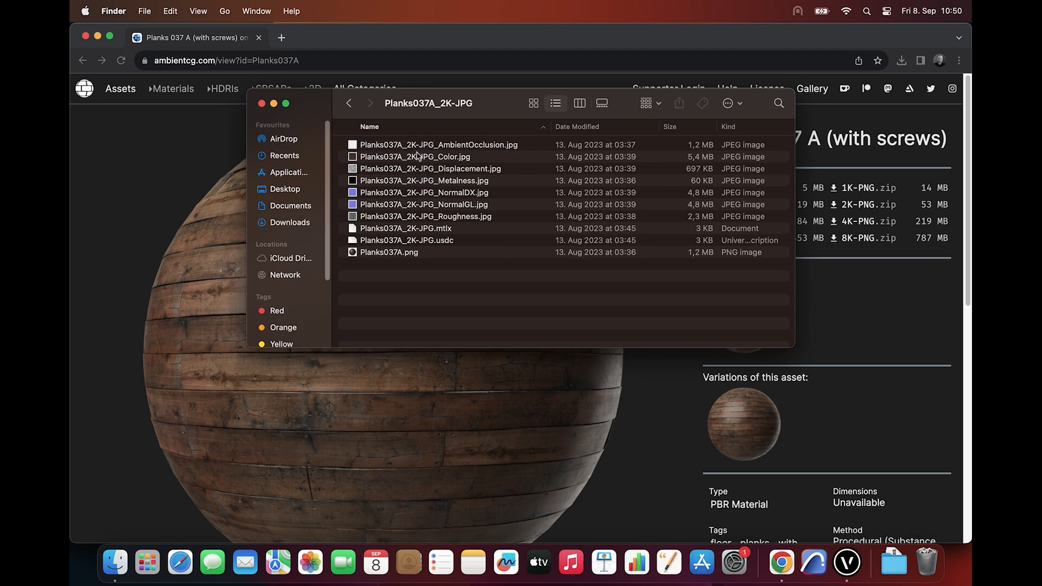
click(421, 158)
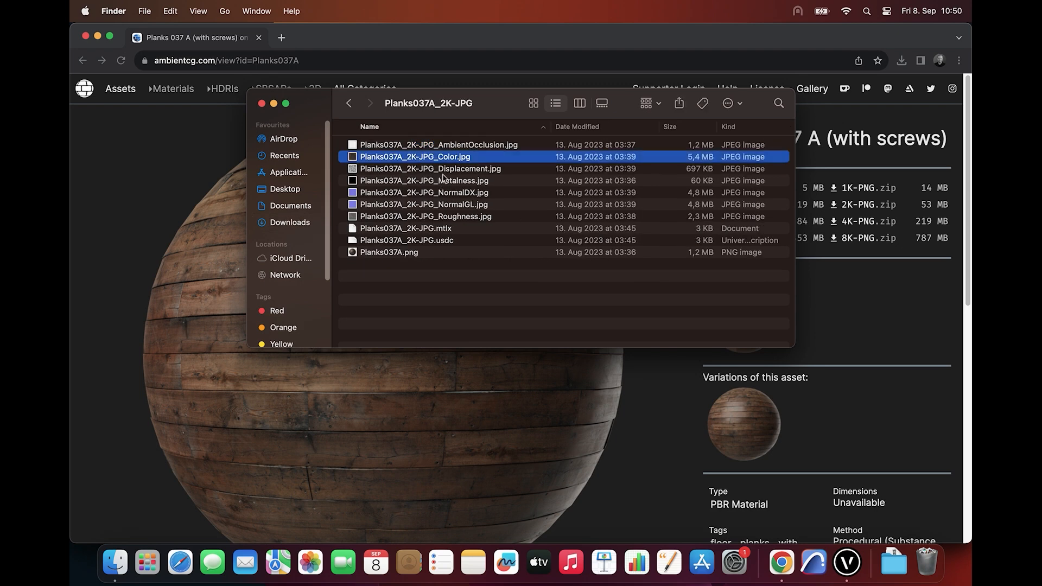
super+click(445, 169)
super+click(449, 218)
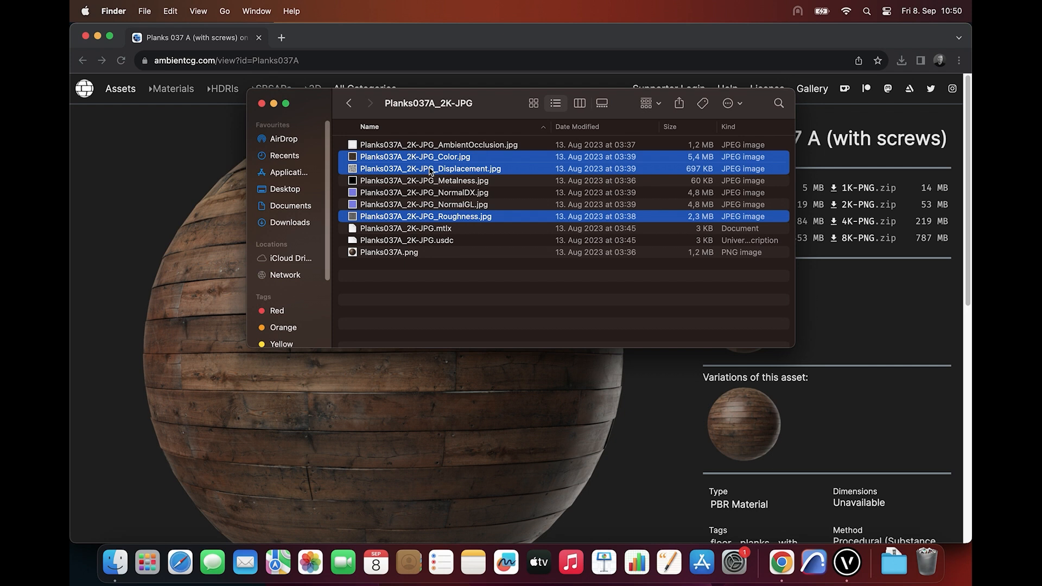
drag(430, 171, 291, 227)
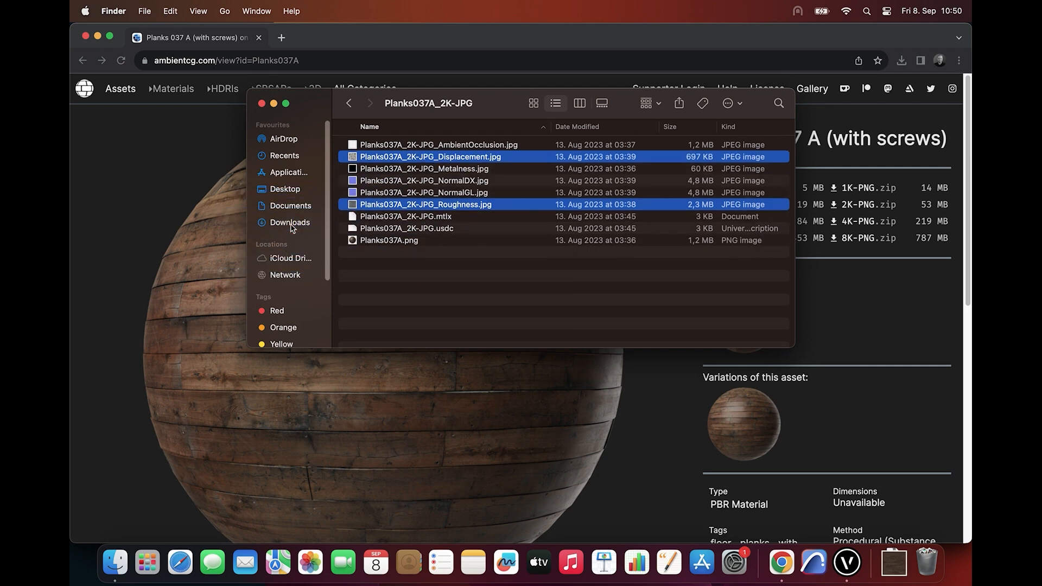
click(262, 103)
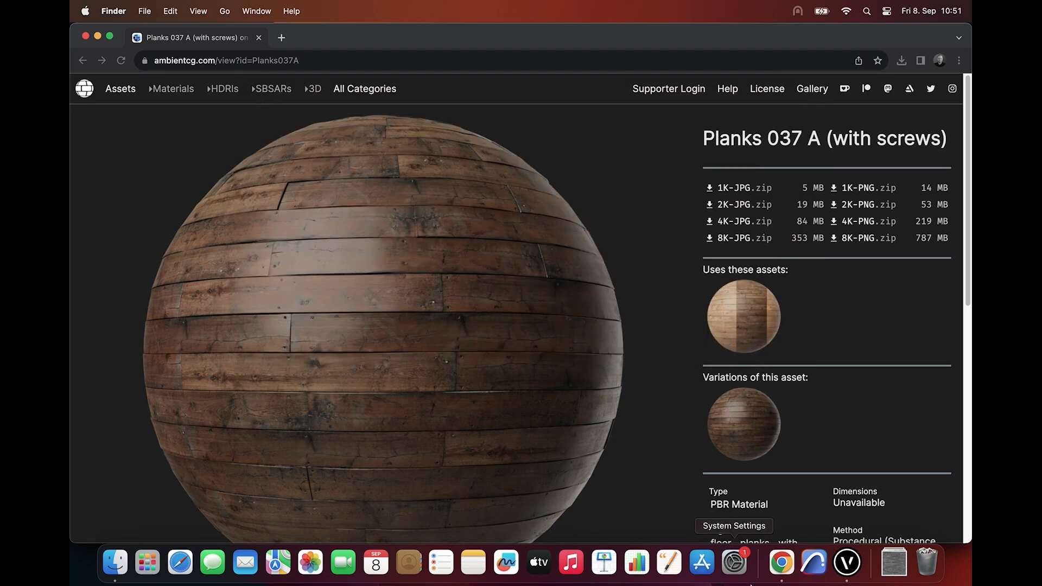
Switch to Vectorworks, clear all textures of 00_Parquet in the Enscape Material Editor, and arrange the editor and Enscape windows side by side
click(840, 567)
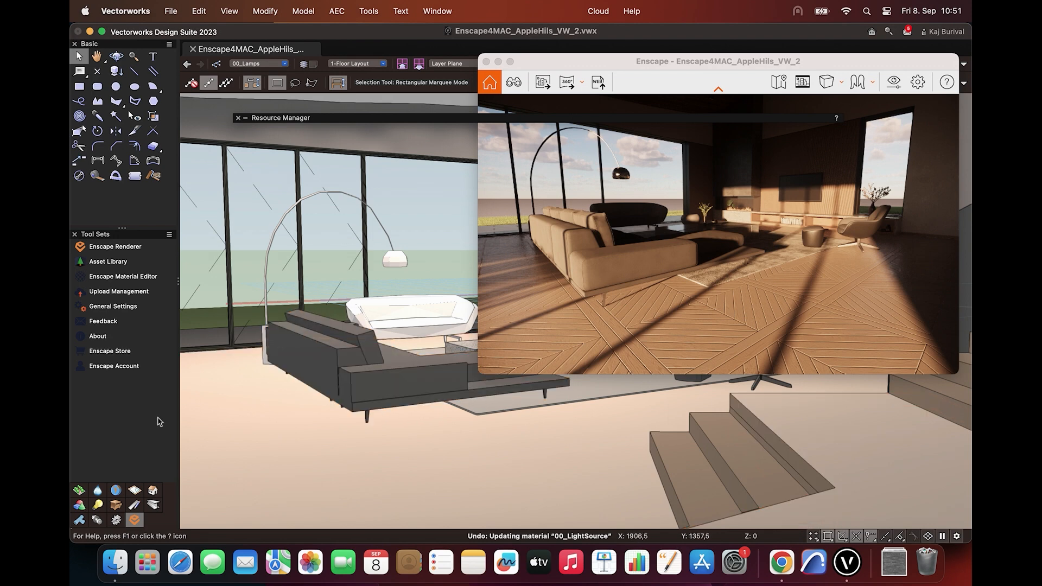
click(115, 276)
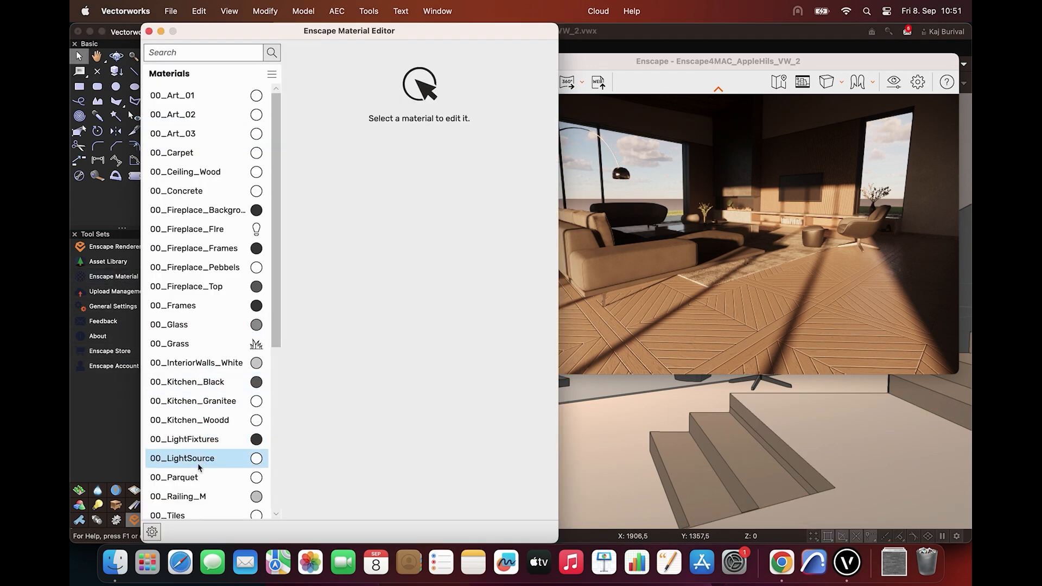
click(198, 476)
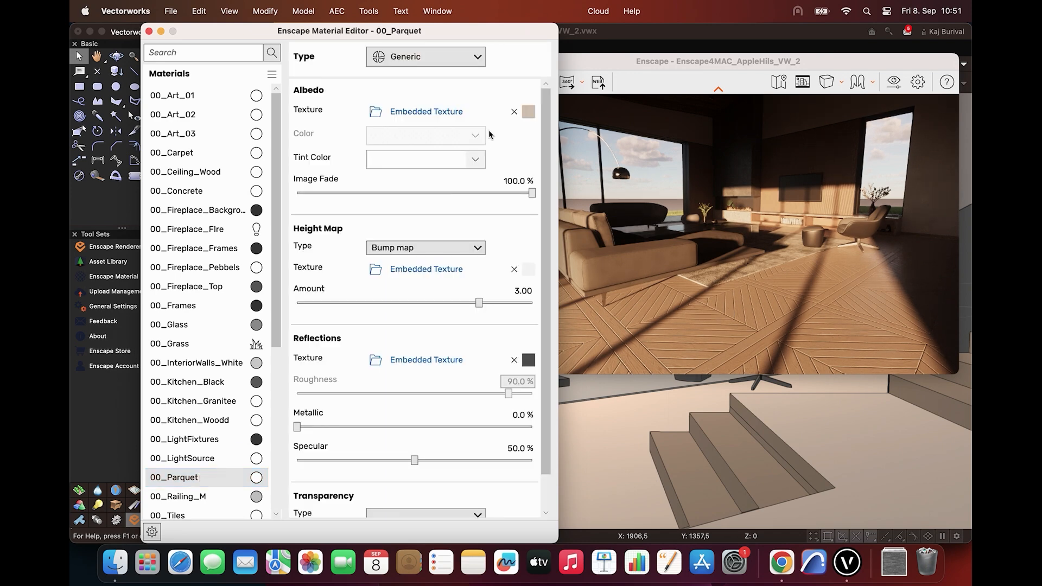
click(514, 112)
click(205, 489)
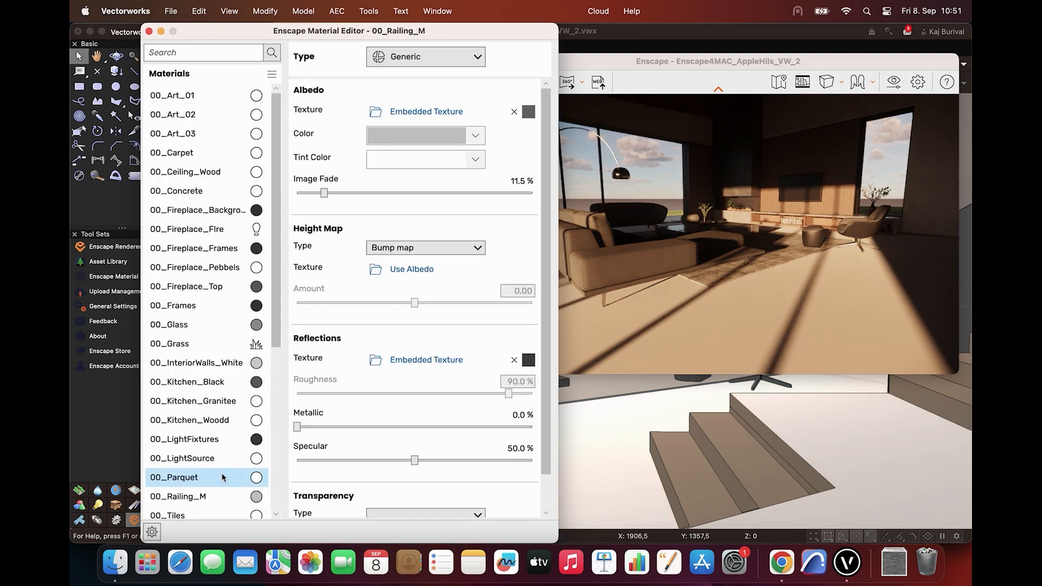
click(223, 477)
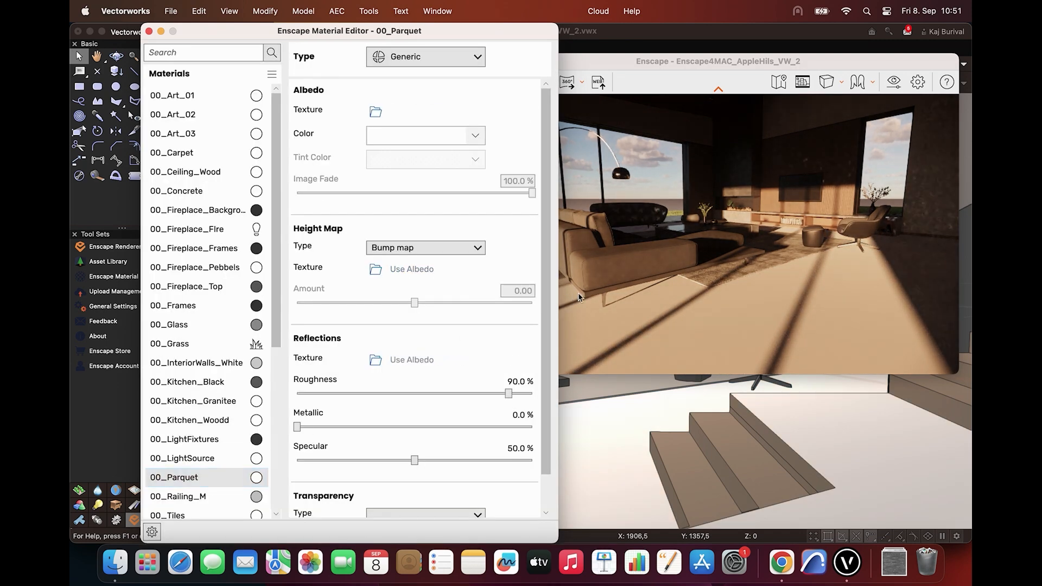
drag(694, 68, 706, 71)
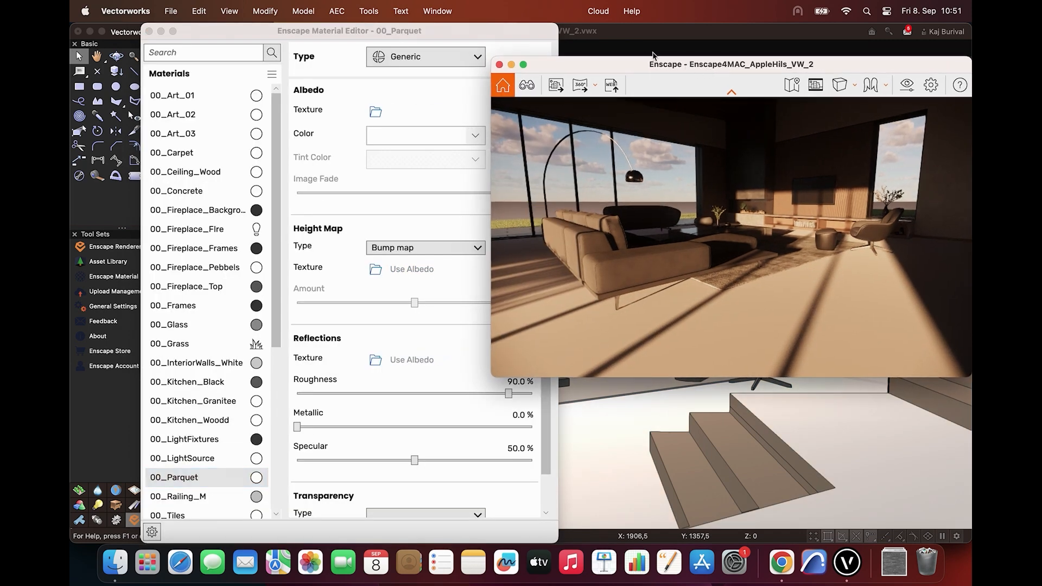
drag(488, 31, 450, 31)
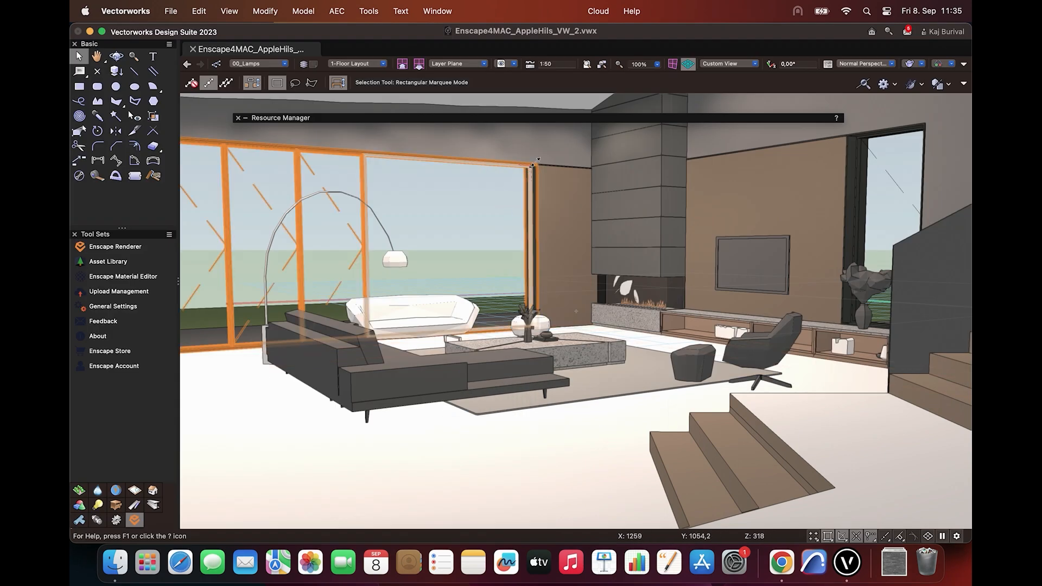
Try out different albedo colors for 00_Parquet and set the color back to white
mouse_move(570, 120)
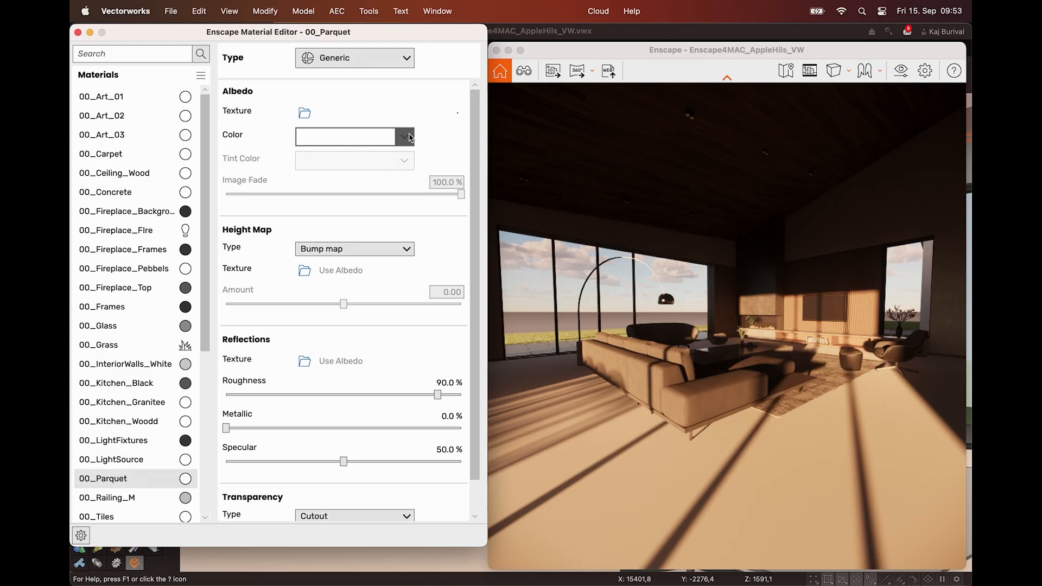
click(411, 135)
drag(408, 165, 323, 115)
drag(345, 197, 343, 241)
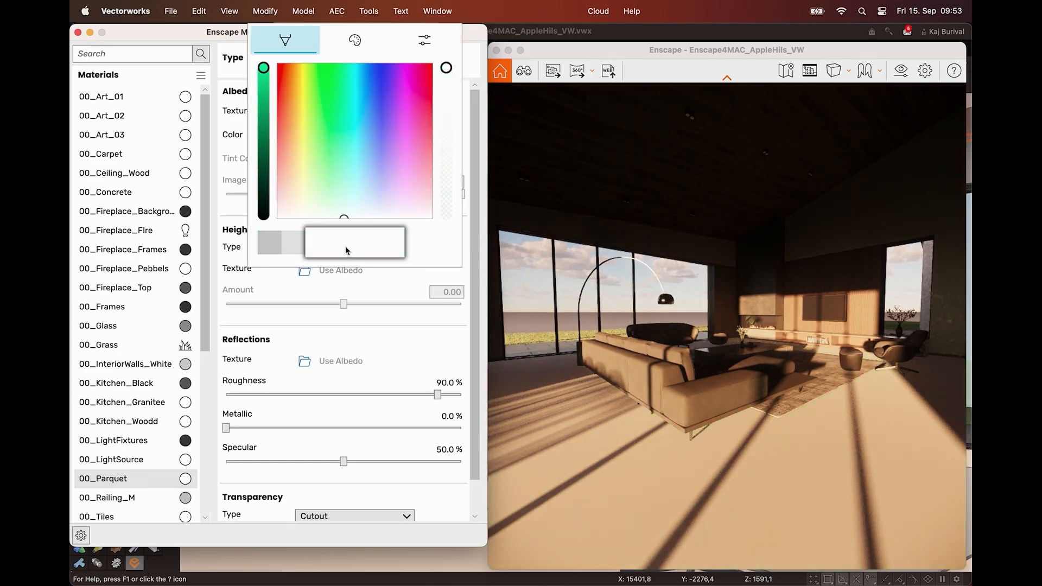
click(379, 281)
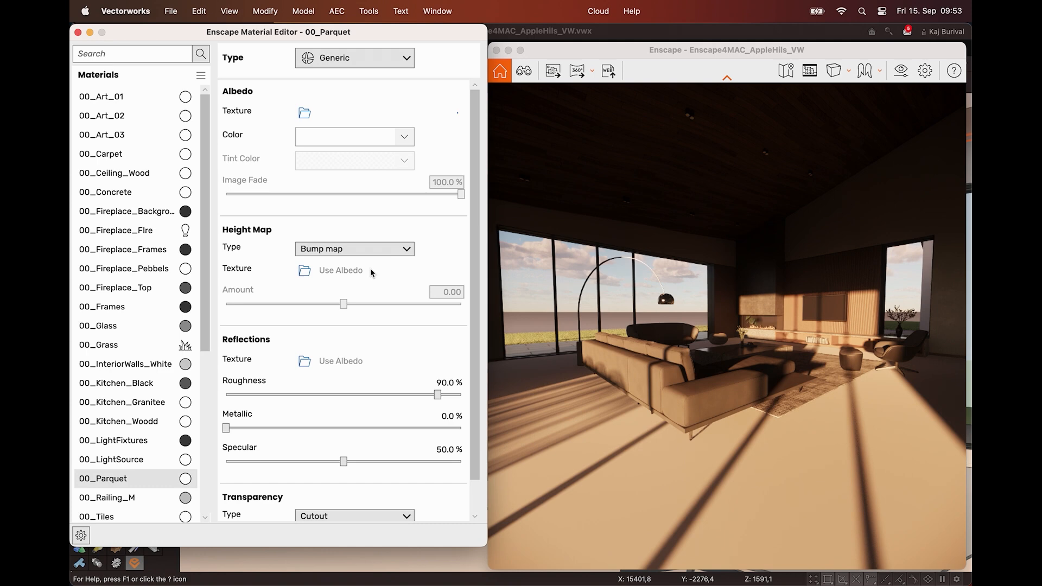
Load Planks037A_2K-JPG_Color.jpg from Downloads as the albedo texture of 00_Parquet
click(304, 113)
scroll(198, 263, down, 5)
click(216, 293)
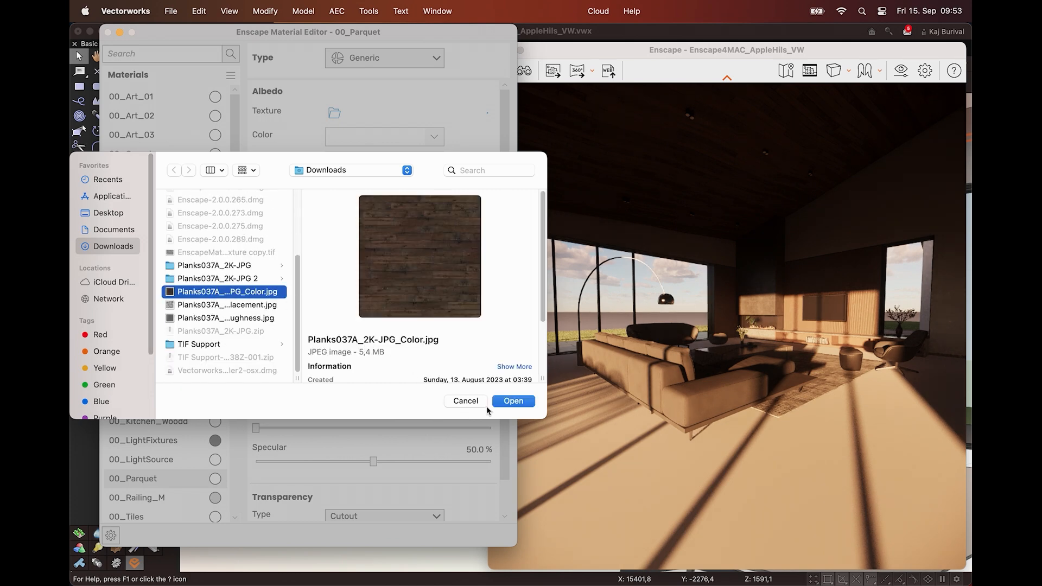
click(500, 403)
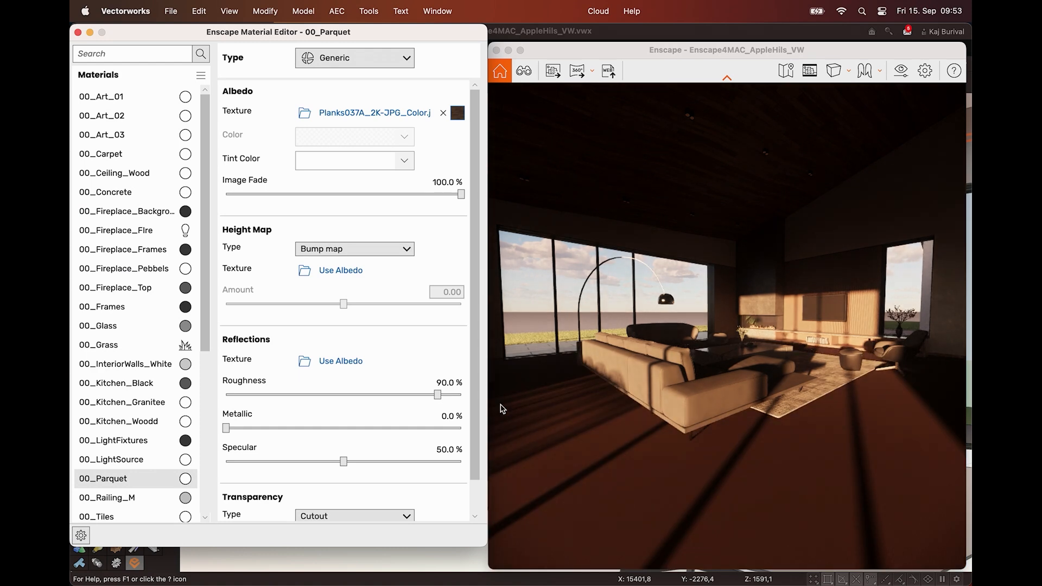
Examine the plank texture's scale on the living room floor up close and from farther back in Enscape
drag(692, 388, 692, 474)
key(w)
key(q)
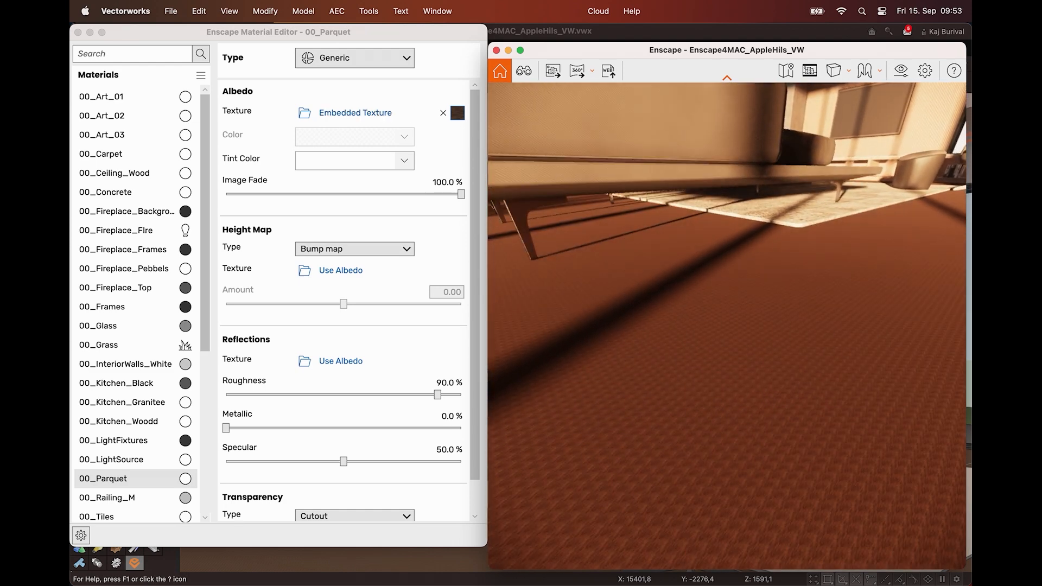
drag(692, 388, 693, 347)
key(s)
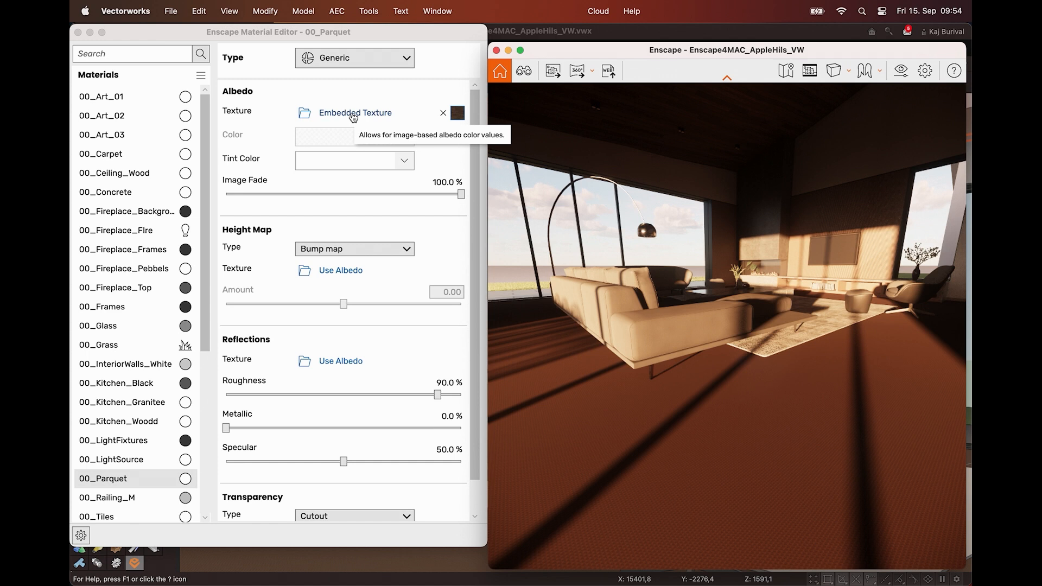
Enable Explicit Texture Transformation for the albedo texture of 00_Parquet and set its width and height to 300
click(353, 114)
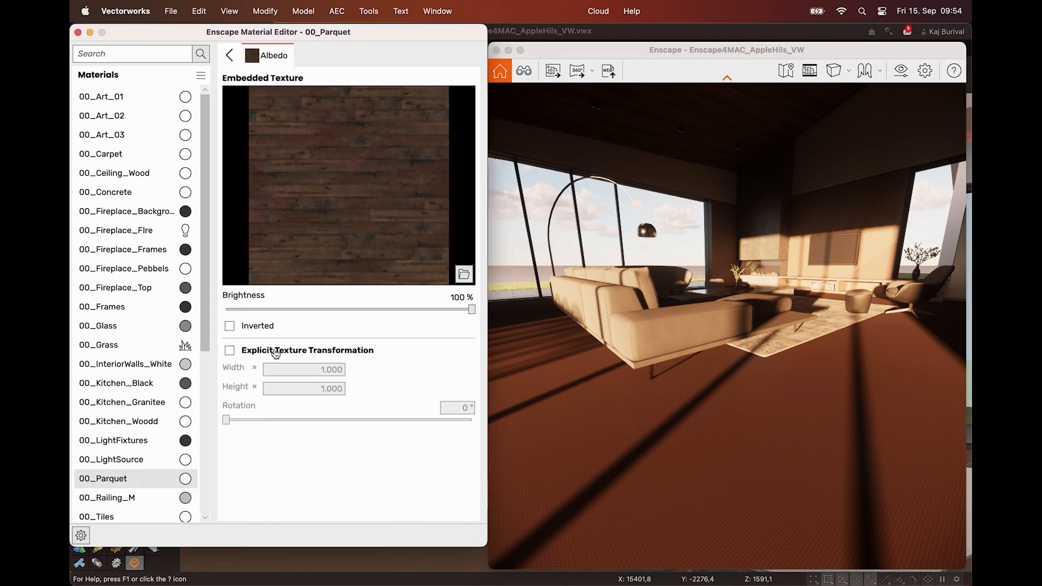
click(250, 350)
click(281, 370)
key(super+a)
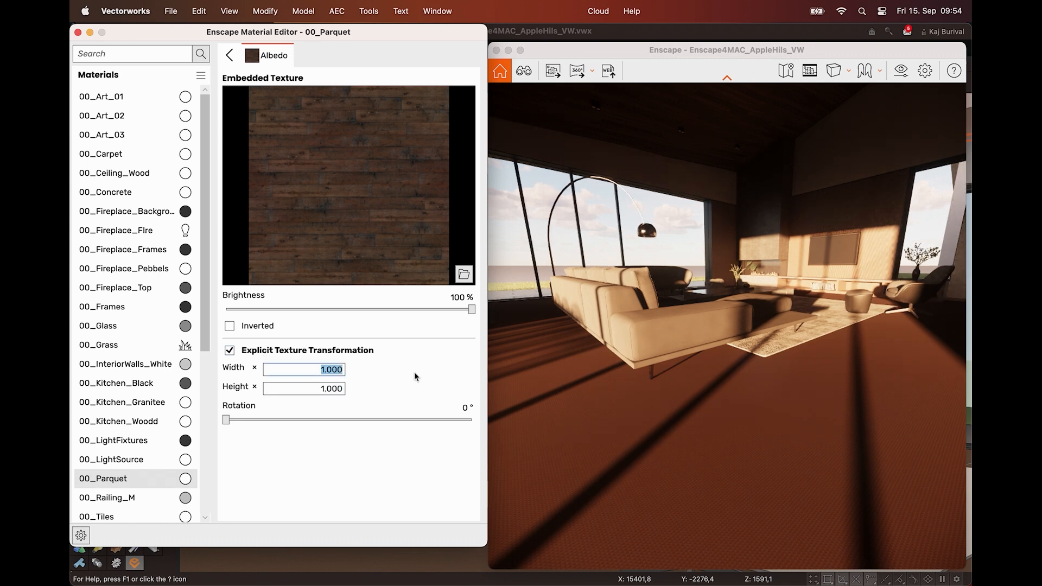
text(300)
key(Tab)
text(300)
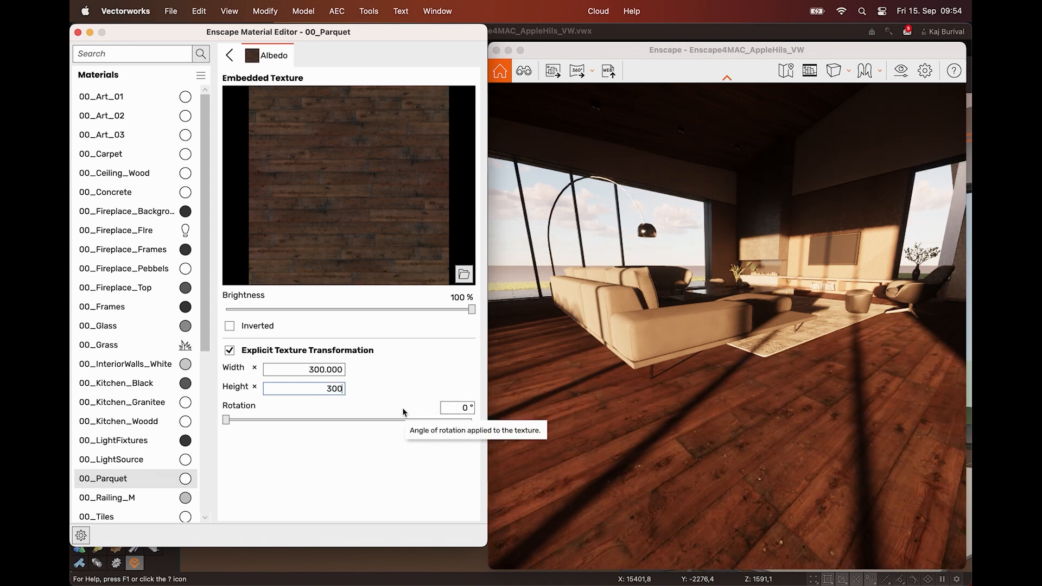
right_drag(737, 424, 584, 450)
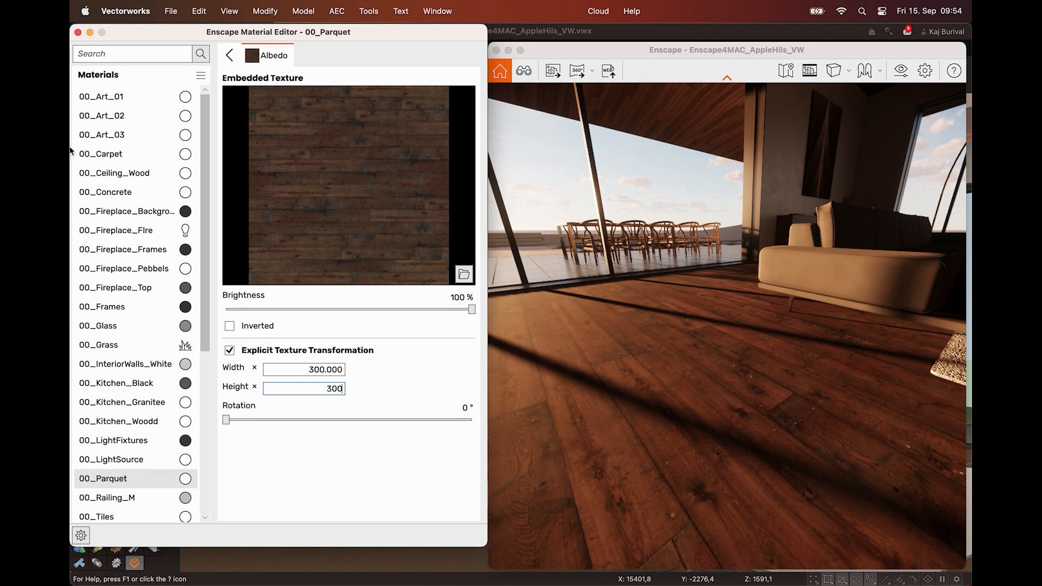
key(Return)
click(228, 57)
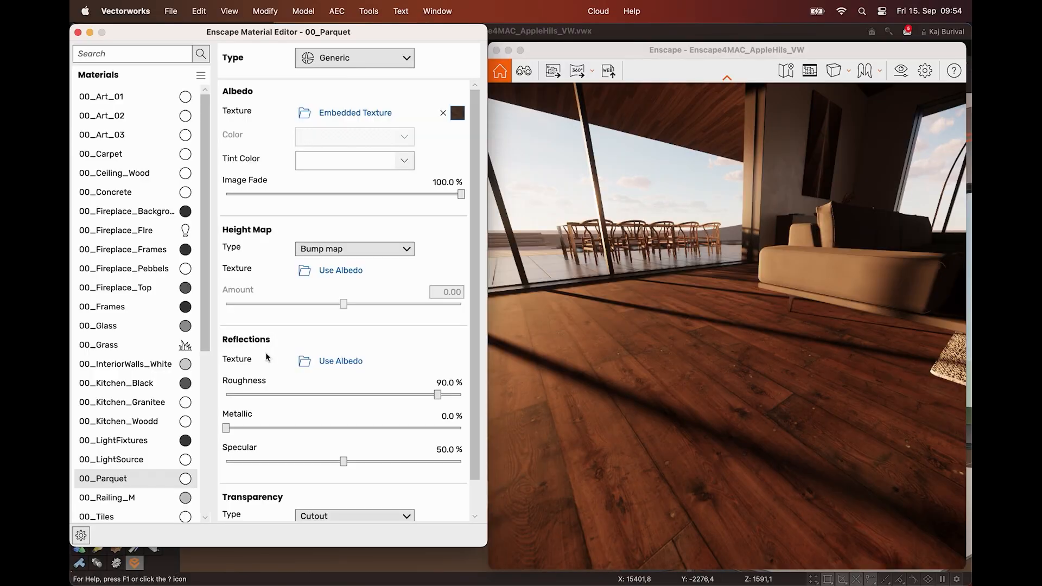
Load Planks037A_2K-JPG_Displacement.jpg from Downloads as the bump map texture of 00_Parquet
mouse_move(309, 276)
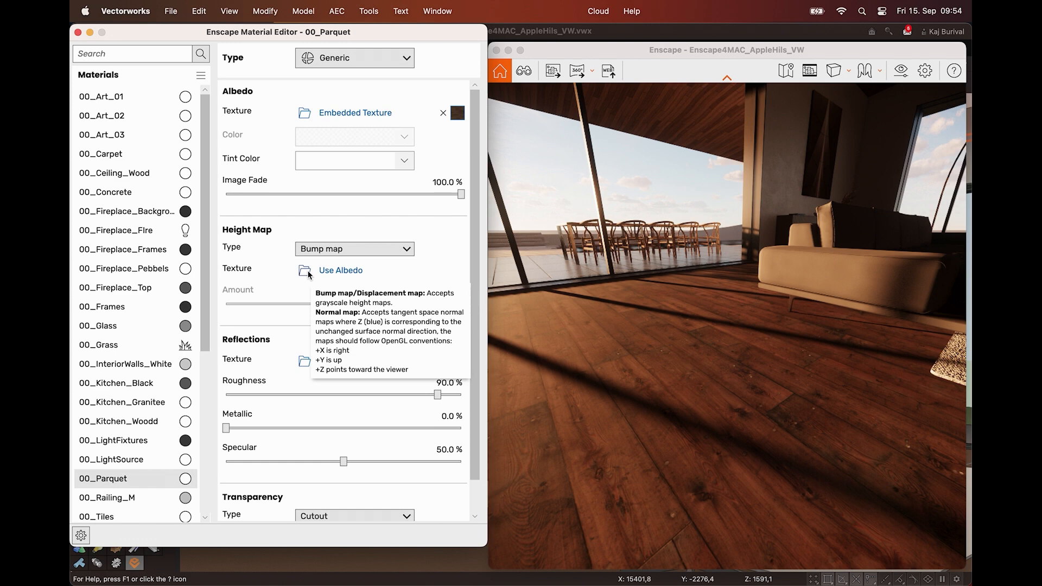
click(306, 271)
scroll(269, 291, down, 5)
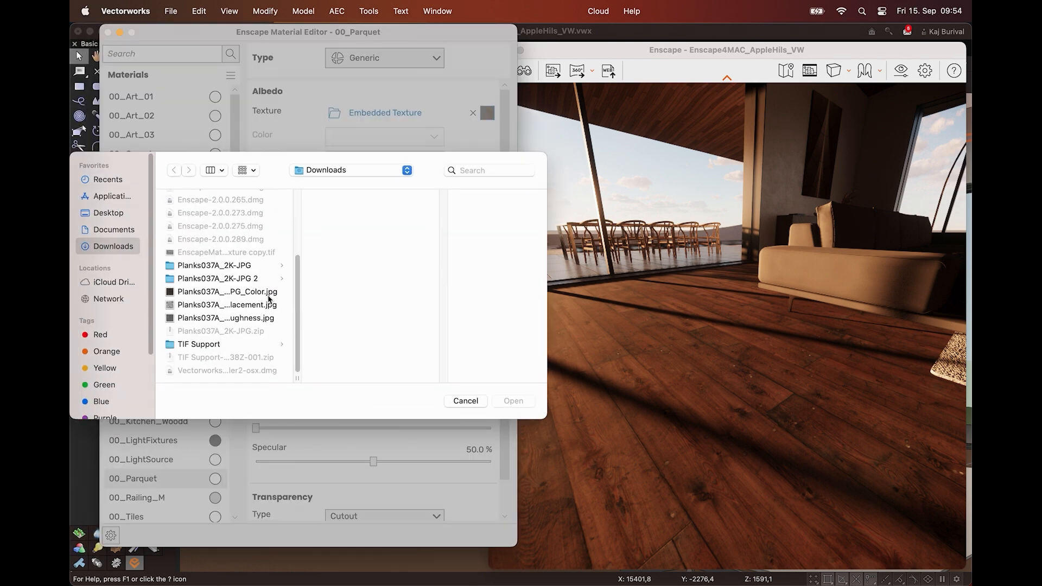
click(267, 305)
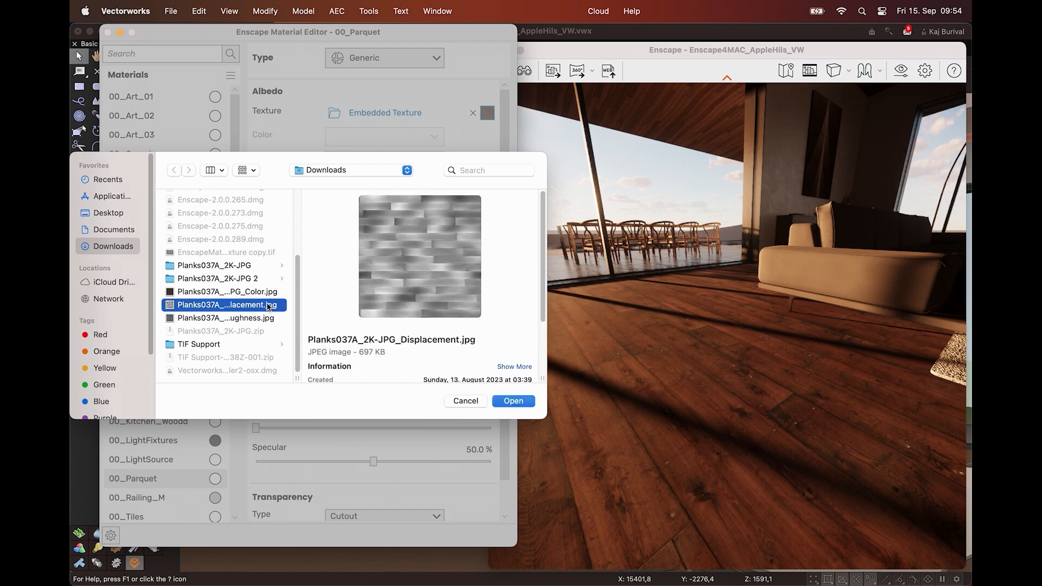
click(500, 401)
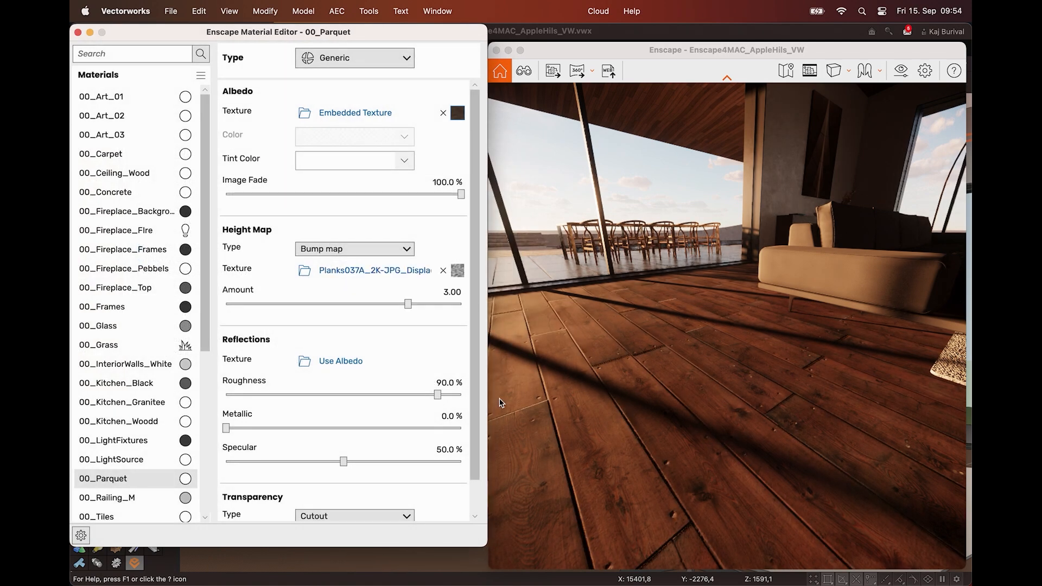
Turn the Enscape view toward the sunlit windows and set the parquet's roughness to 39.6% and bump amount to 2.52
click(655, 417)
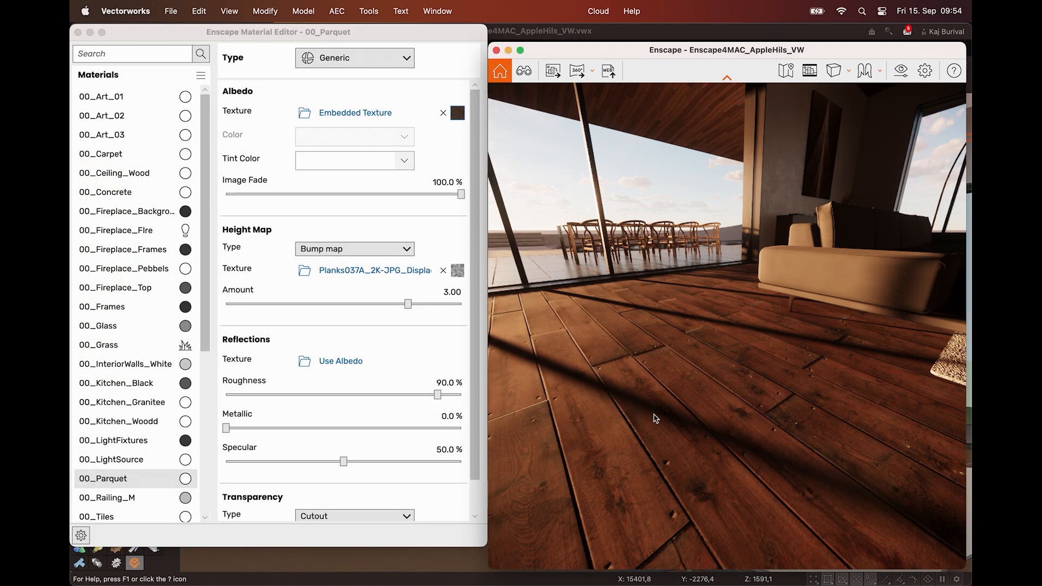
shift+right_drag(665, 415, 578, 408)
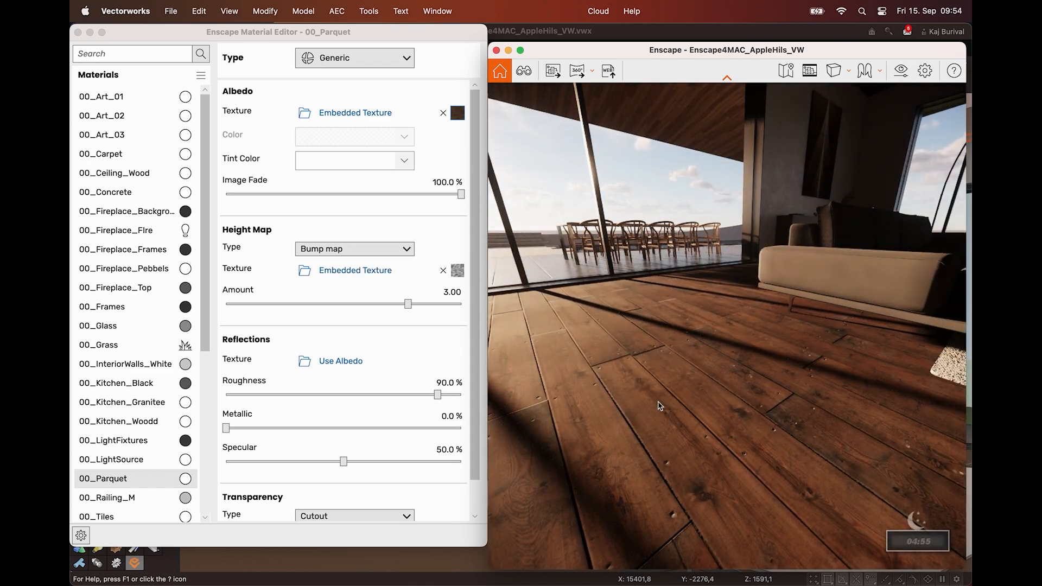
drag(437, 395, 320, 393)
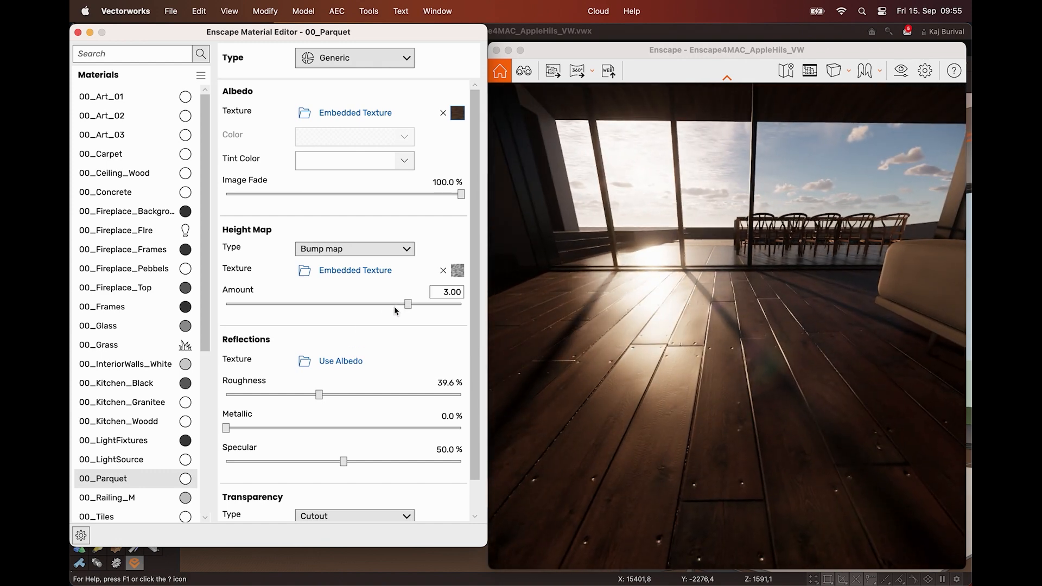
mouse_move(407, 306)
mouse_down()
mouse_move(457, 307)
mouse_move(393, 310)
mouse_up()
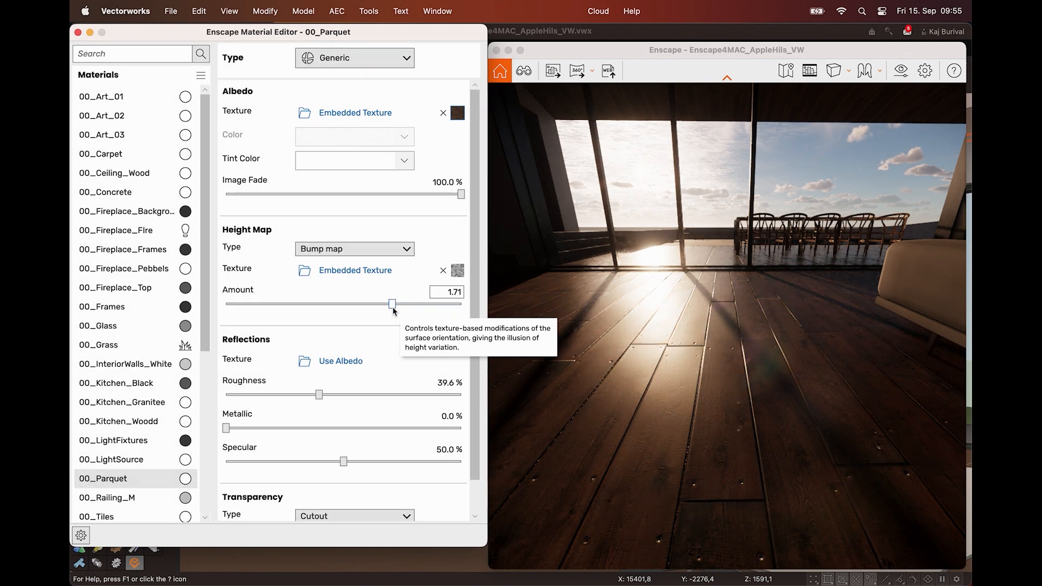
drag(393, 307, 405, 302)
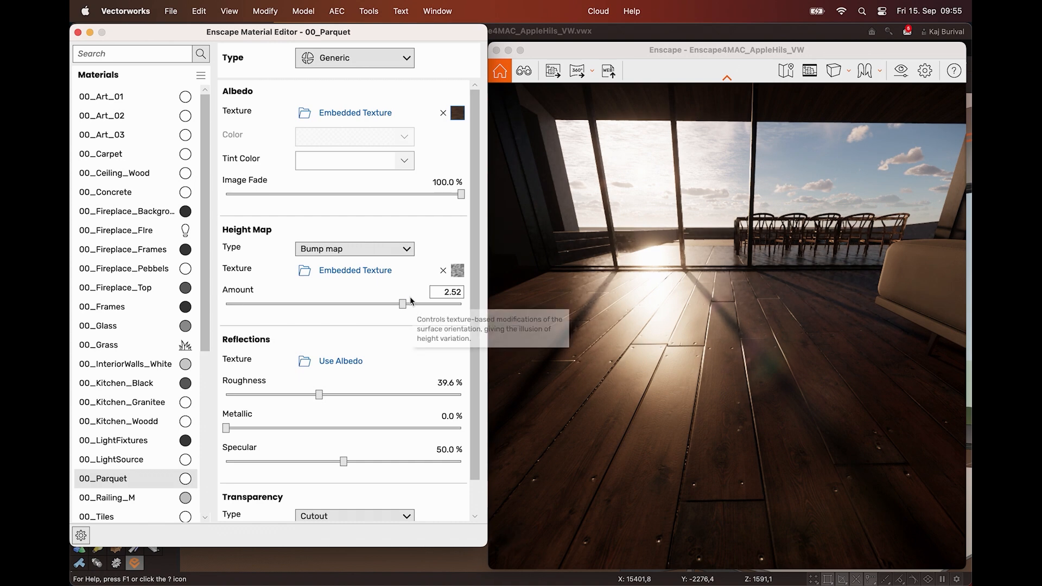
Try a bump amount of 8.78, then switch the parquet's height map to Displacement map with an amount of 0.29
drag(448, 321, 455, 320)
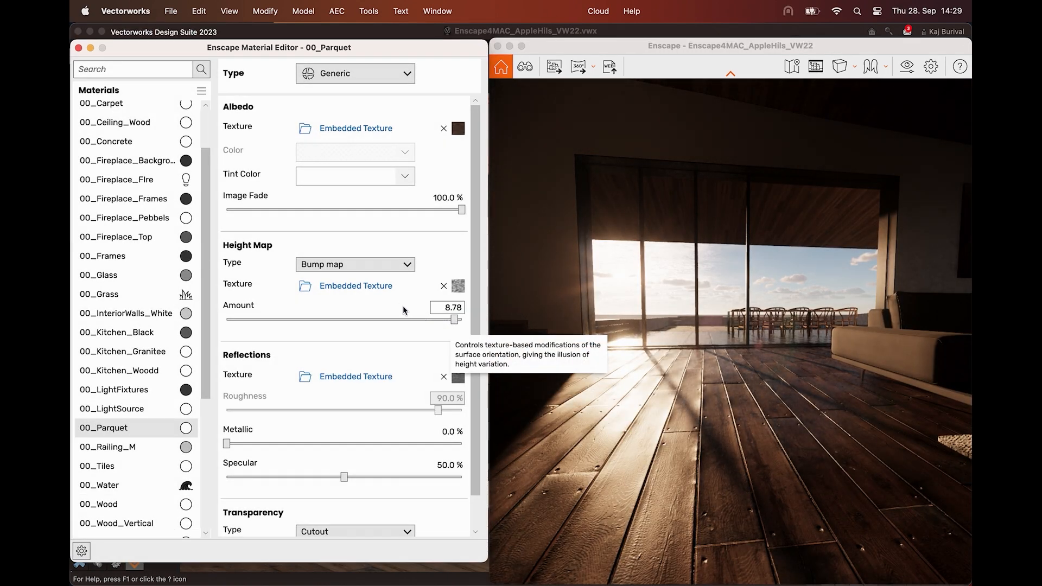
click(389, 265)
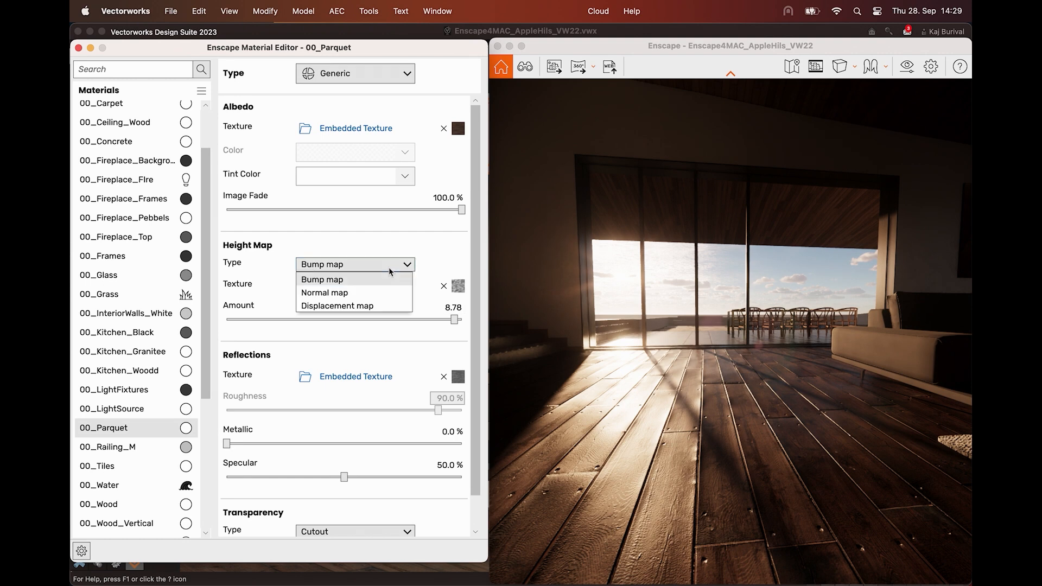
click(365, 307)
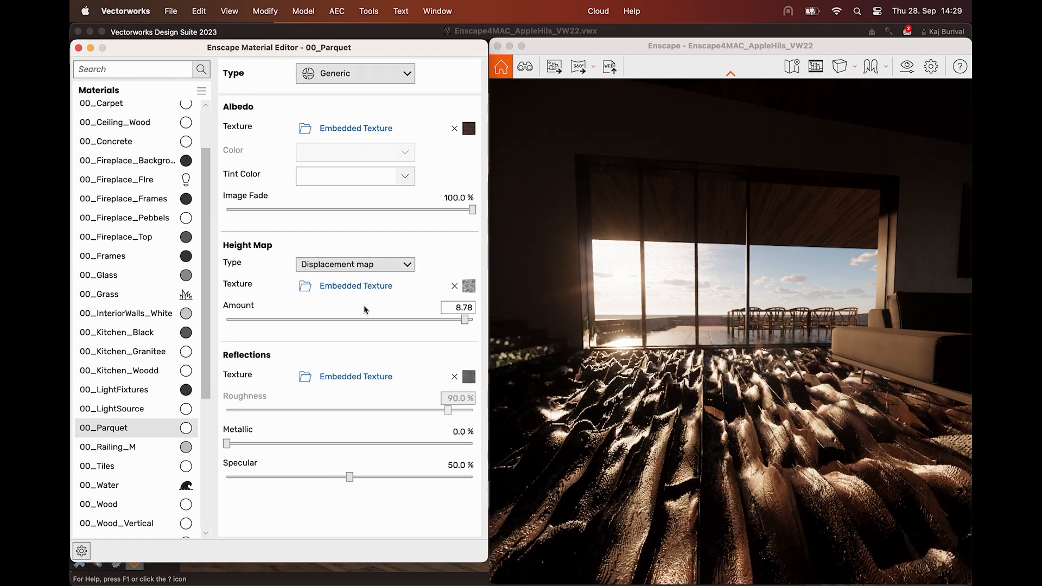
drag(466, 323, 371, 319)
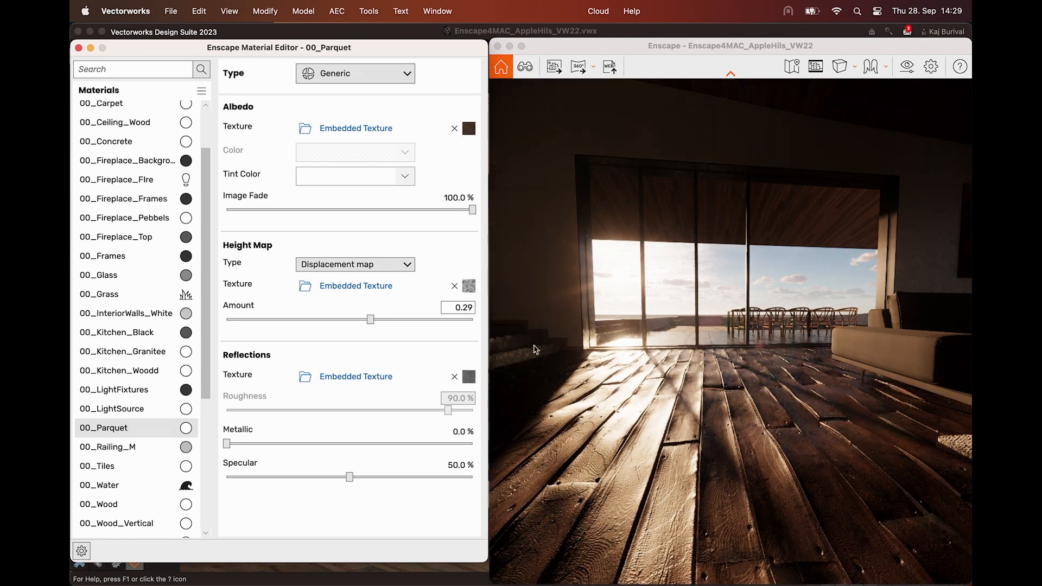
right_drag(753, 423, 691, 389)
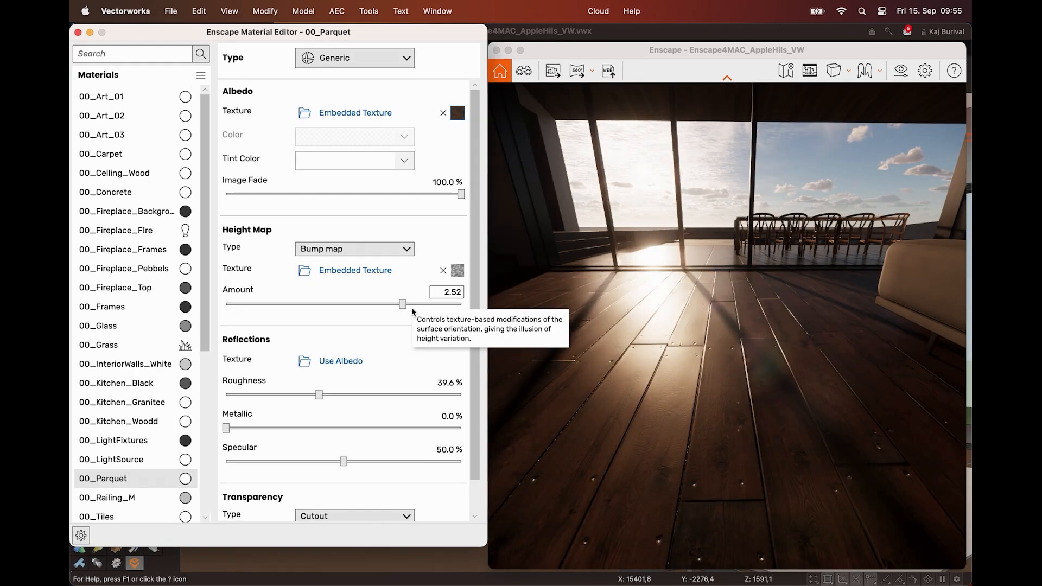
Set the albedo image fade of 00_Parquet to 0% and its bump map amount to 0
drag(462, 195, 227, 194)
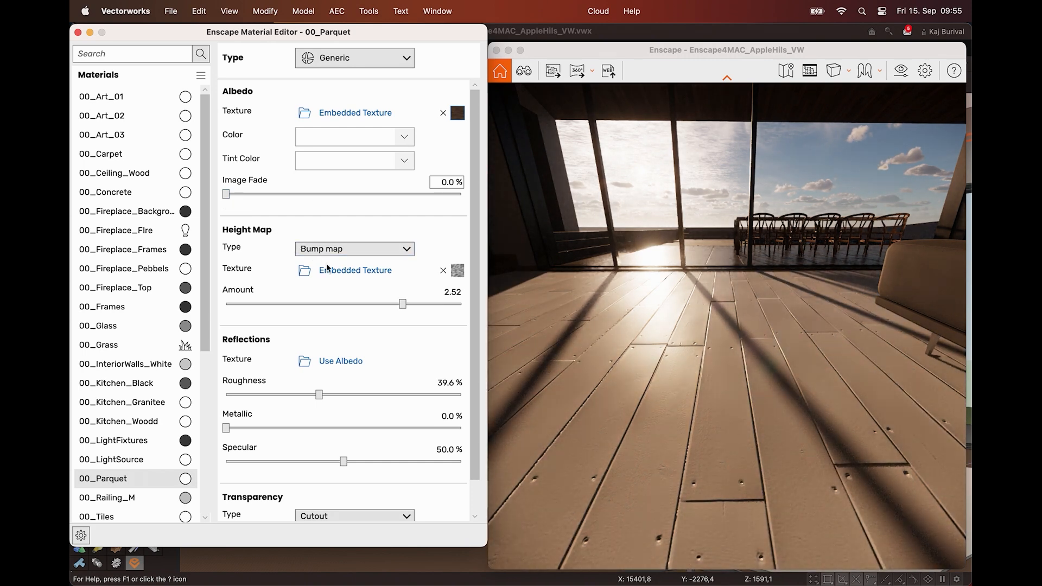
drag(399, 301, 346, 308)
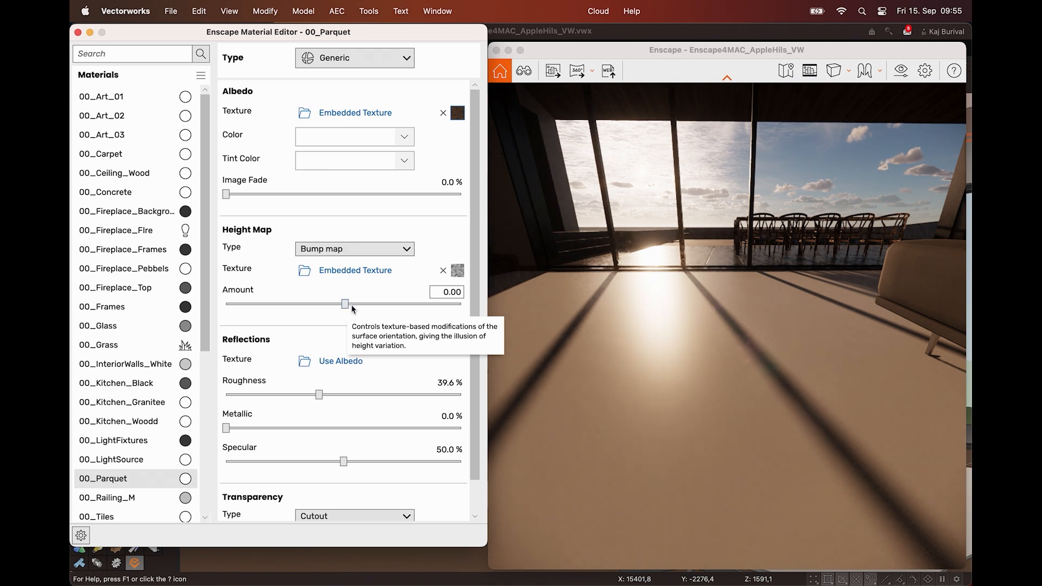
Load Planks037A_2K-JPG_Roughness.jpg from Downloads as the reflections texture of 00_Parquet and view the floor's reflections at a low angle
click(305, 362)
scroll(262, 322, down, 5)
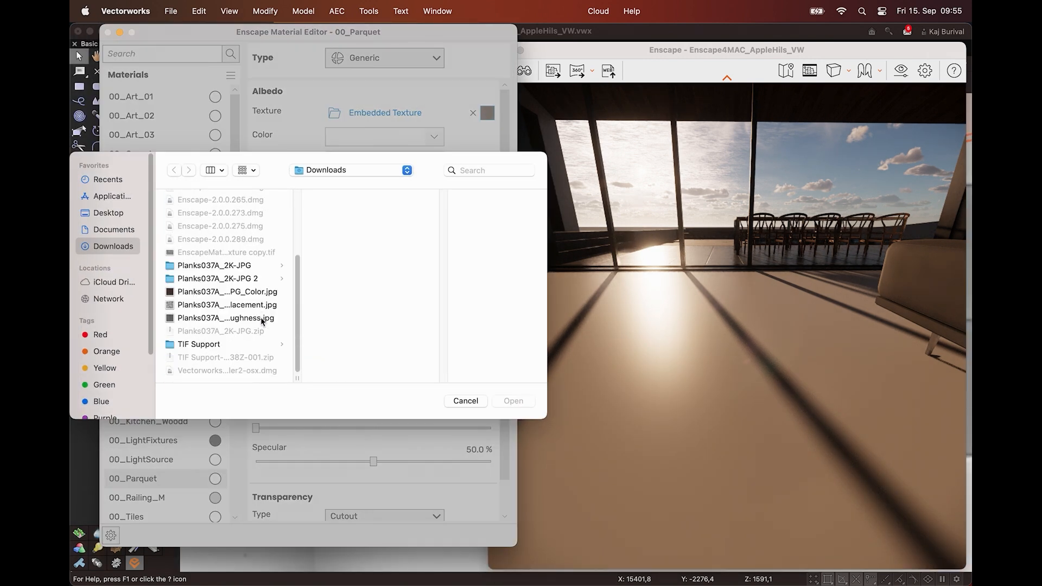
click(262, 318)
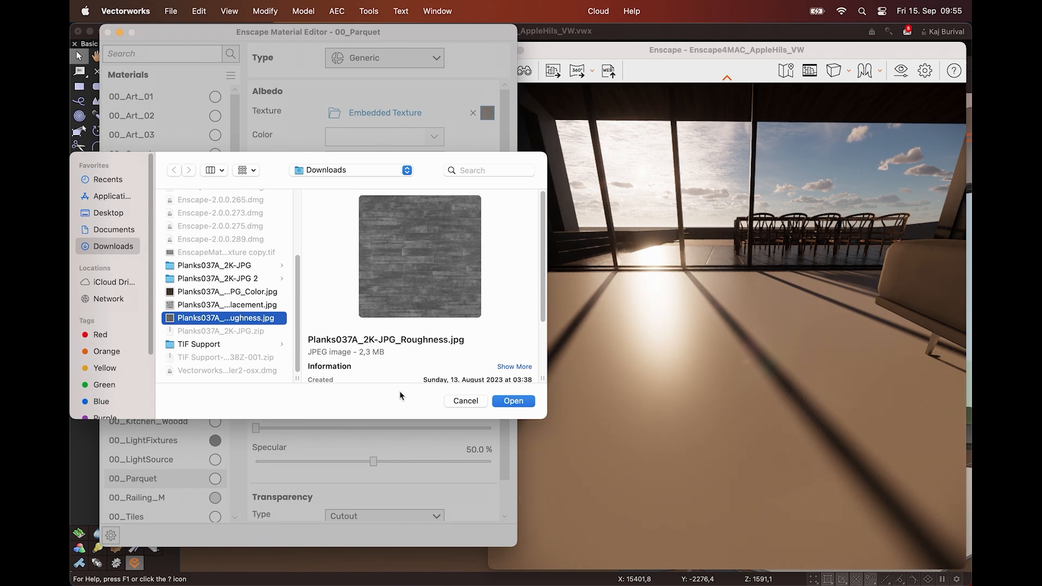
click(513, 401)
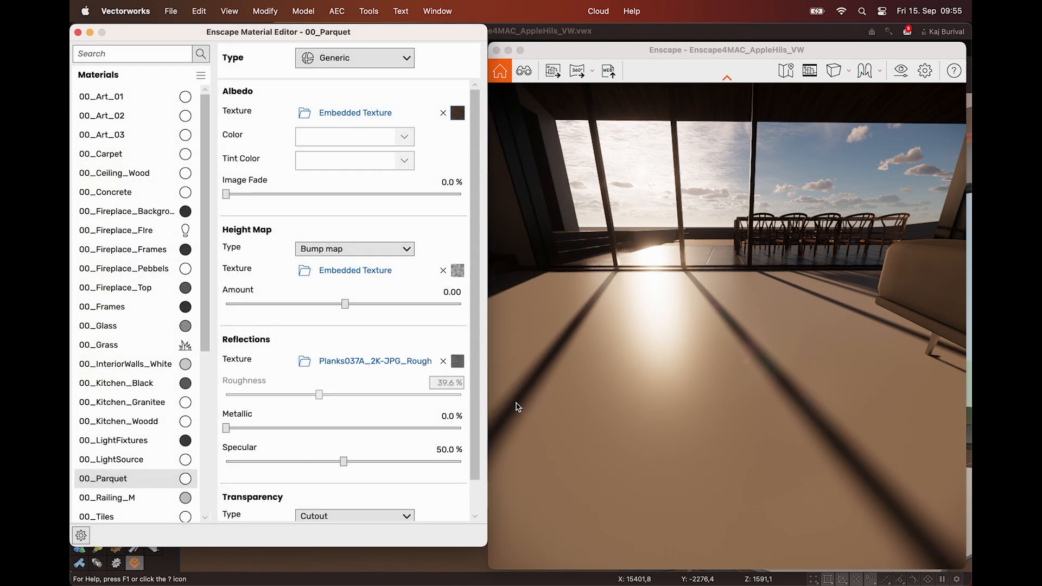
drag(645, 401, 683, 213)
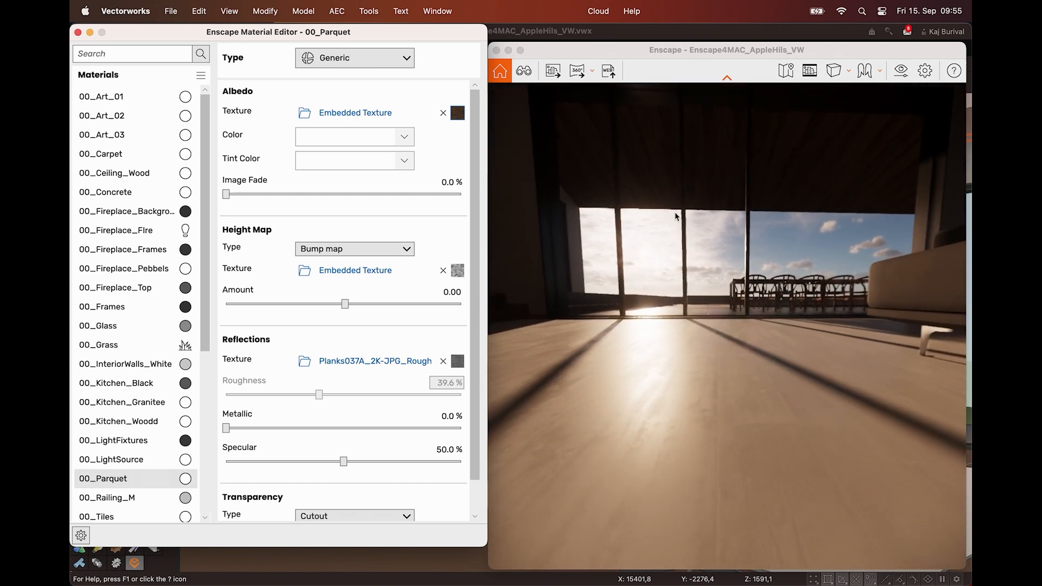
Set the bump map amount of 00_Parquet to 4.36 and its albedo image fade to 100%
drag(345, 305, 421, 304)
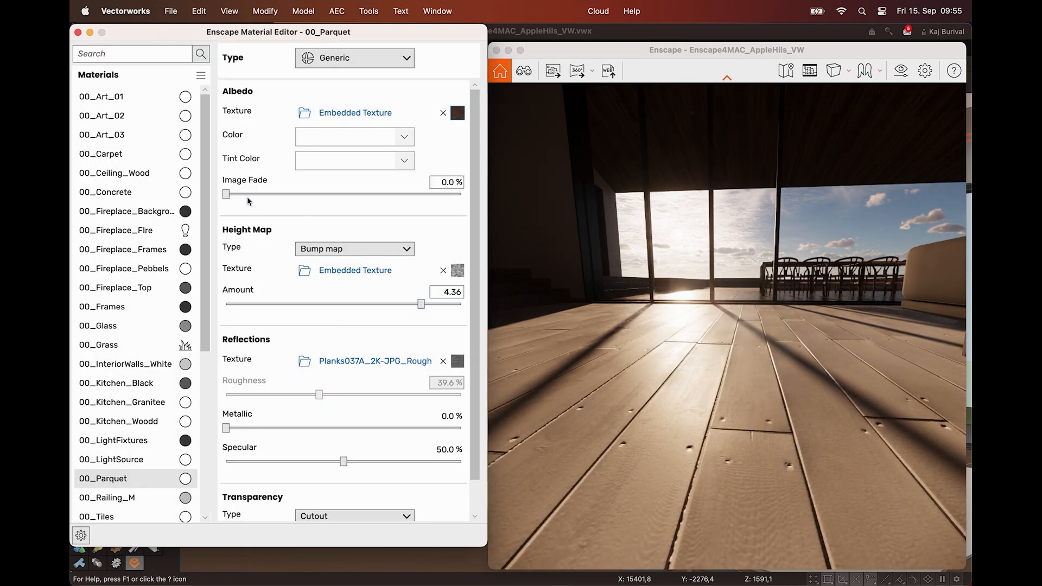
drag(226, 194, 483, 195)
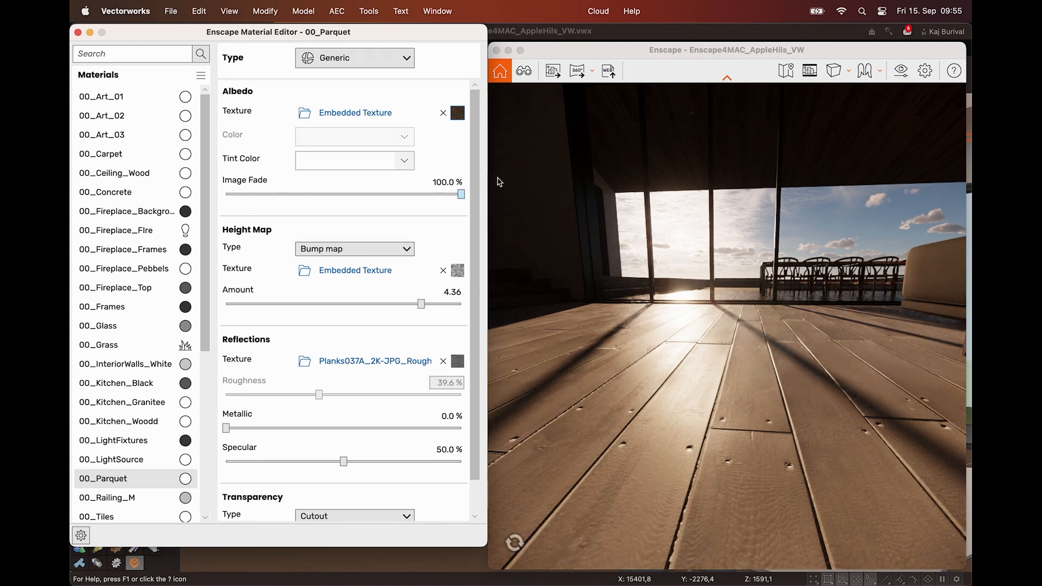
right_drag(751, 359, 754, 387)
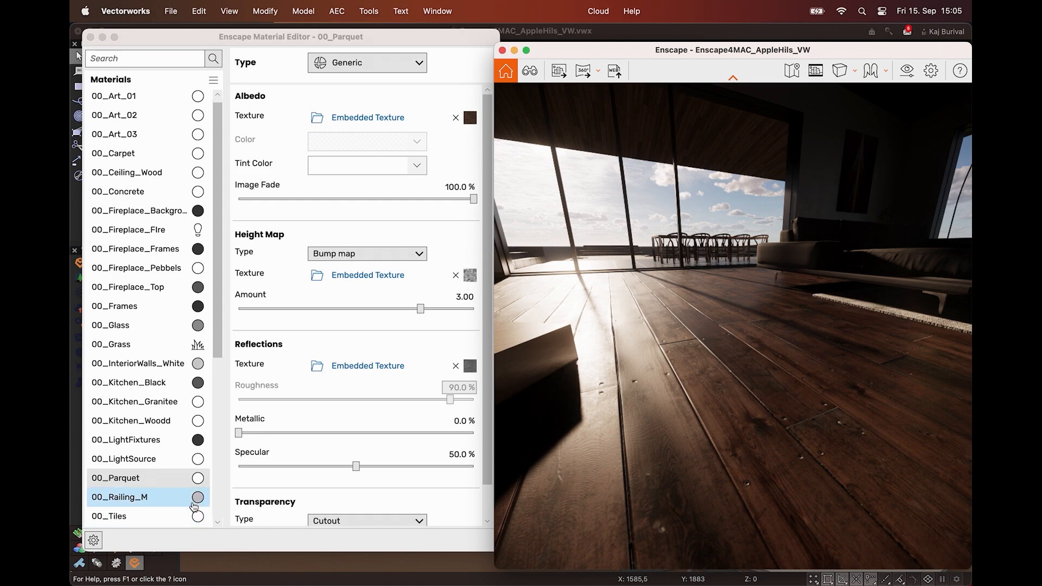
Export 00_Parquet as a material package named Wood_Planks to the Desktop
click(197, 480)
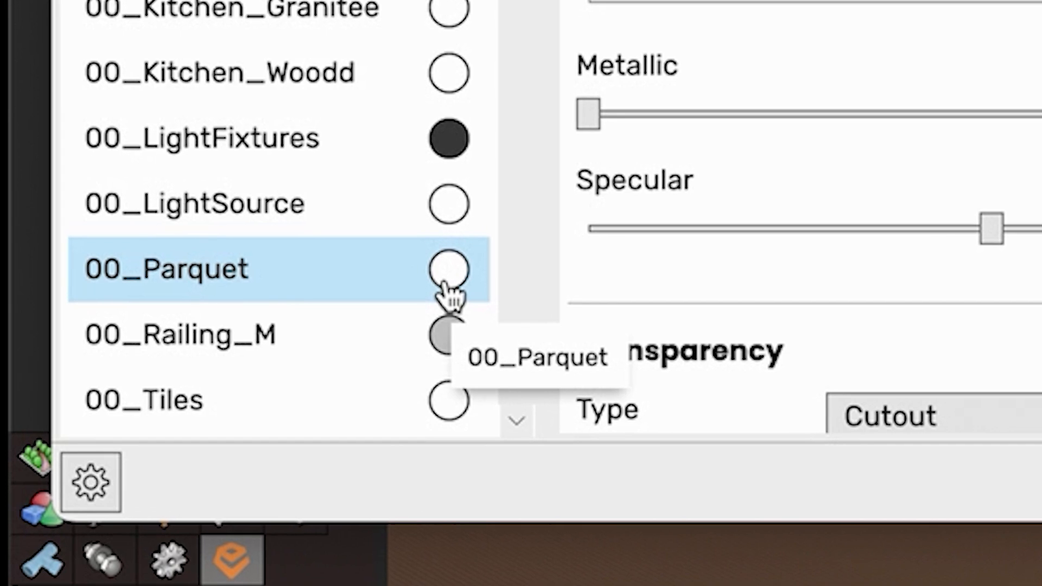
right_click(445, 285)
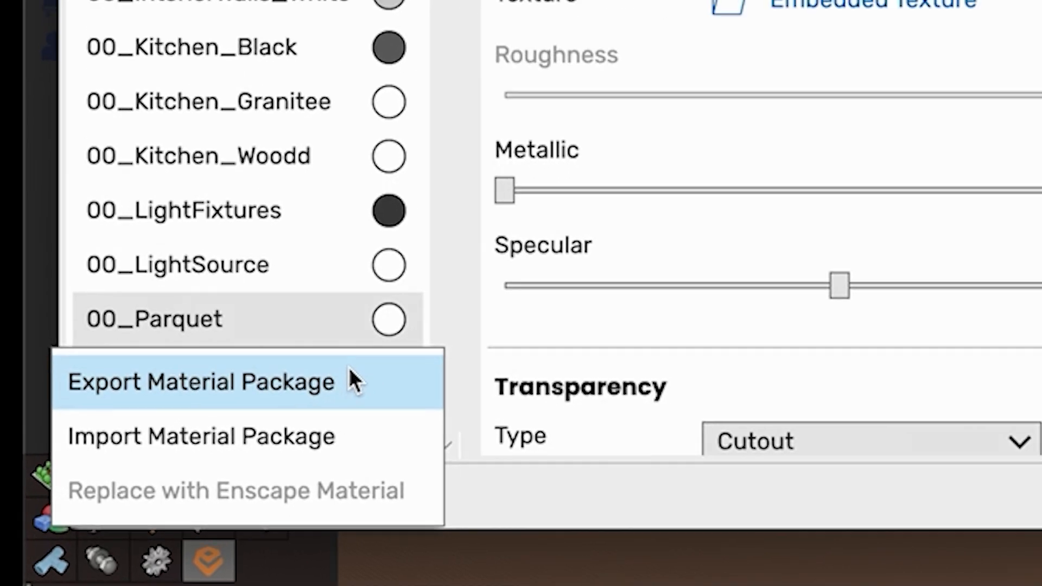
click(349, 368)
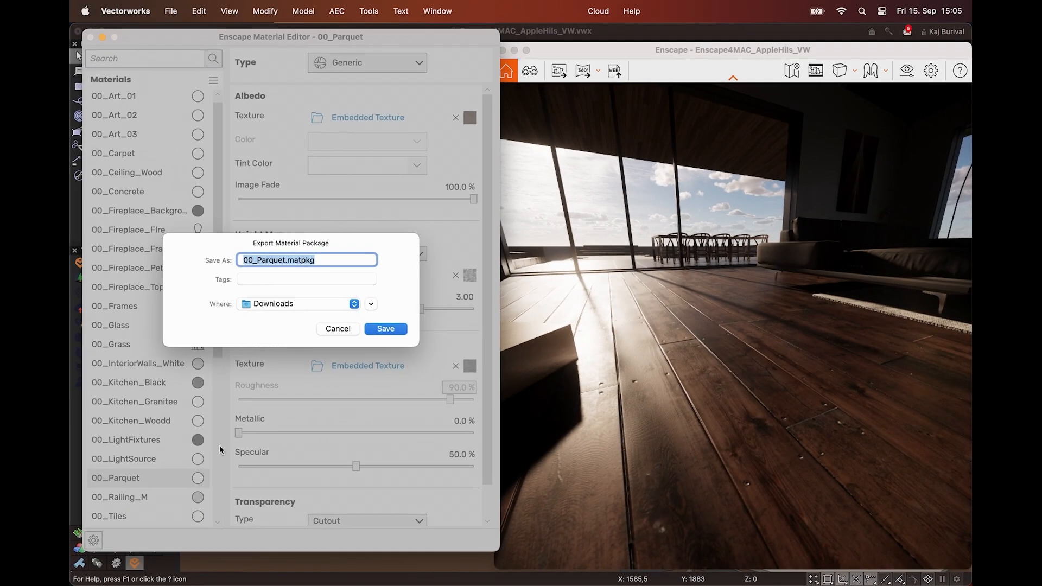
text(Wood_Plank)
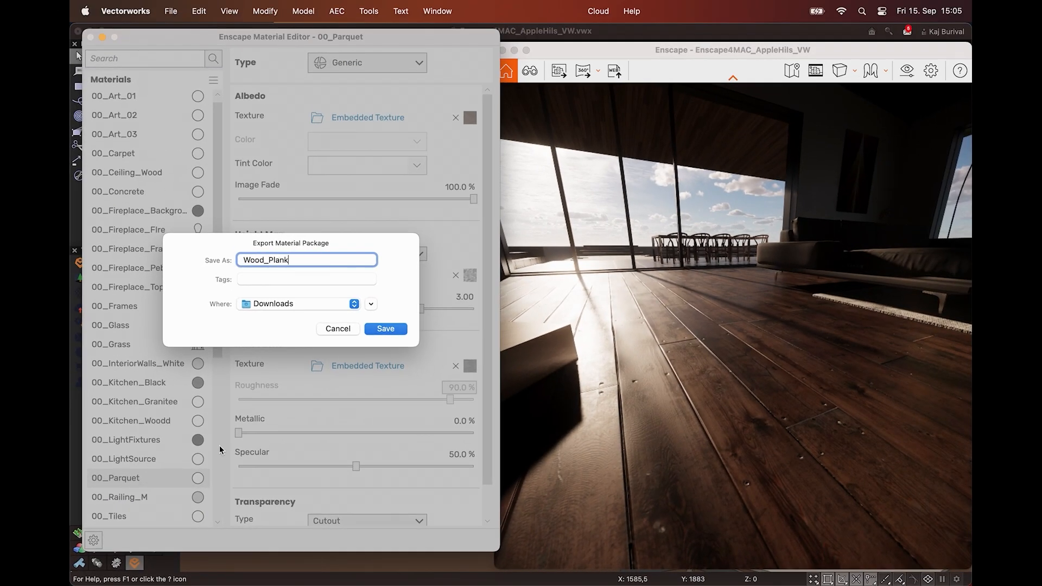
text(s)
click(298, 303)
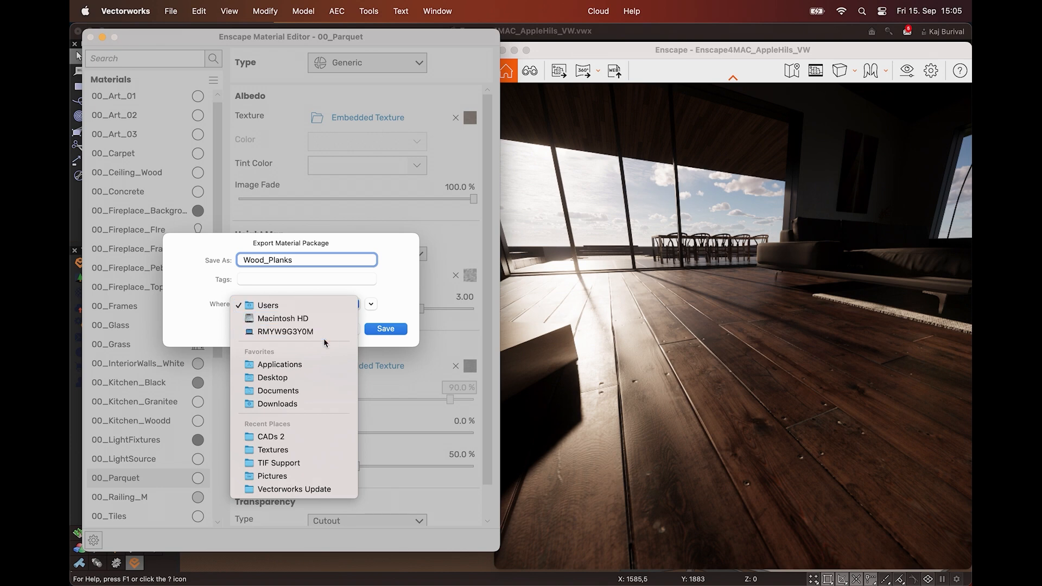
click(279, 375)
click(384, 329)
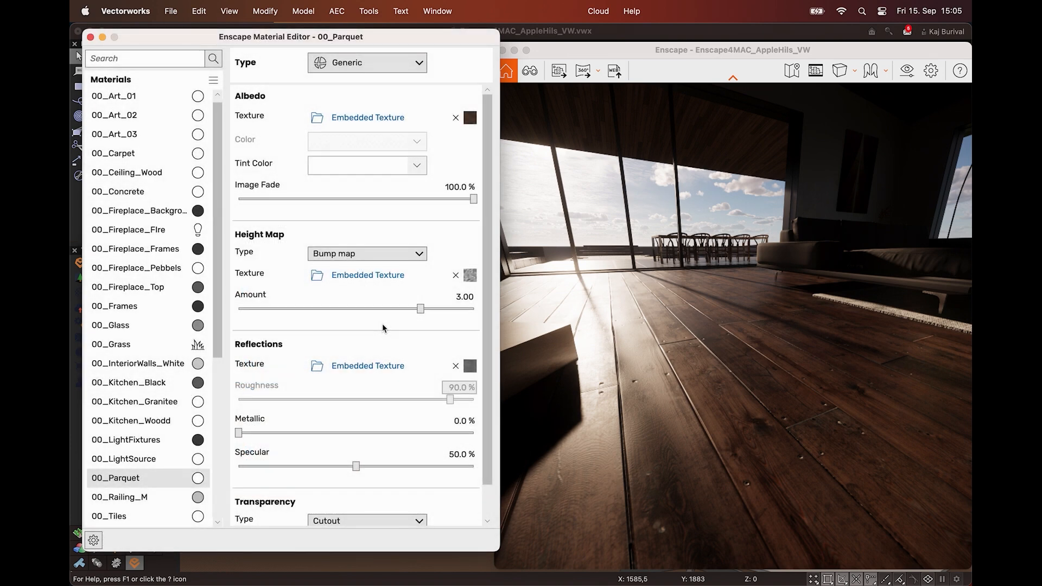
Import the Stonewall.matpkg material package from Downloads onto 00_Parquet
right_click(199, 480)
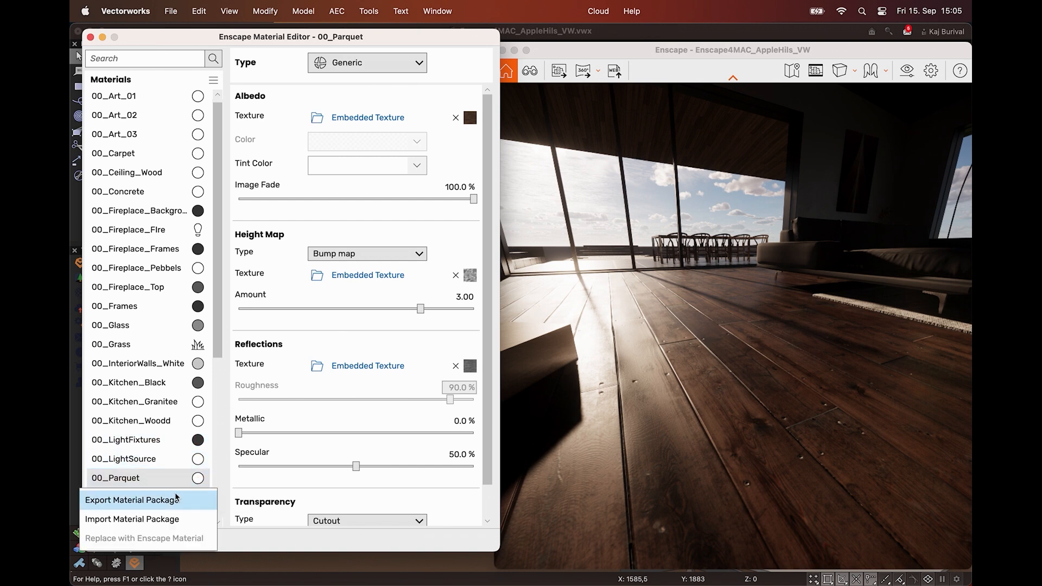
click(158, 519)
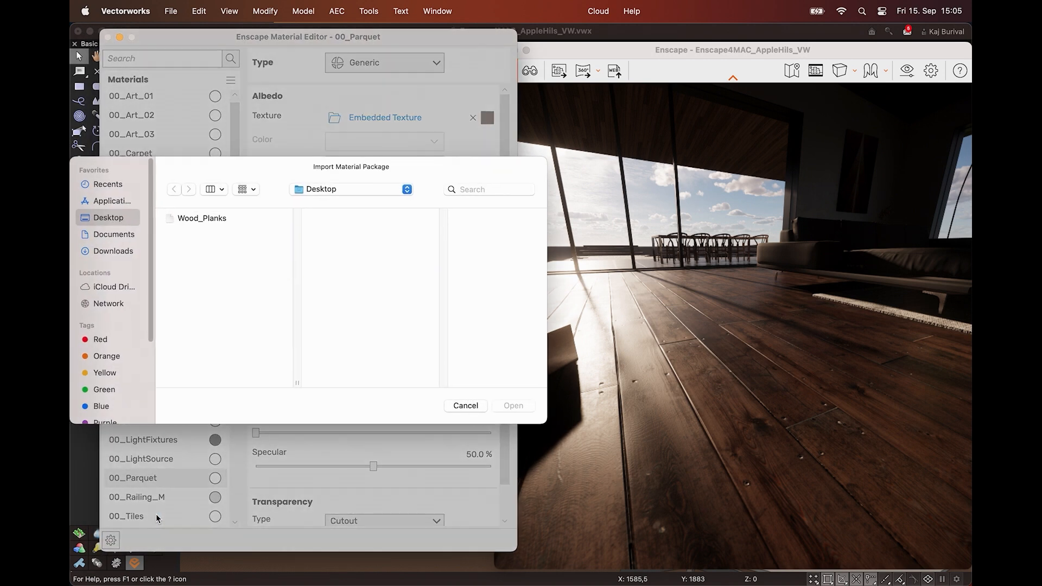
click(113, 251)
click(229, 284)
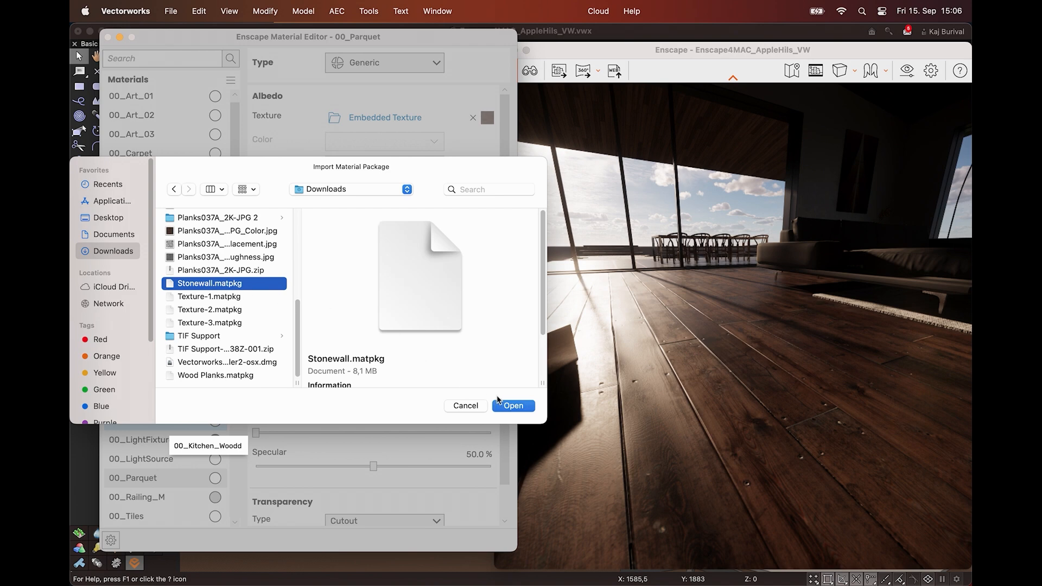
click(504, 407)
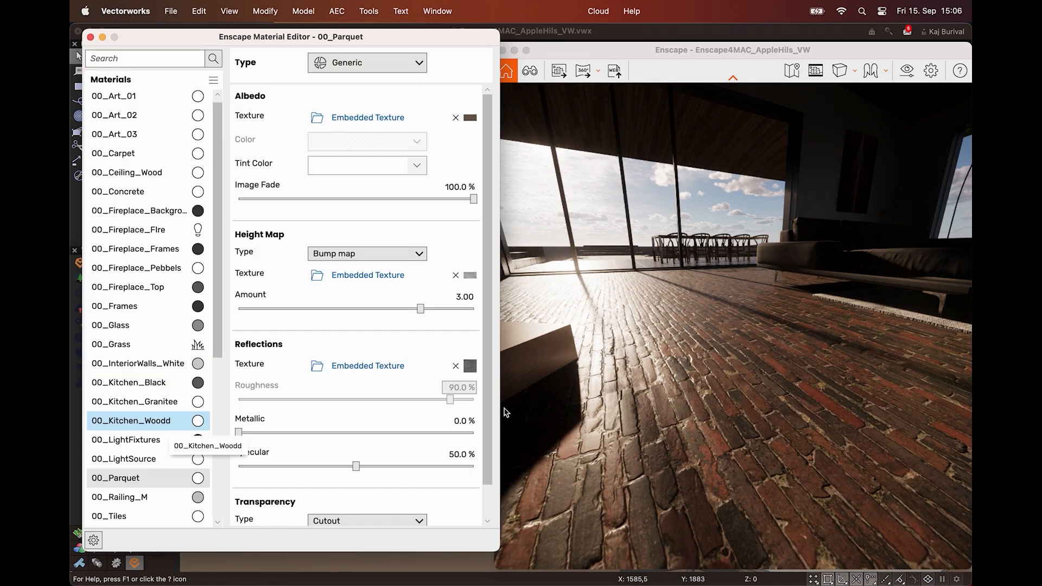
Batch import Stonewall, Texture-1, Texture-2 and Texture-3 .matpkg files from Downloads, keeping both versions of the already existing Texture-1 material
click(214, 81)
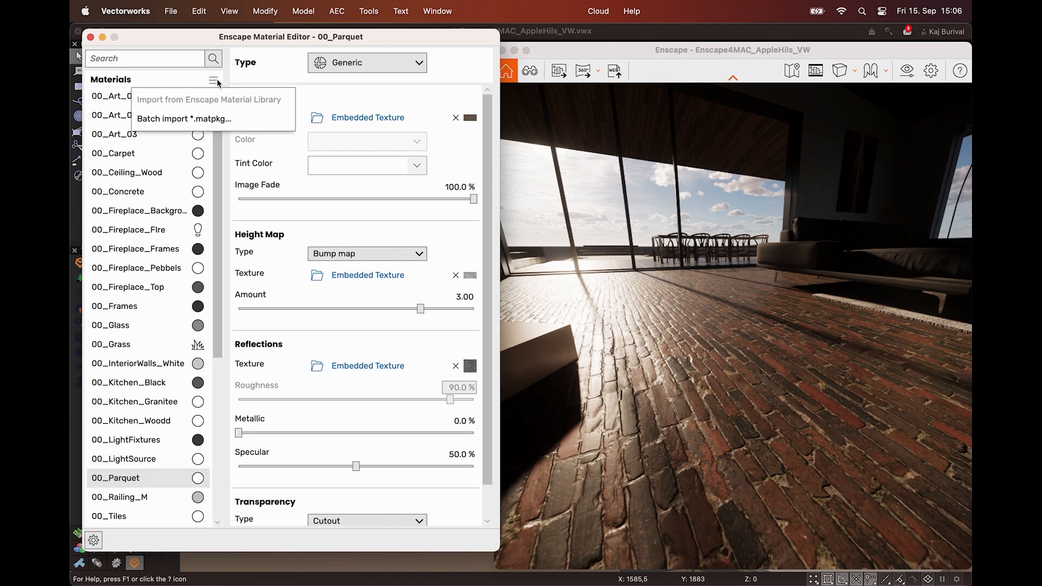
click(221, 123)
scroll(226, 229, down, 10)
scroll(226, 229, down, 2)
click(213, 326)
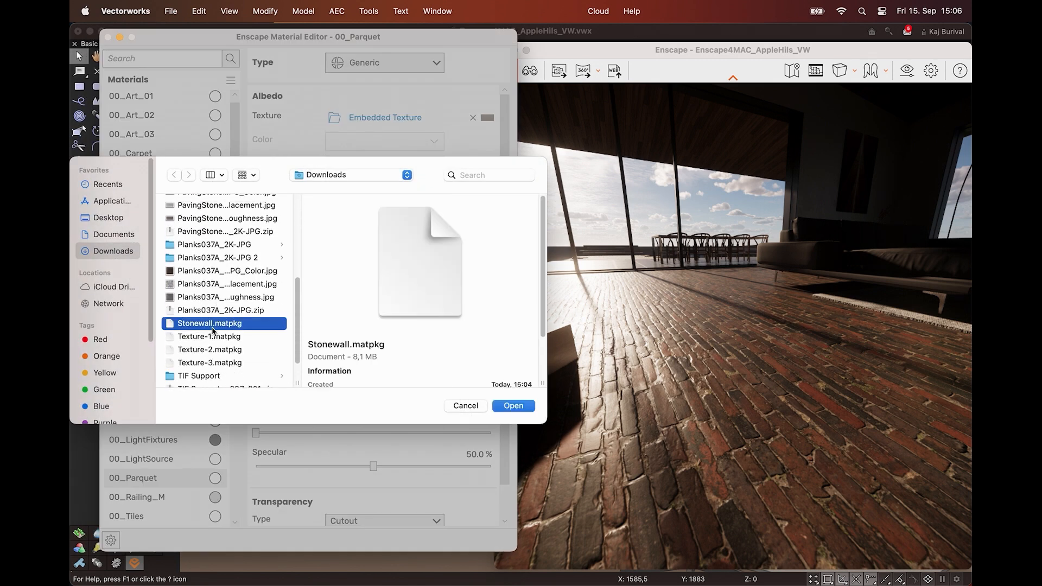
shift+click(219, 363)
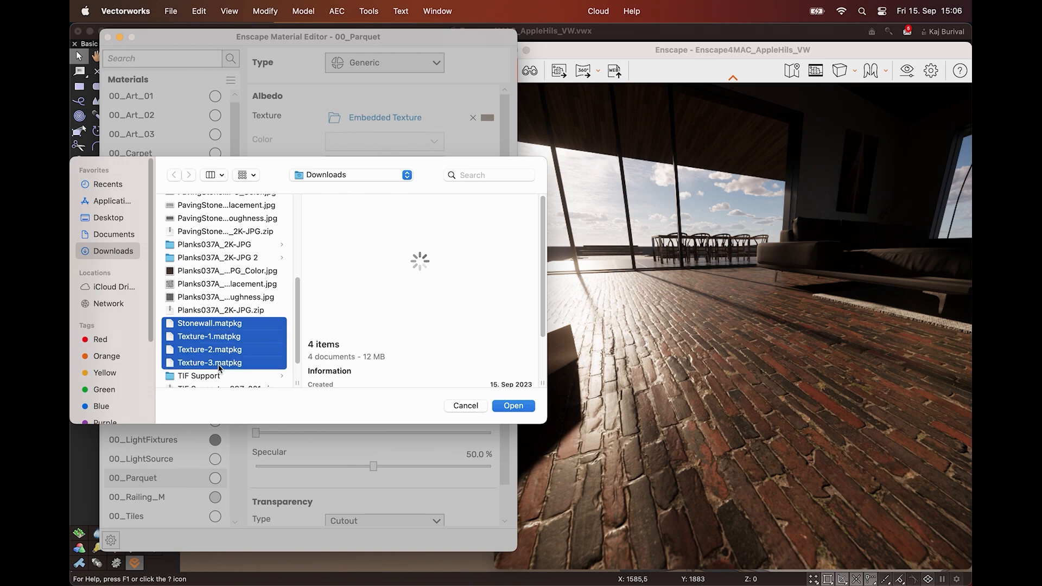
click(510, 406)
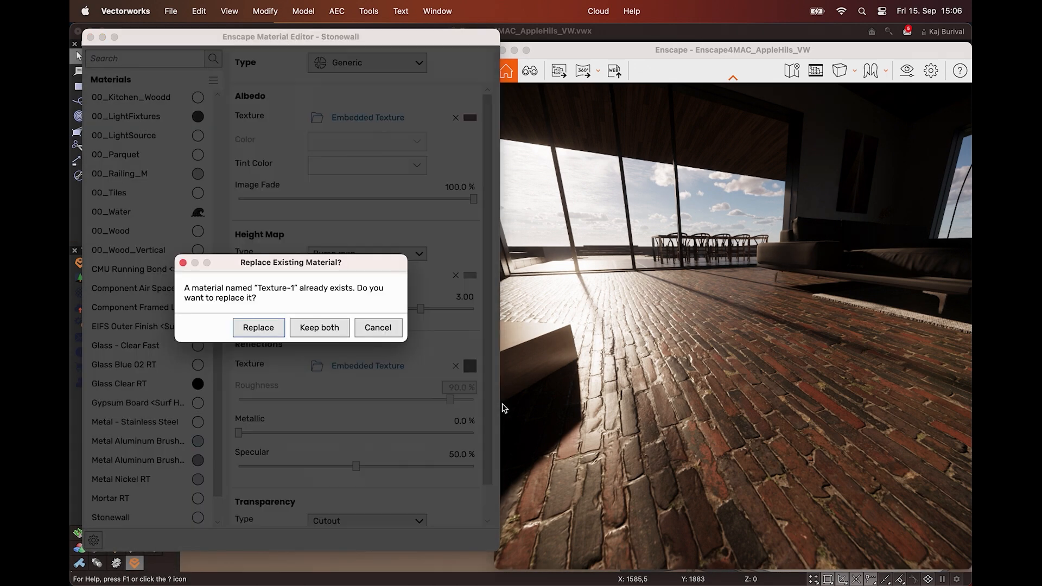
click(319, 328)
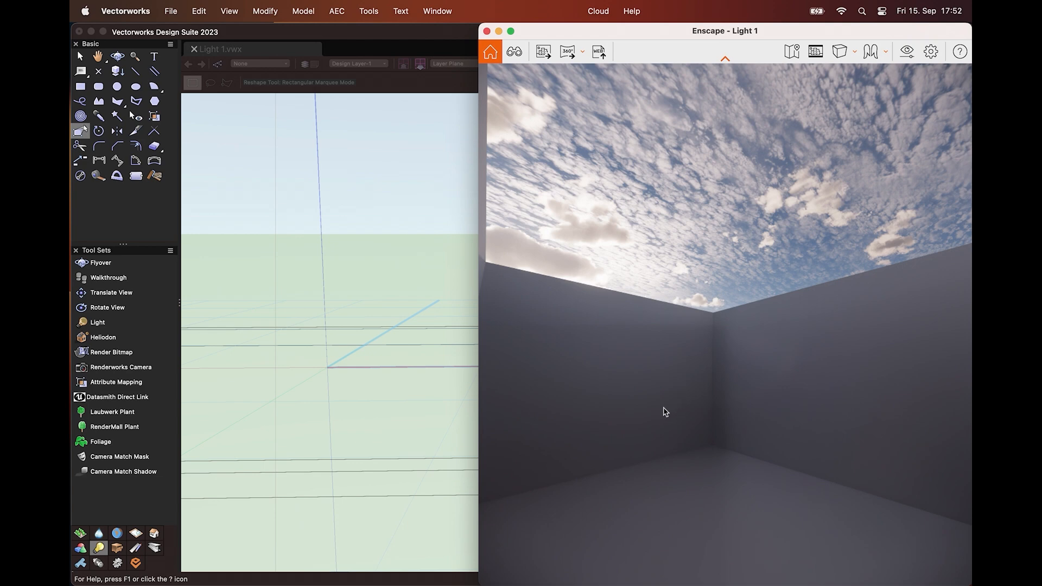
Turn the Light 1 scene to night and place a 100% brightness spot light at the room's origin, aimed horizontally at a wall
mouse_move(663, 408)
shift+right_down()
mouse_move(770, 408)
mouse_move(665, 408)
mouse_move(721, 409)
mouse_move(684, 408)
shift+right_up()
shift+right_drag(776, 418, 682, 419)
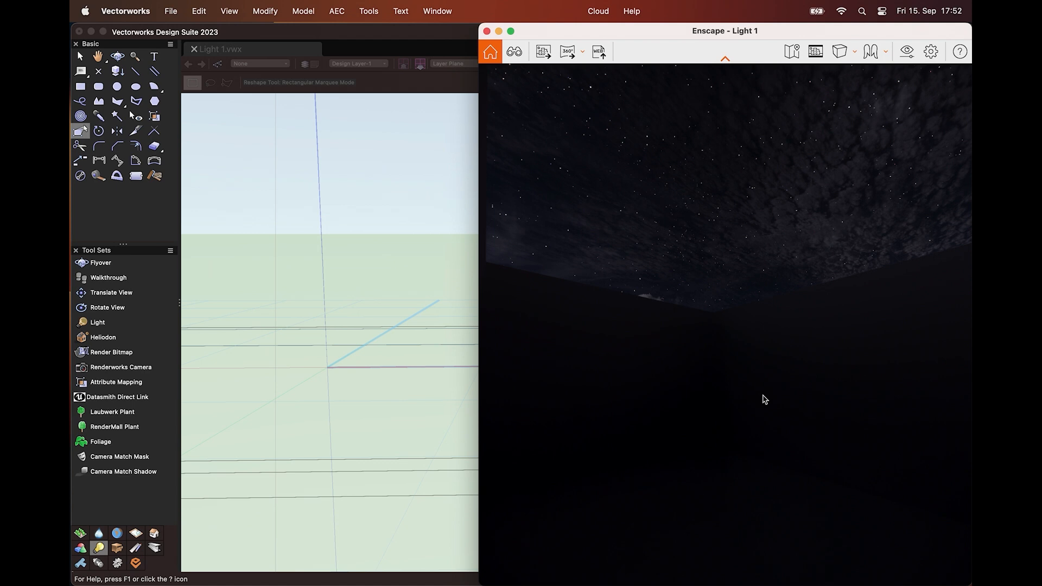
click(93, 324)
click(327, 367)
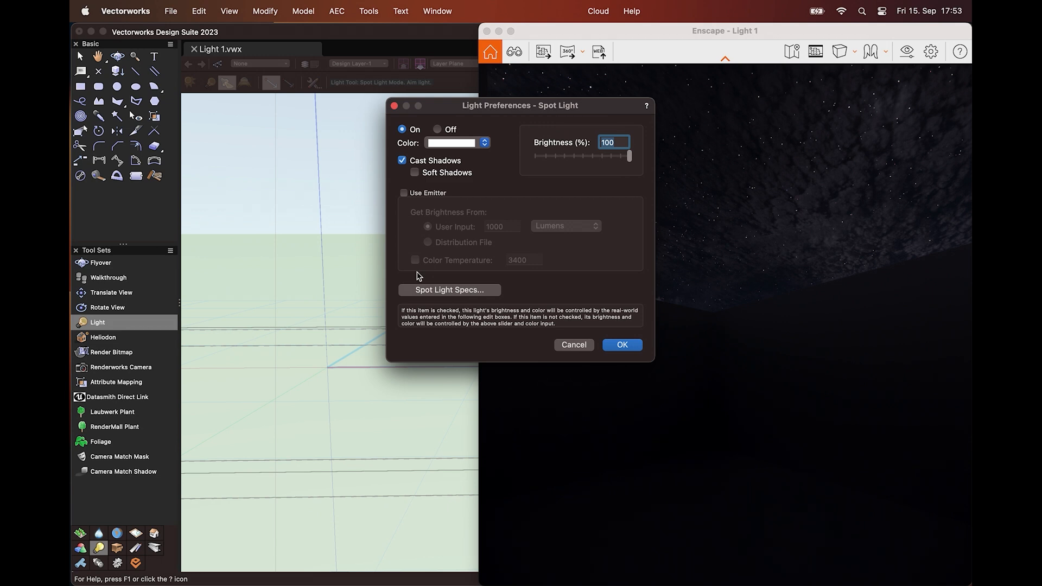
click(622, 344)
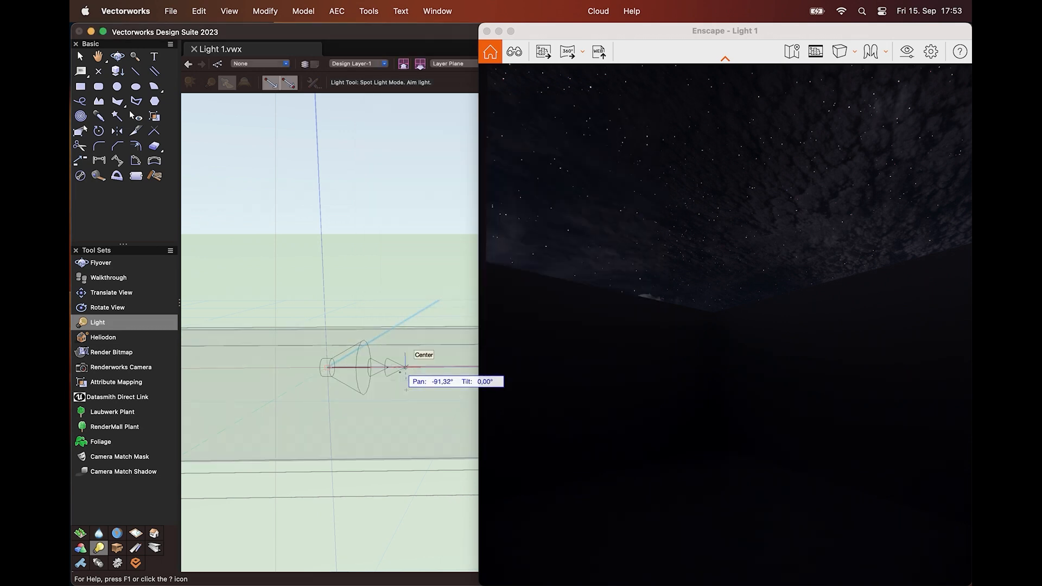
click(406, 390)
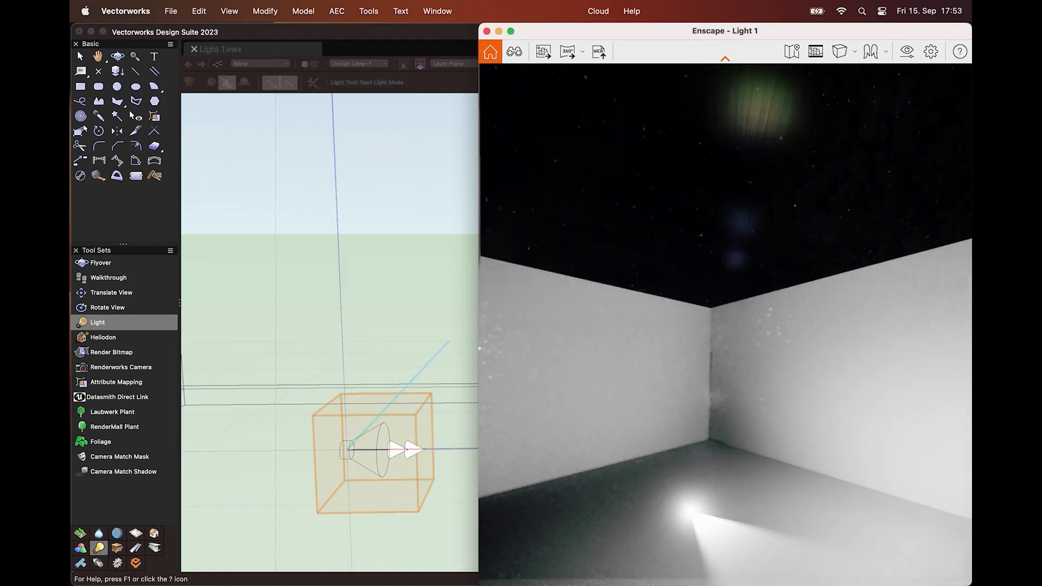
View the spot light's effect in the room and raise the light vertically to a height of about 779
drag(725, 325, 751, 388)
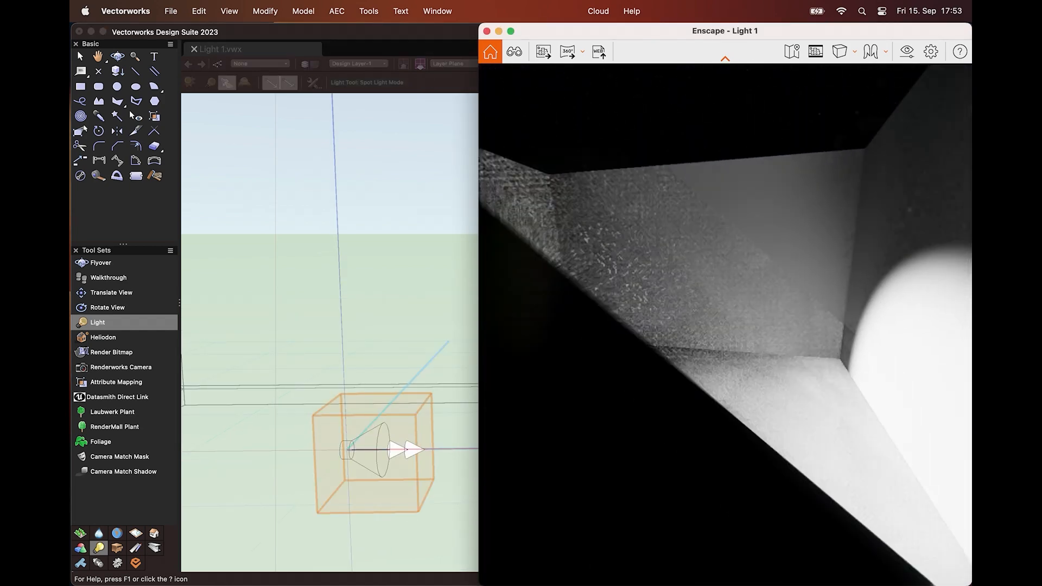
right_drag(489, 410, 565, 425)
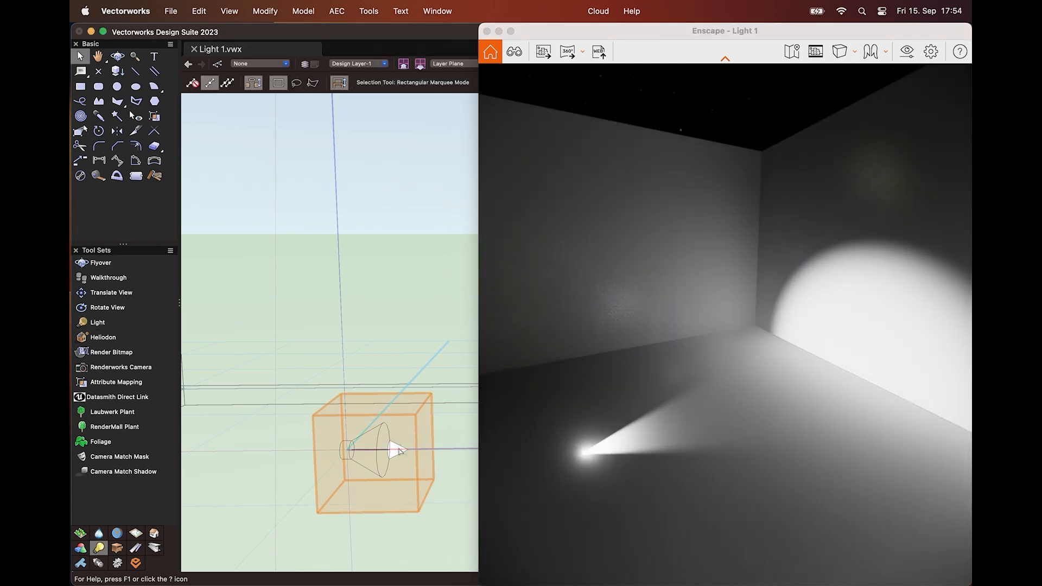
click(400, 451)
drag(348, 450, 350, 335)
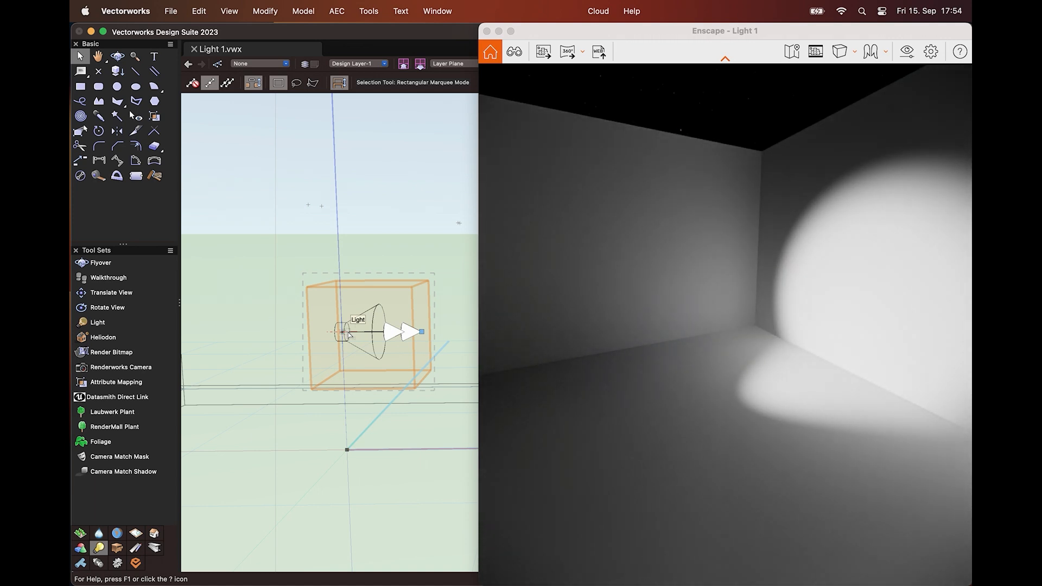
Change the render's time of day to about 17:06 and set the brightness of spot light Light-1 to 1000%
double_click(351, 339)
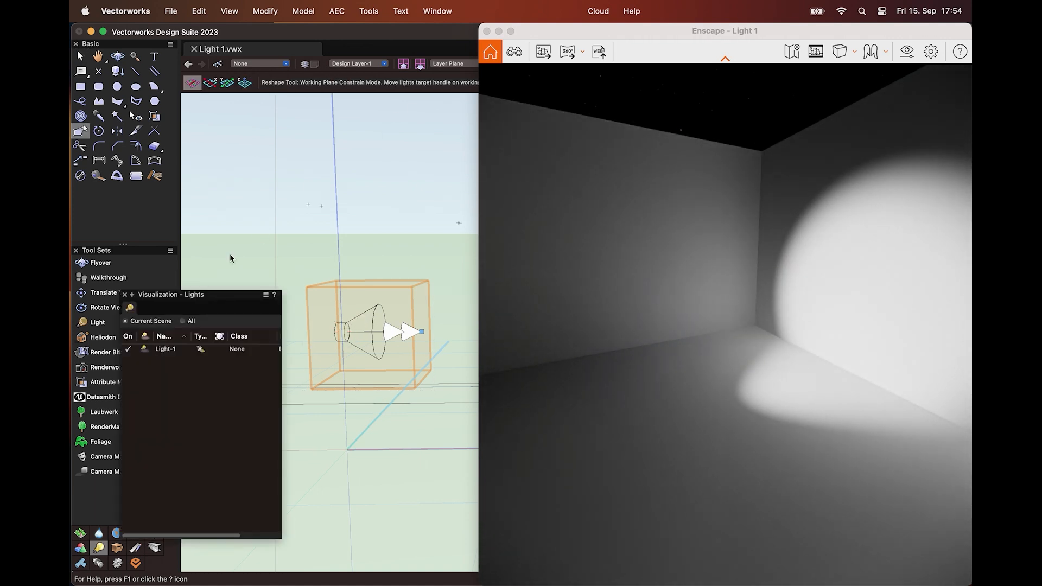
right_click(161, 356)
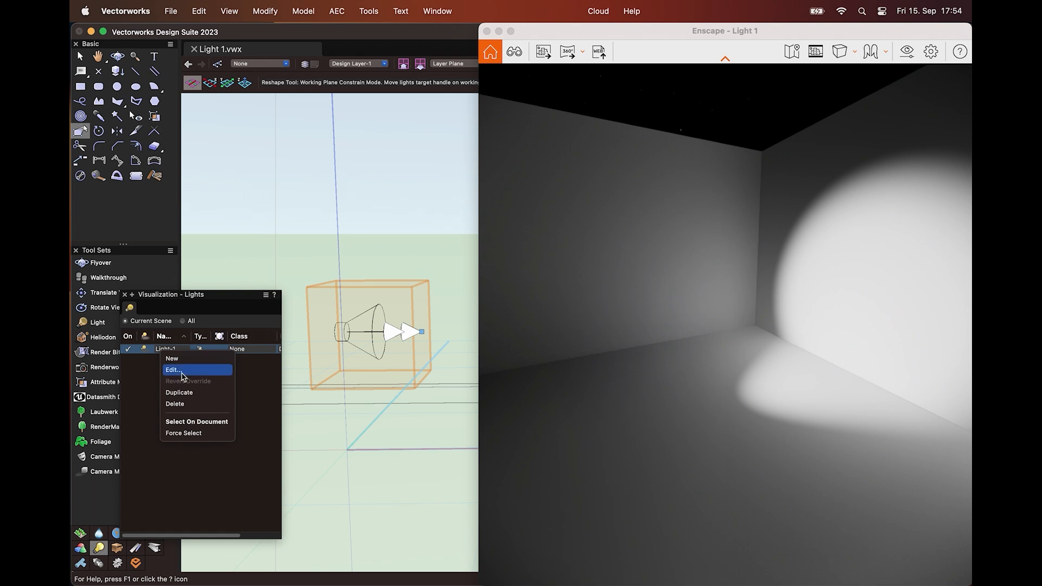
click(175, 369)
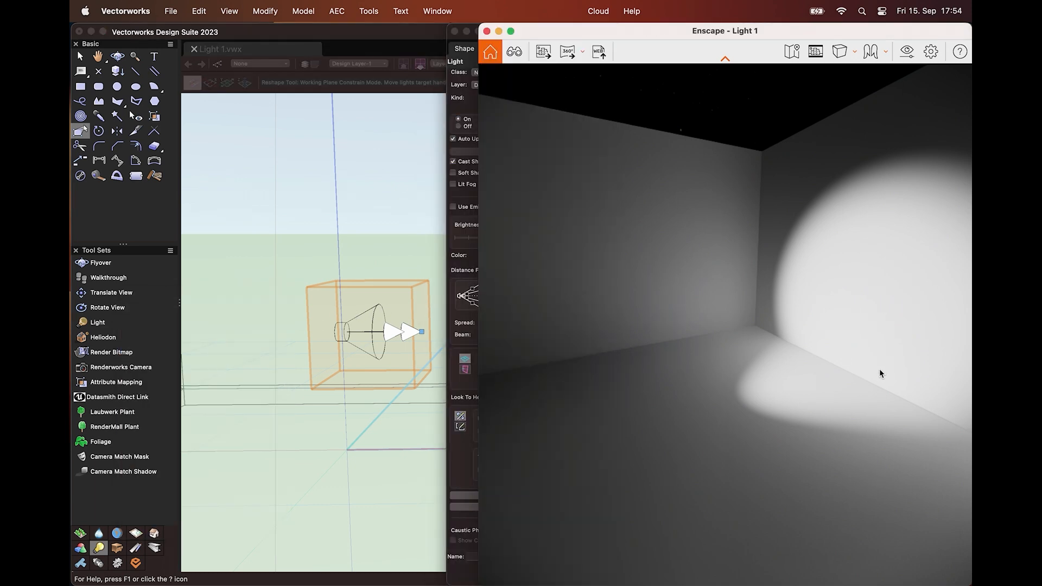
shift+right_drag(878, 373, 803, 373)
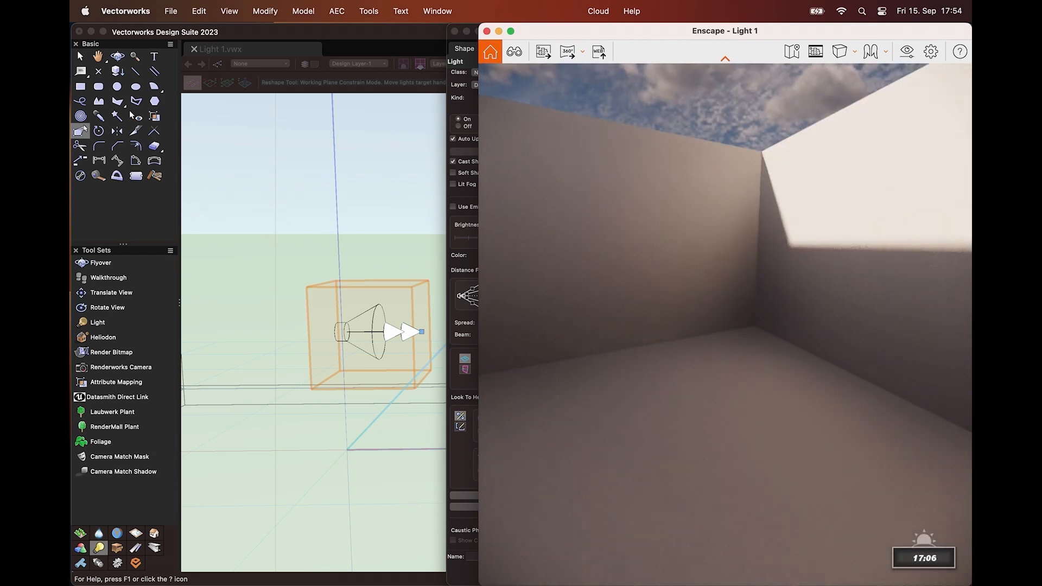
click(377, 41)
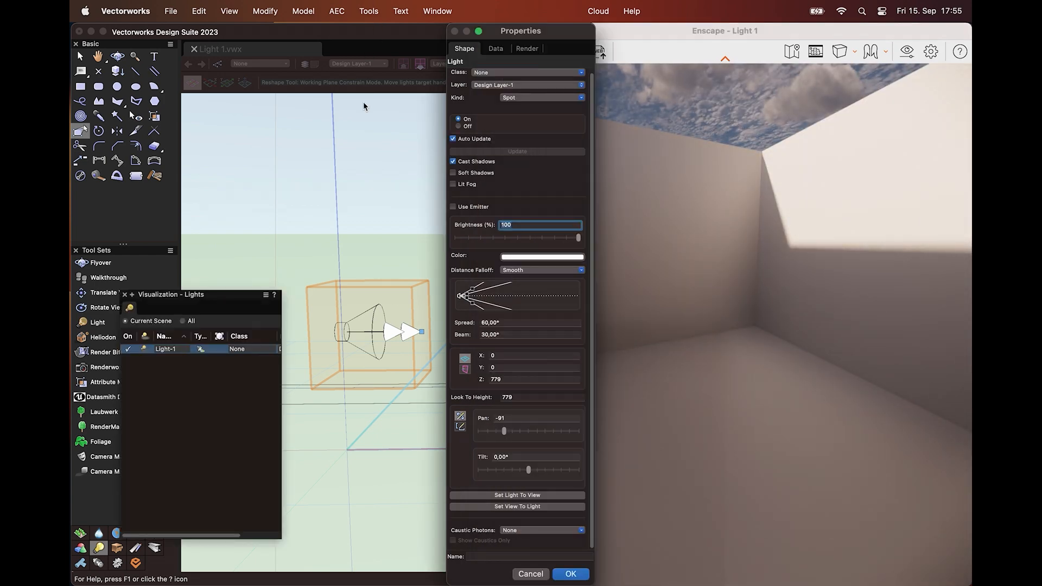
click(547, 225)
text(000)
key(Return)
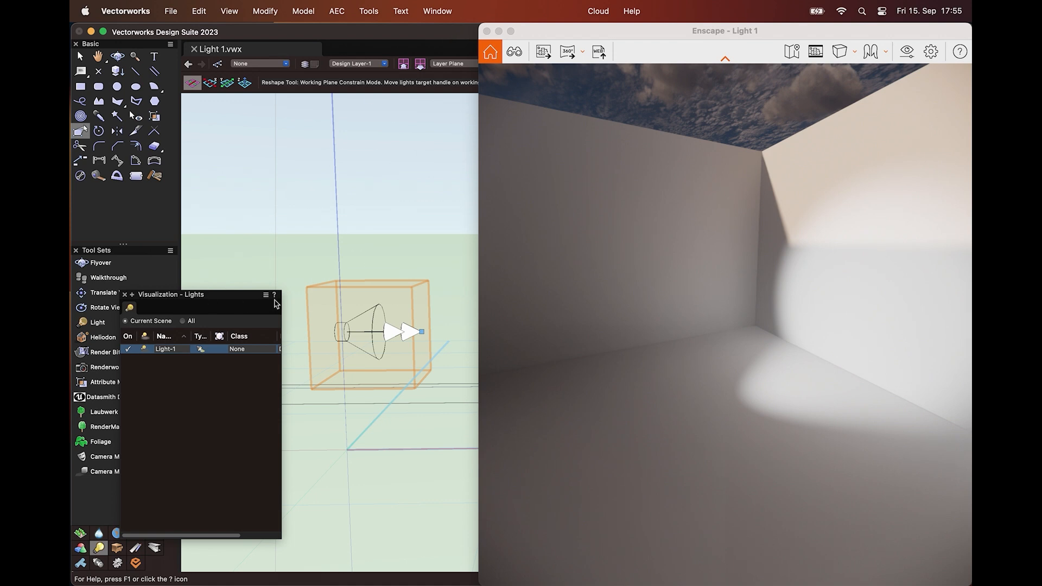
Set the color of spot light Light-1 to custom red RGB 255, 11, 12 and view the room in the render
right_click(162, 350)
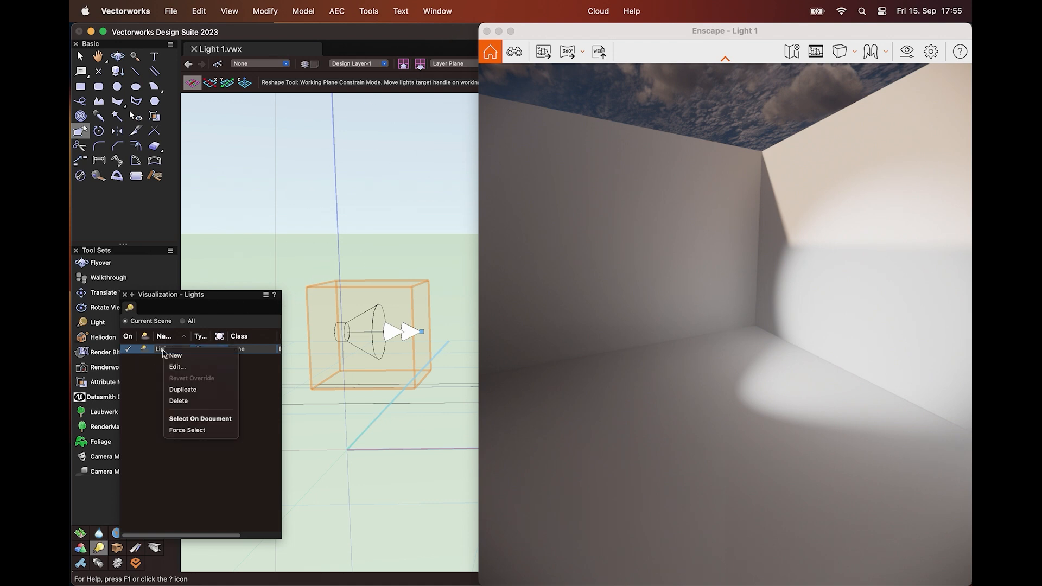
click(178, 368)
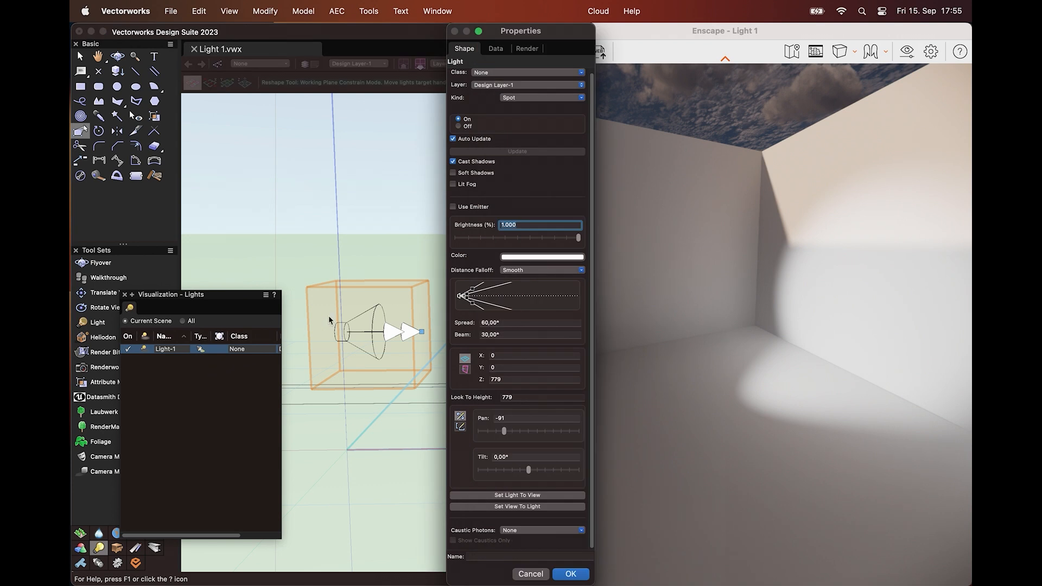
click(505, 258)
click(724, 137)
drag(677, 225, 636, 225)
click(636, 209)
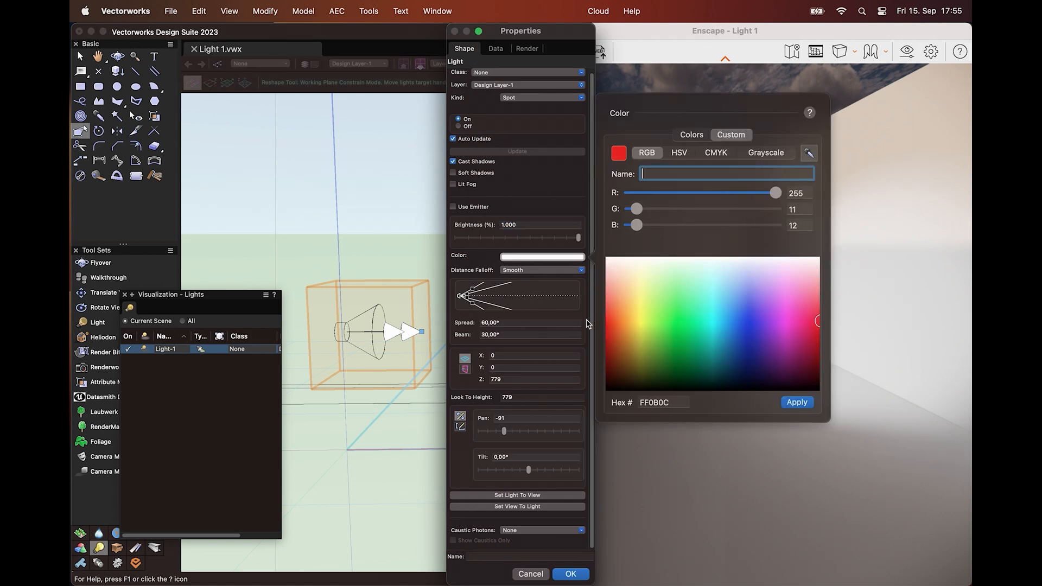
click(781, 403)
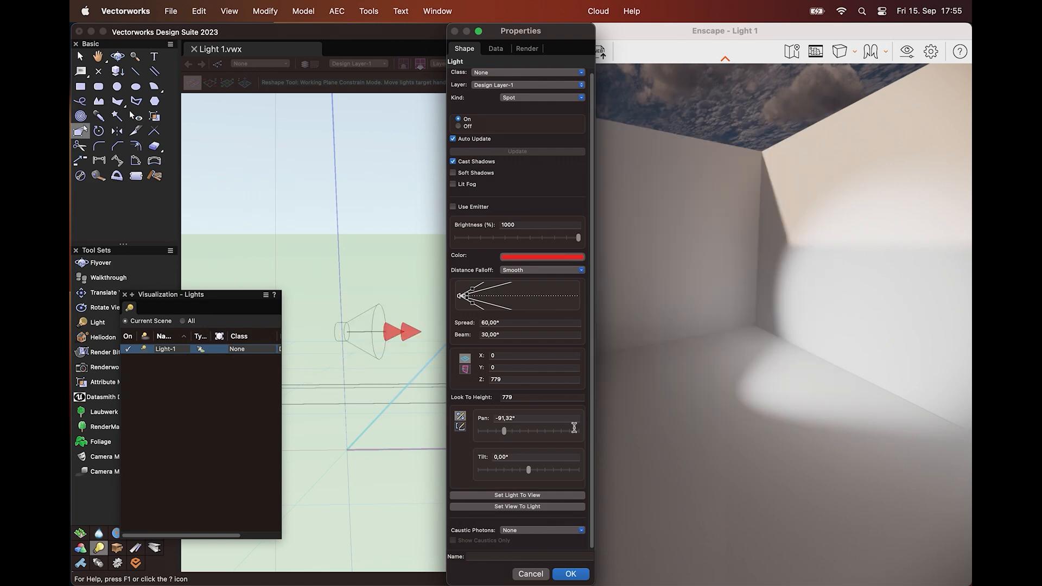
click(580, 575)
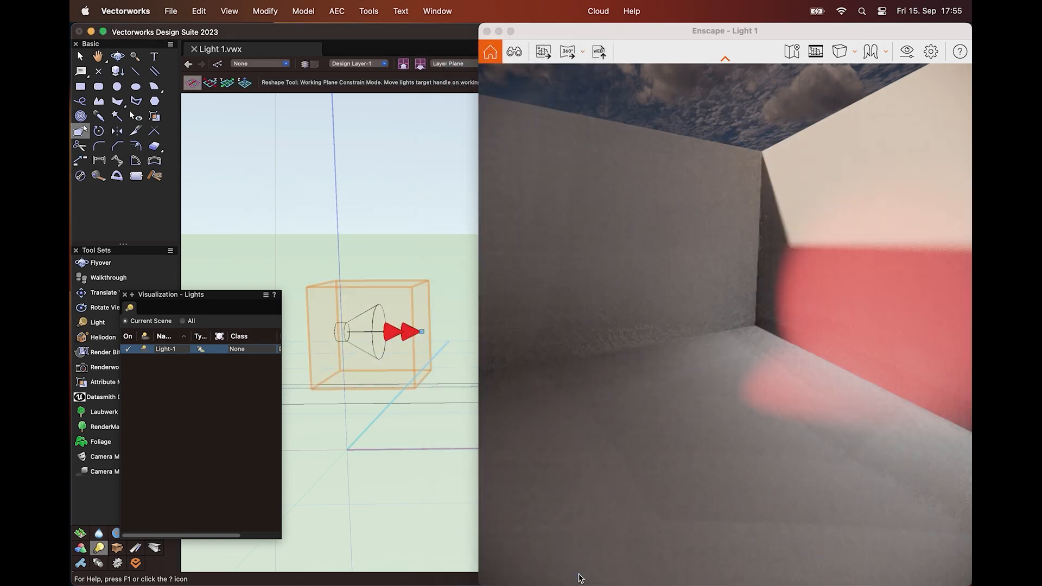
click(487, 499)
shift+right_drag(571, 492, 480, 492)
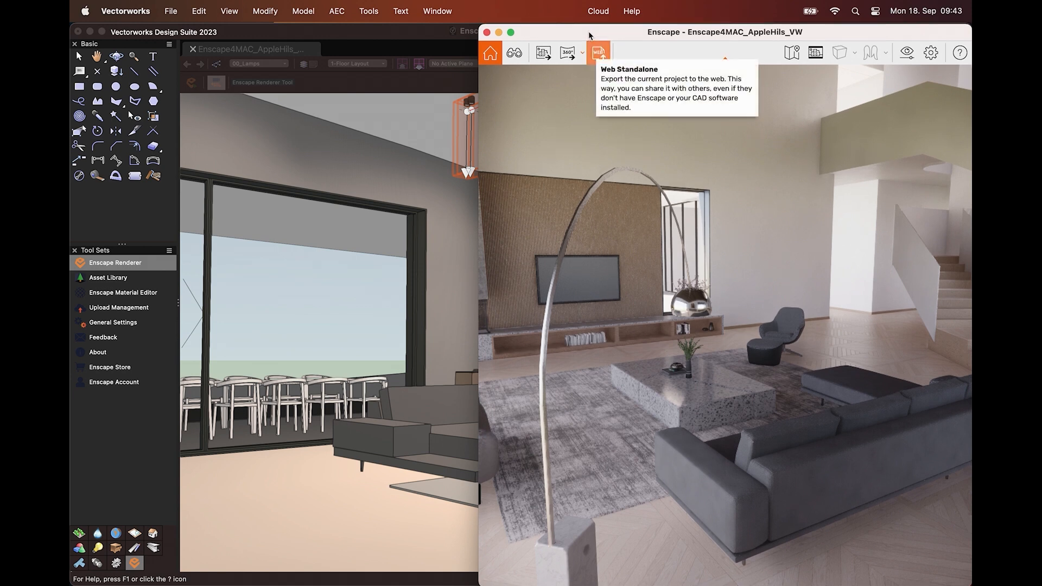
Enlarge the Enscape render window of the AppleHils project to span the full screen width
drag(480, 76, 69, 86)
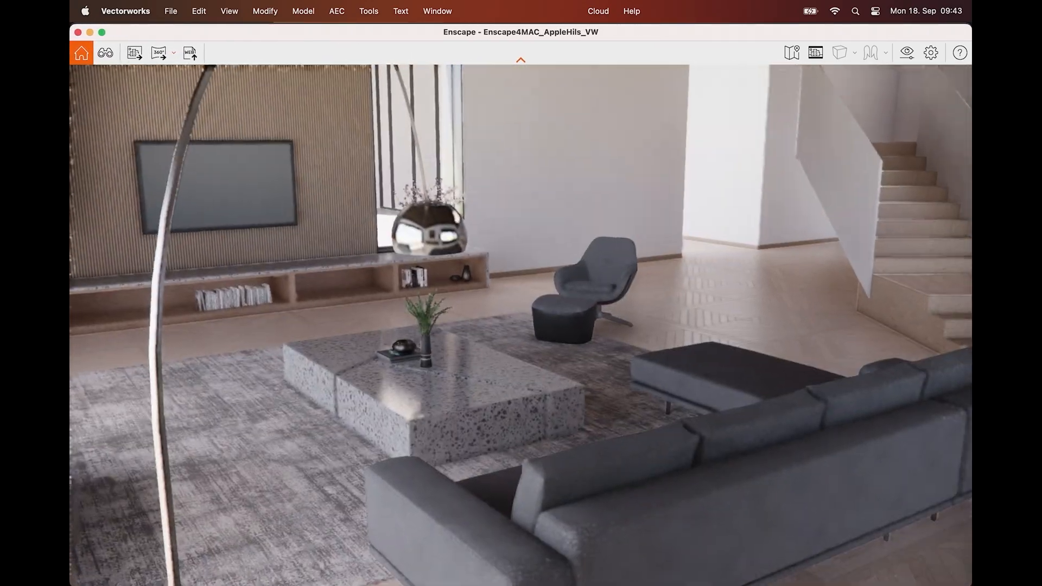
drag(521, 325, 498, 288)
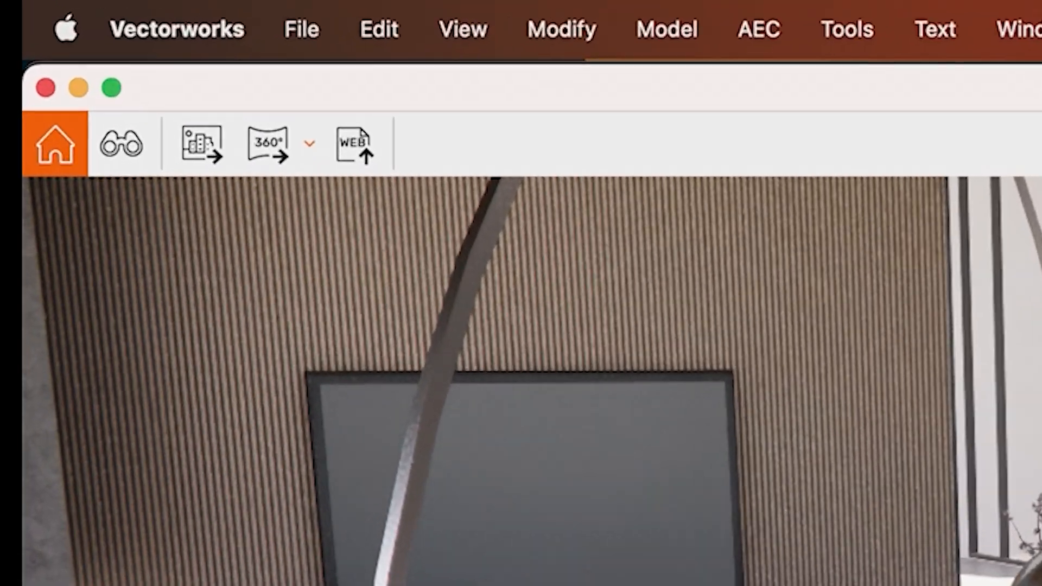
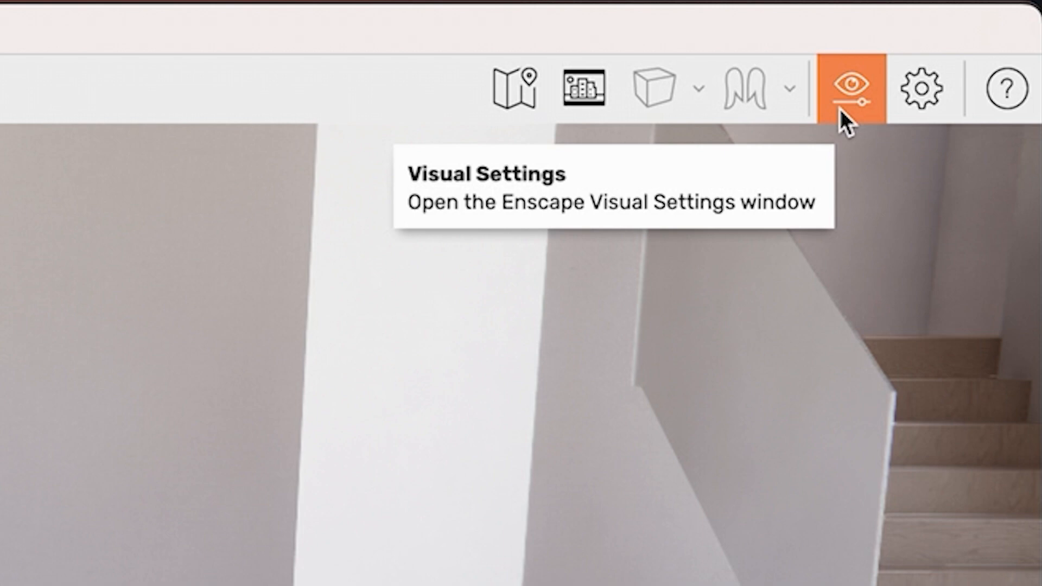
Keep the output resolution at Full HD in the render's visual settings and close the settings
click(840, 107)
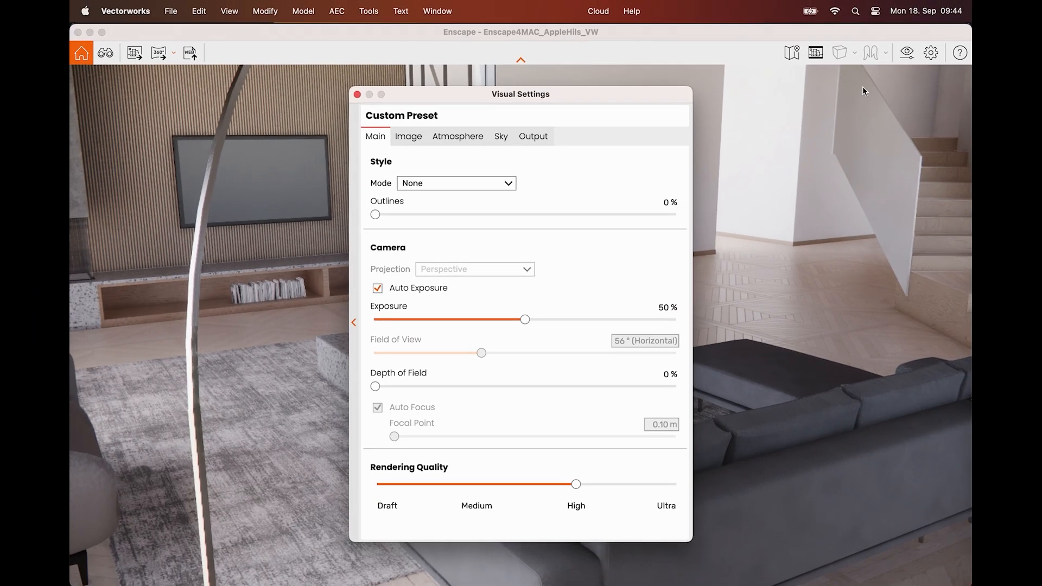
click(533, 138)
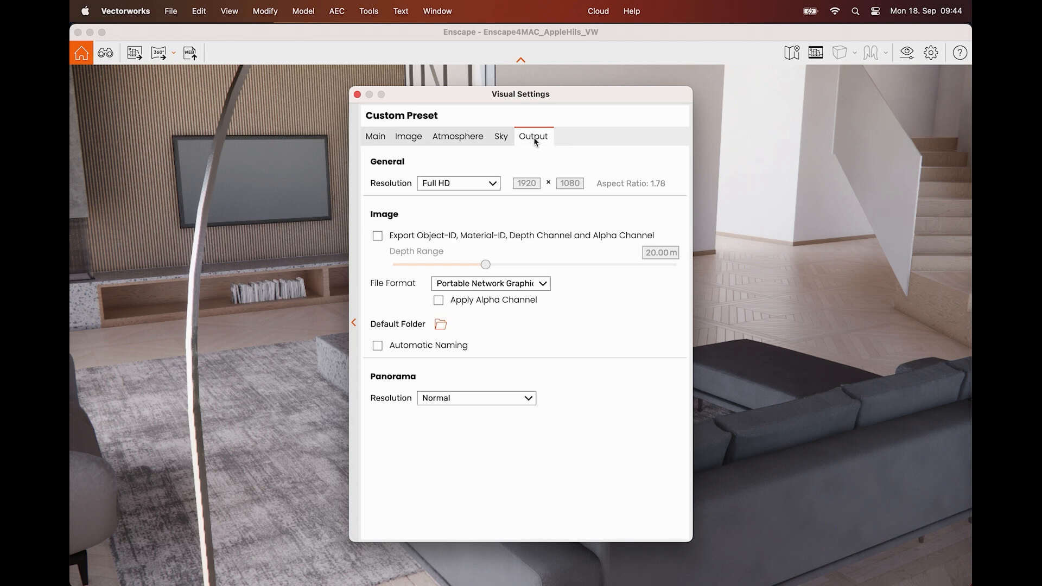
click(492, 184)
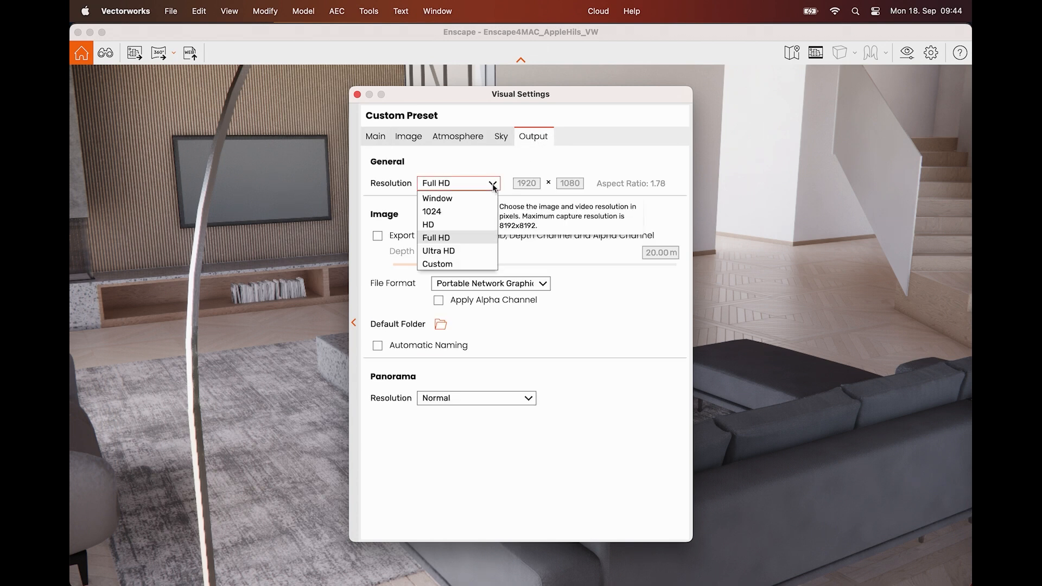
click(464, 239)
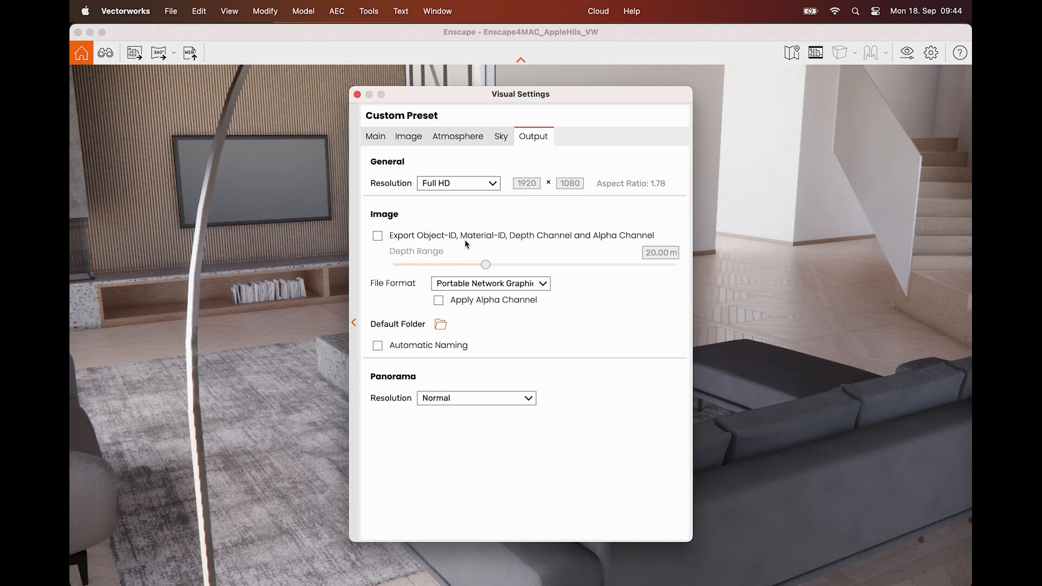
click(357, 94)
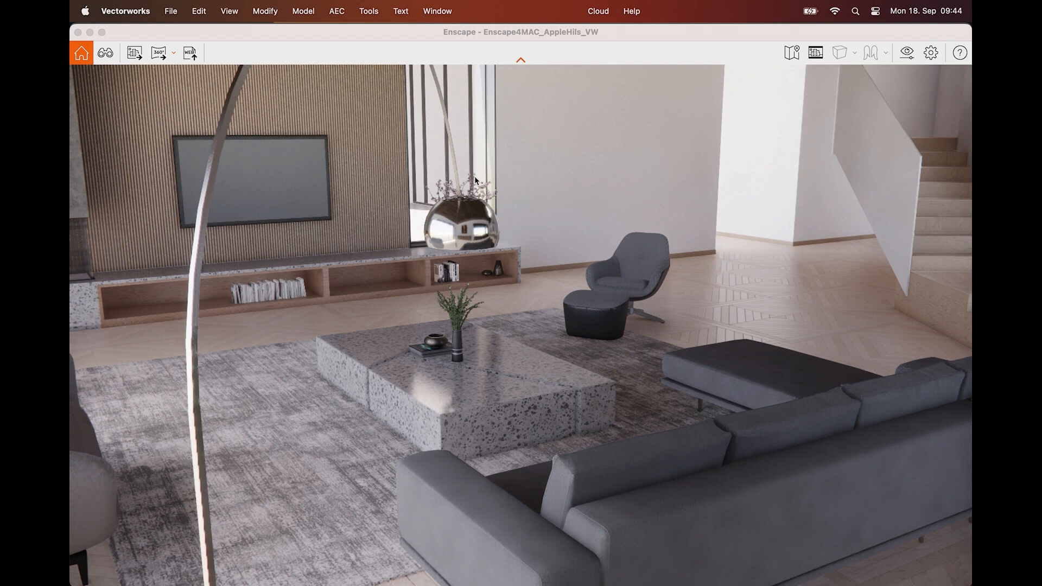
Turn on the safe frame in the render and turn the camera to bring the fireplace into the living room view
mouse_move(514, 224)
mouse_down()
mouse_move(556, 314)
mouse_move(580, 321)
mouse_move(514, 223)
mouse_up()
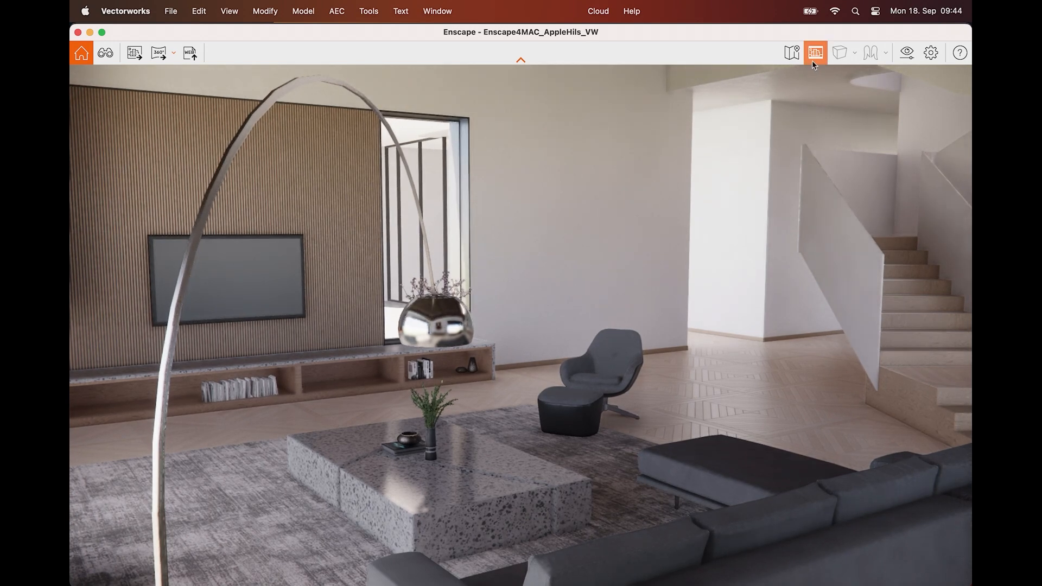
click(813, 61)
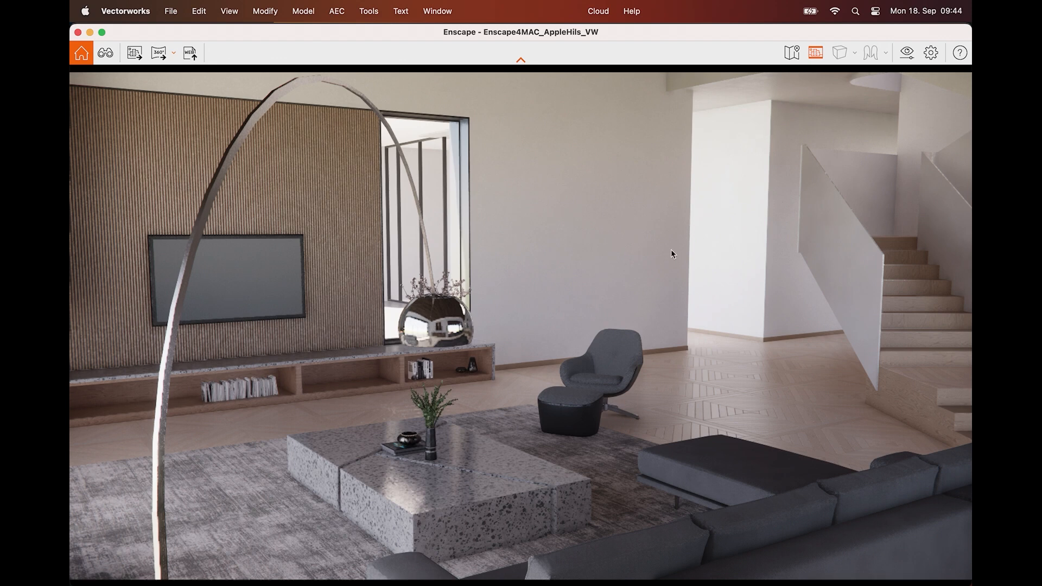
drag(653, 277, 527, 234)
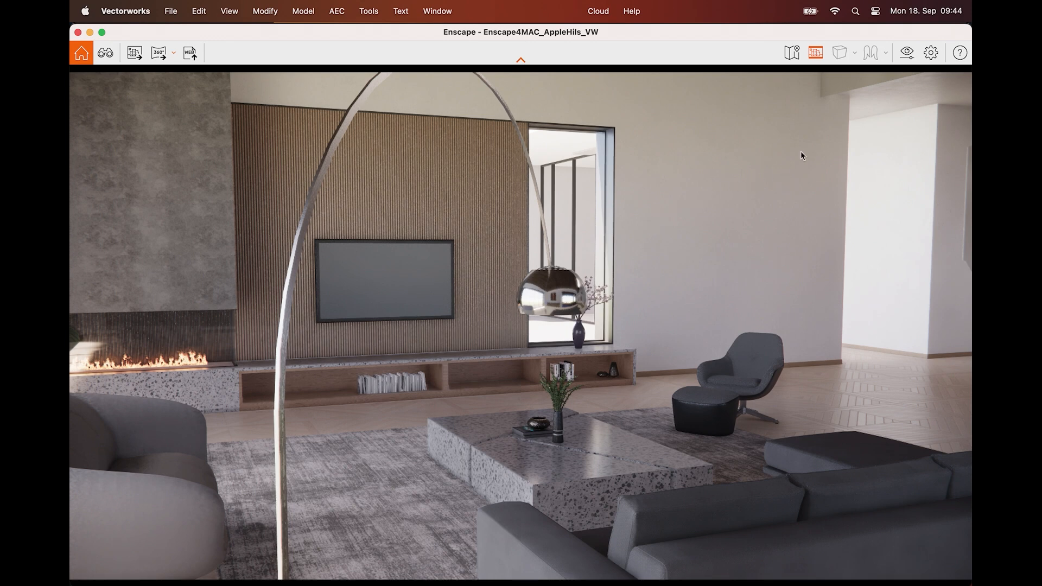
Shrink the render window to reach Vectorworks, release the render camera from the drawing's view, and widen the render window back to full width
click(904, 54)
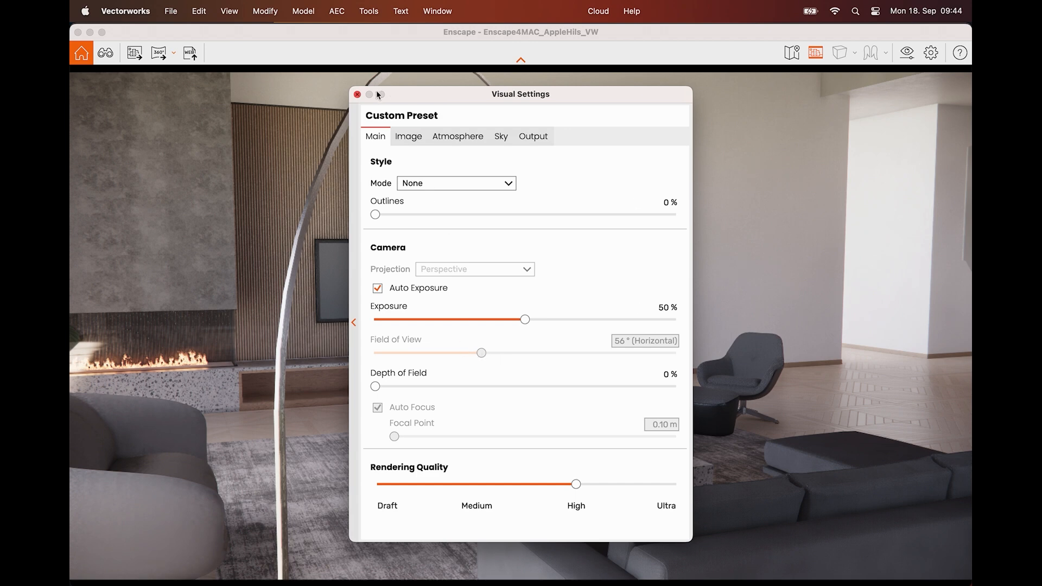
click(358, 95)
drag(71, 140, 395, 140)
click(273, 125)
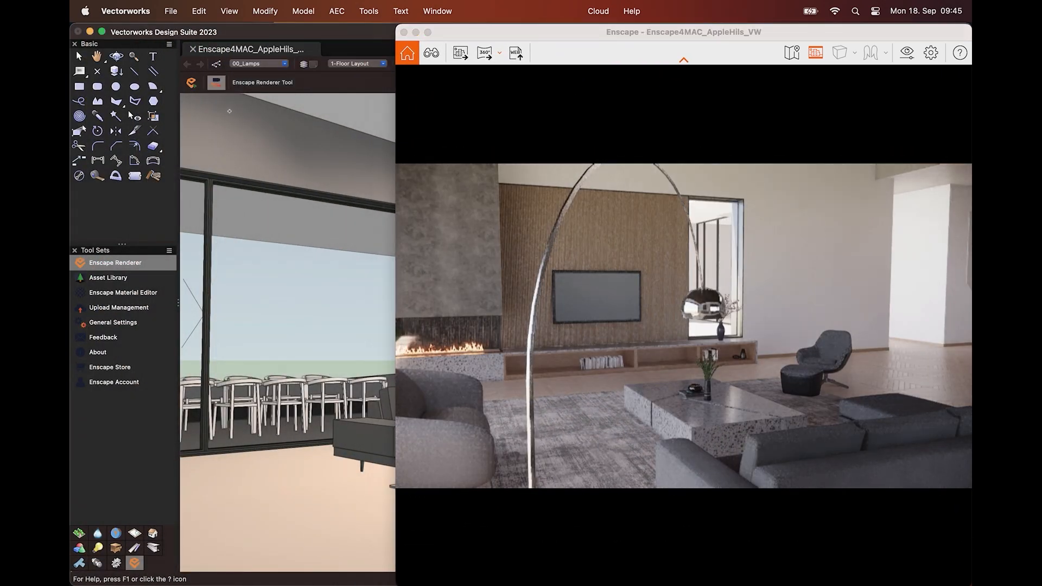
drag(396, 148, 70, 147)
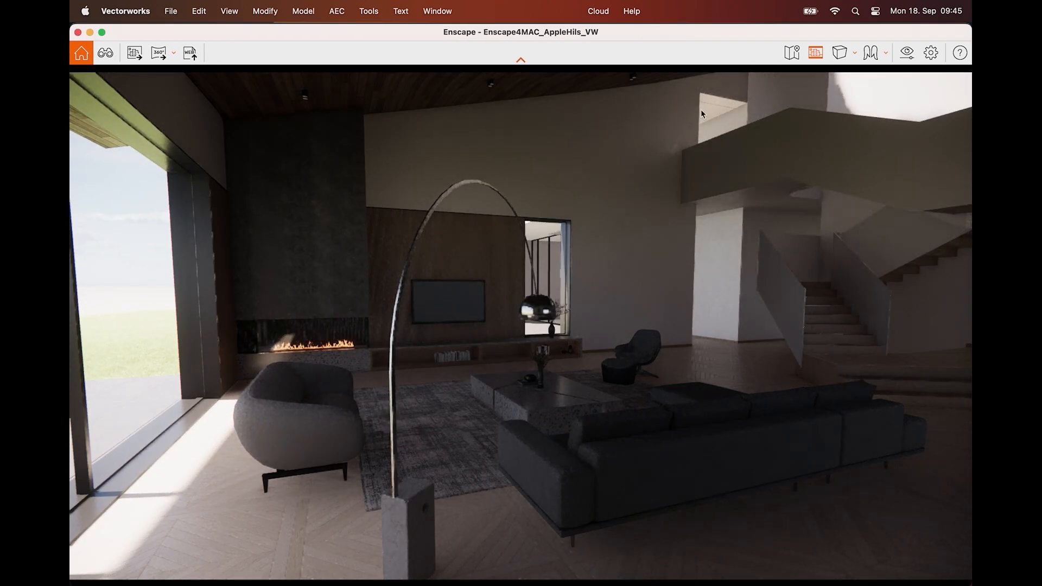
Set the render camera's field of view to 79° horizontal and close the visual settings
click(905, 54)
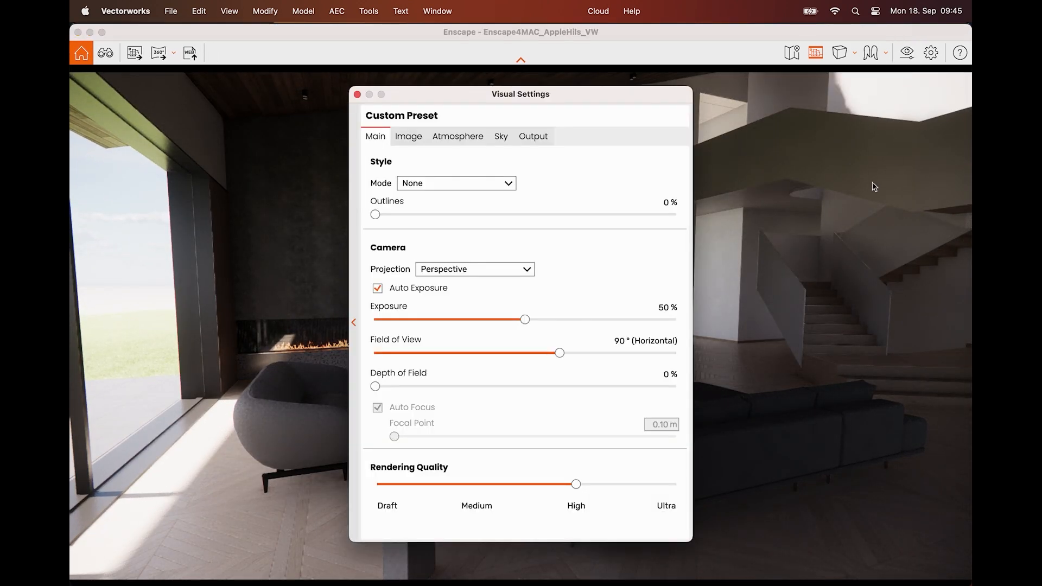
drag(533, 93, 803, 112)
drag(419, 180, 477, 180)
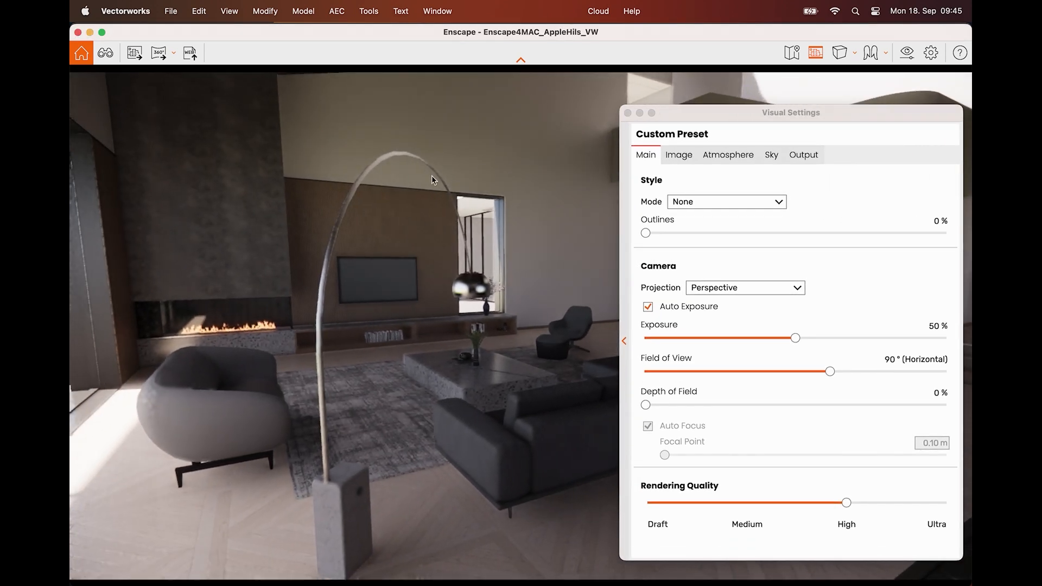
drag(682, 113, 532, 93)
drag(675, 350, 651, 351)
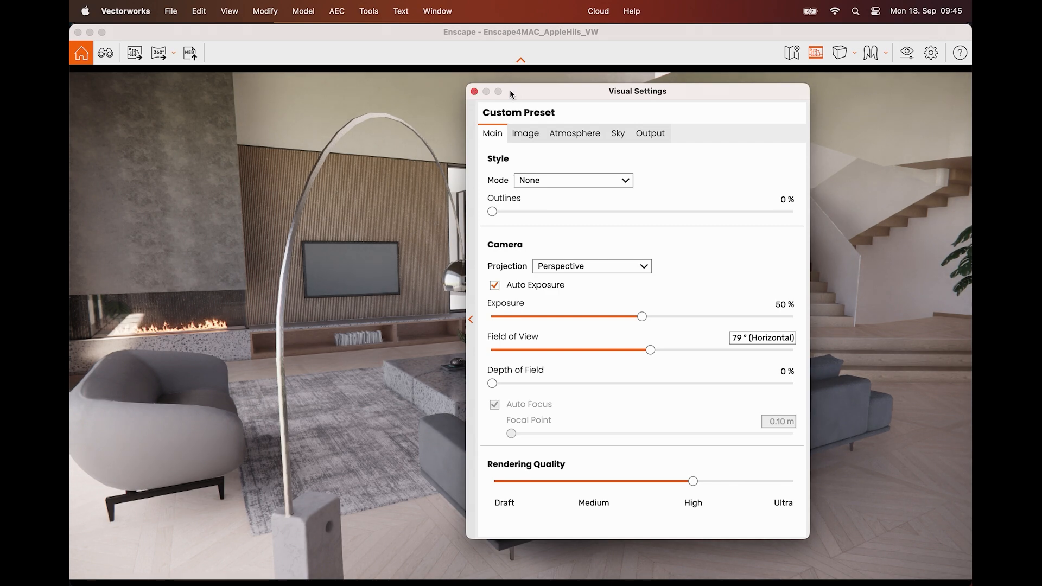
click(473, 91)
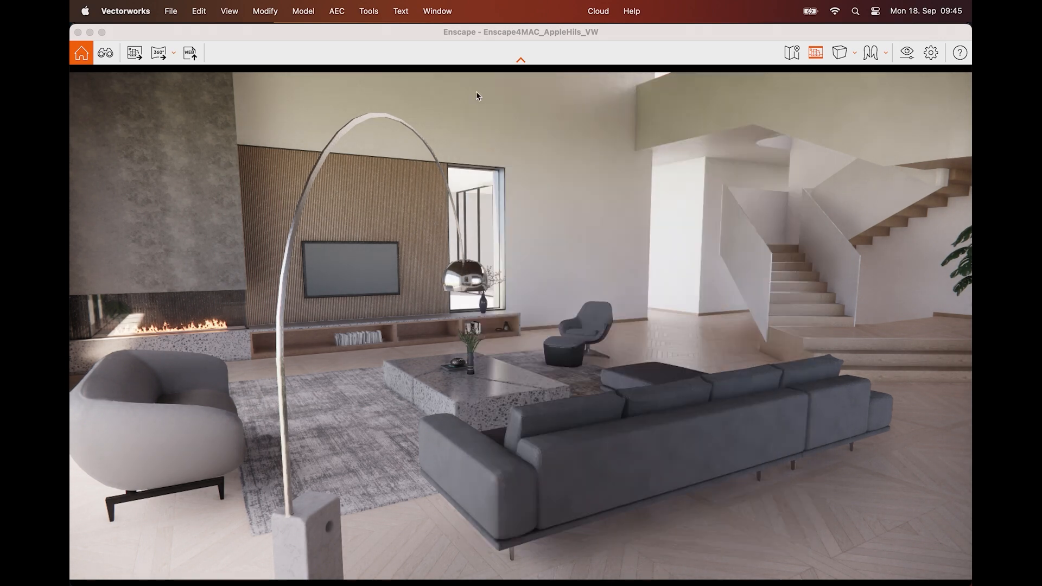
Switch the render camera's projection to Two-Point, look around the living room, and change it to Orthographic
mouse_move(519, 210)
mouse_down()
mouse_move(496, 271)
mouse_move(488, 258)
mouse_move(519, 210)
mouse_up()
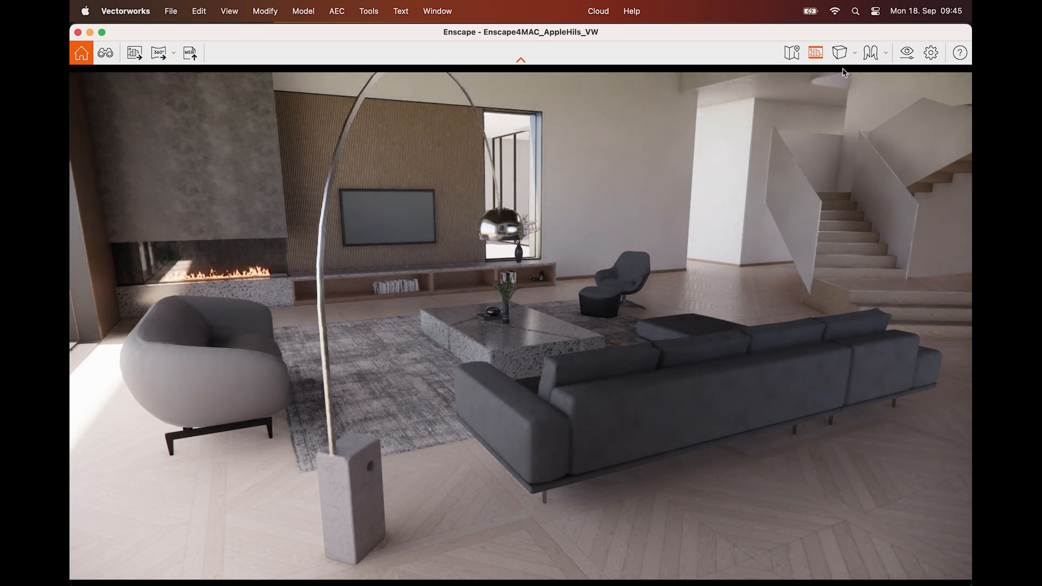
click(853, 54)
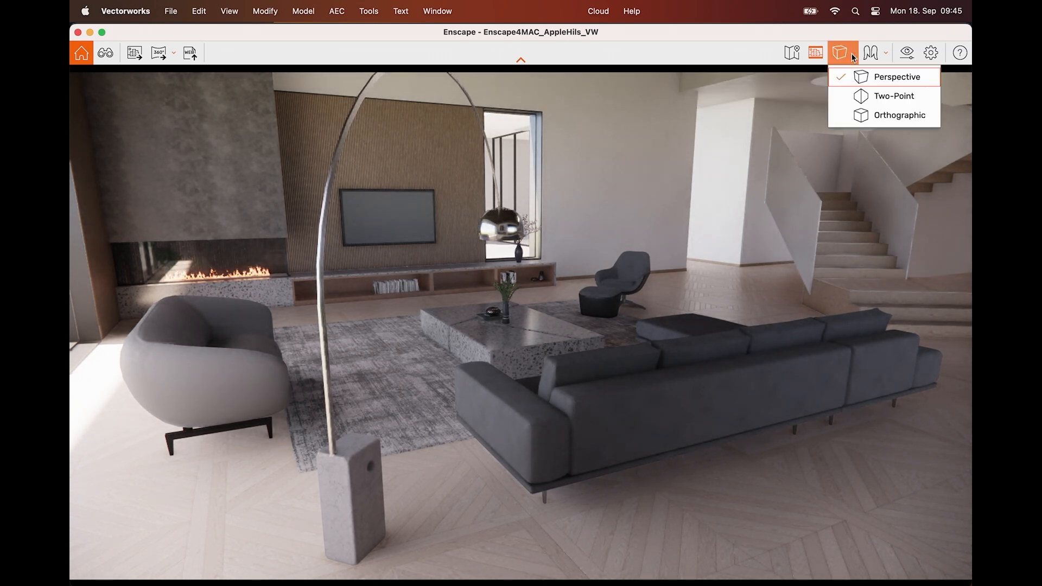
click(863, 95)
drag(680, 301, 676, 255)
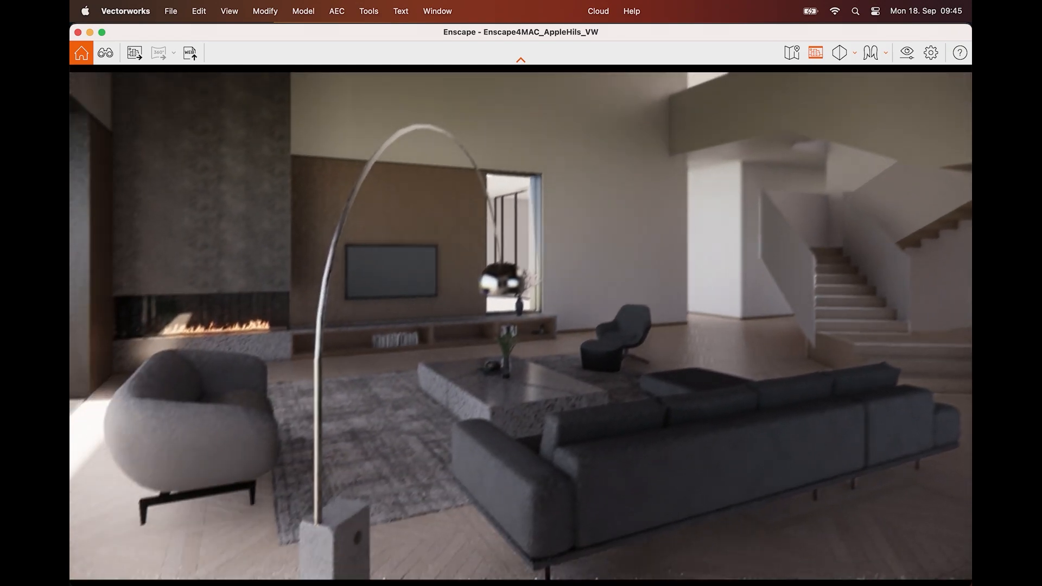
click(844, 56)
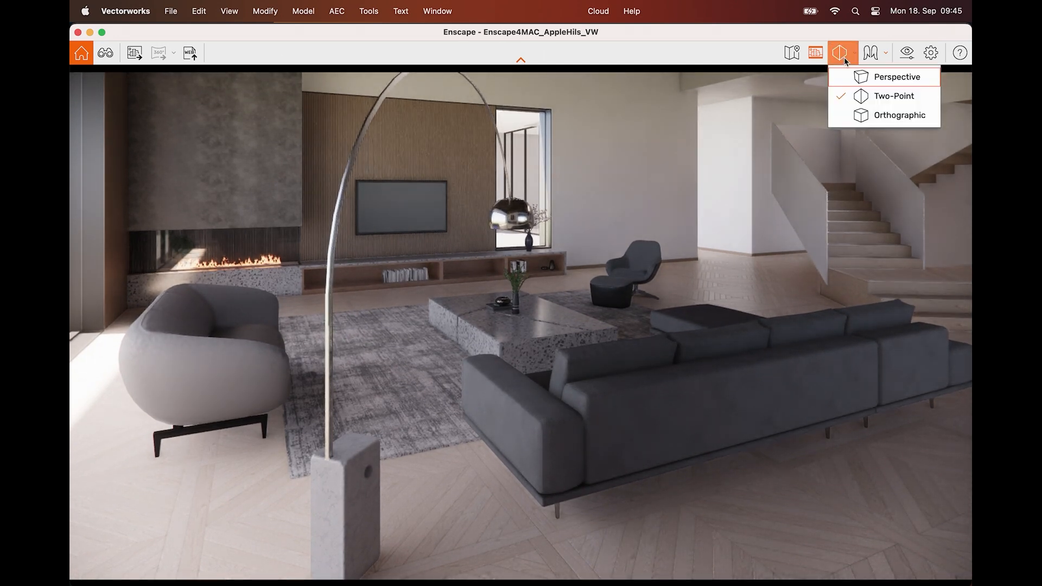
click(868, 115)
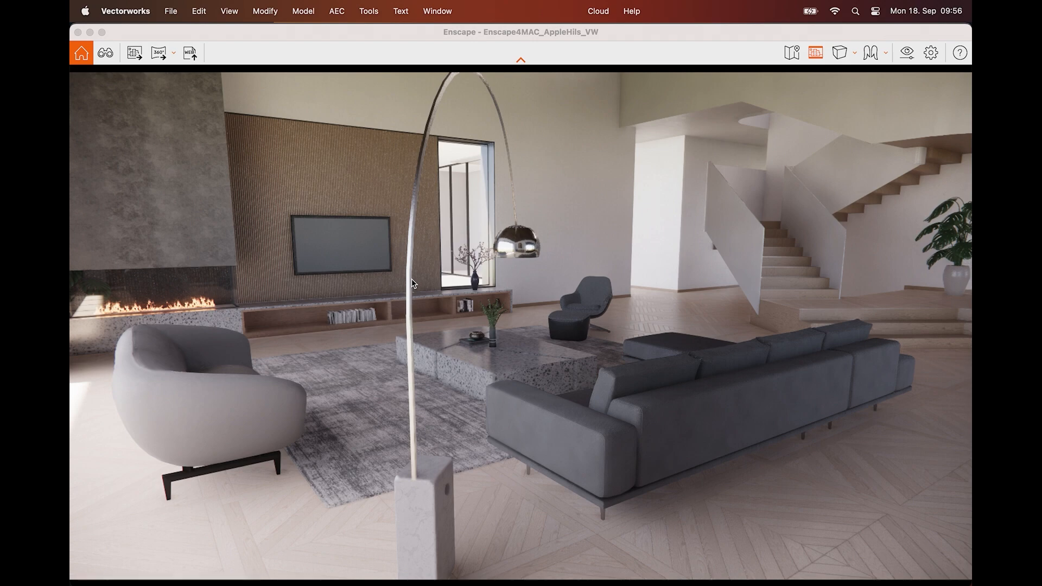
Walk the render camera back to frame the armchair, arc lamp, sofa and staircase with the dried grass in the foreground
click(503, 326)
key(s)
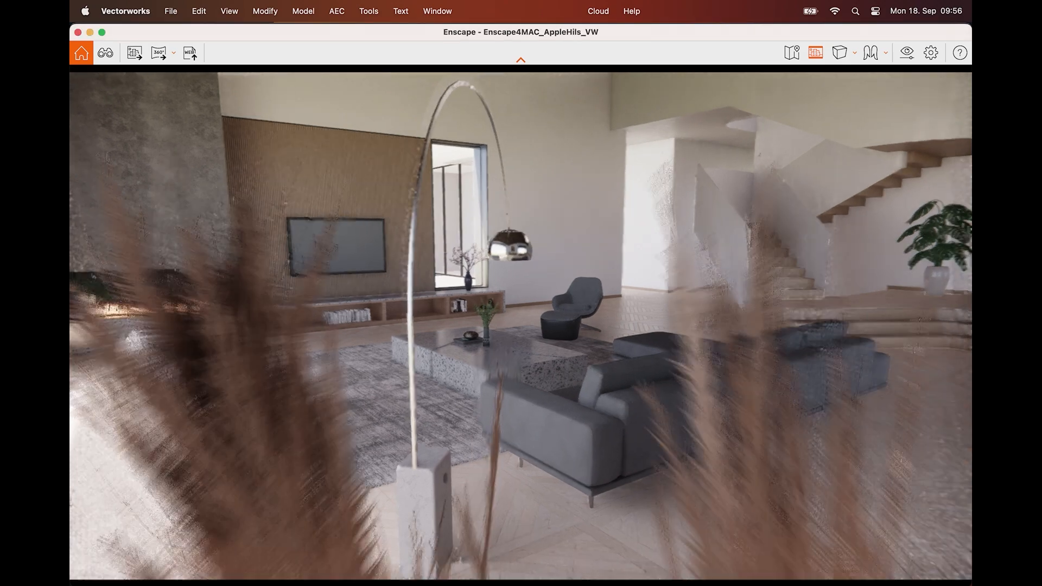
key(a)
key(a)
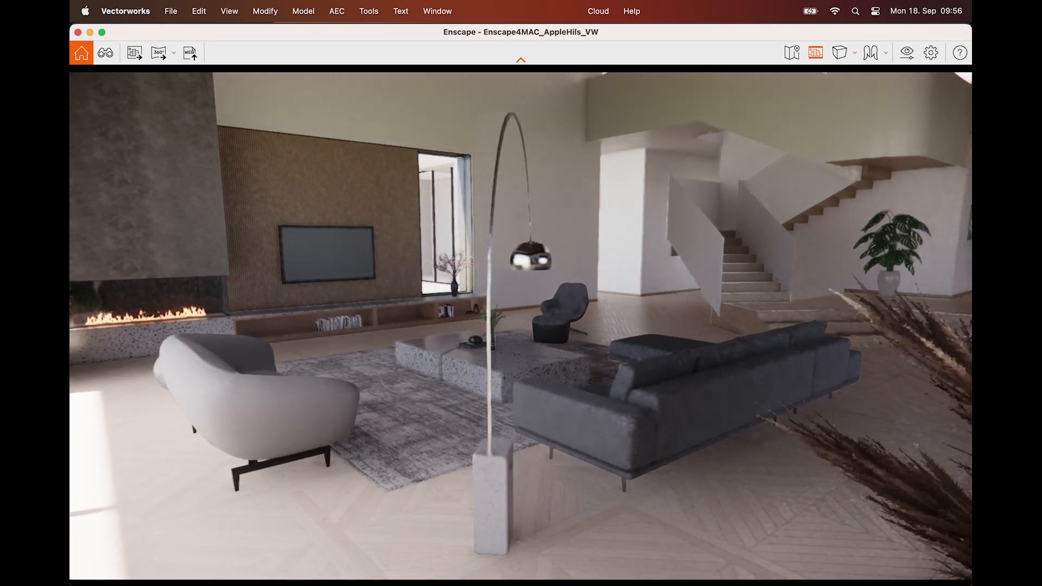
key(d)
drag(503, 324, 491, 318)
key(a)
Change the render's time of day so that low, warm sunlight falls across the living room
key(i)
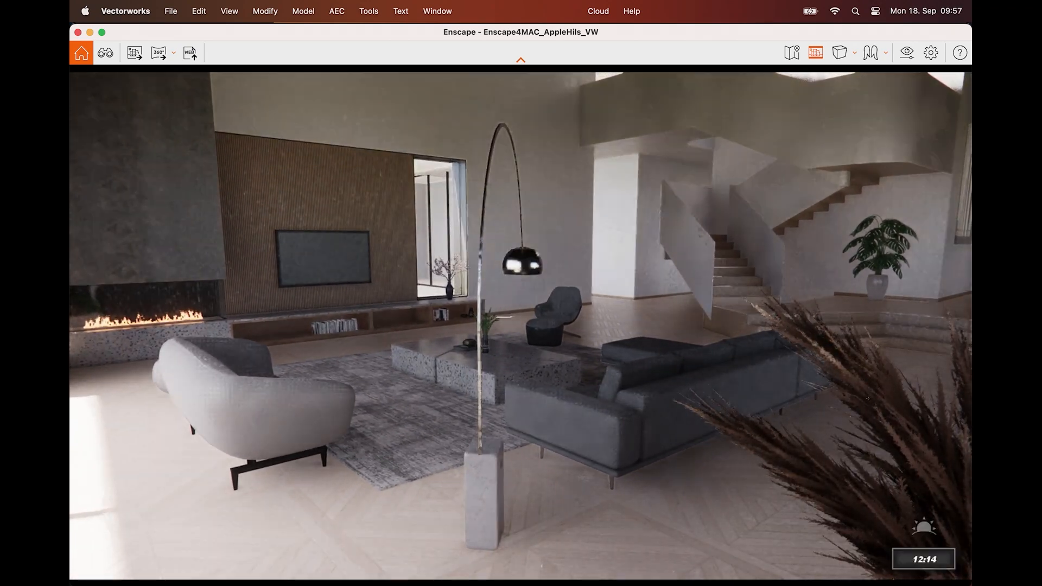
key(i)
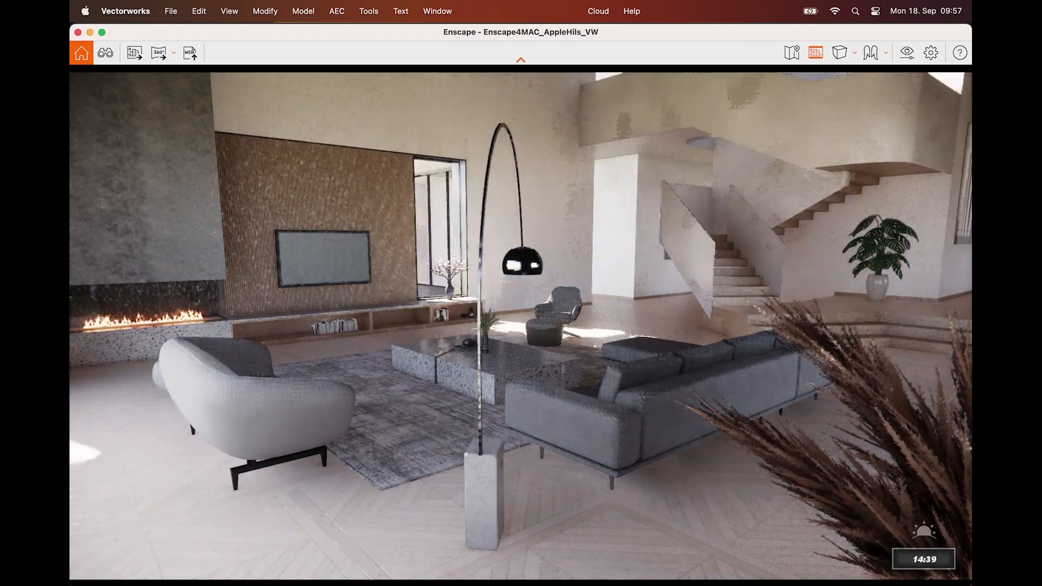
key(i)
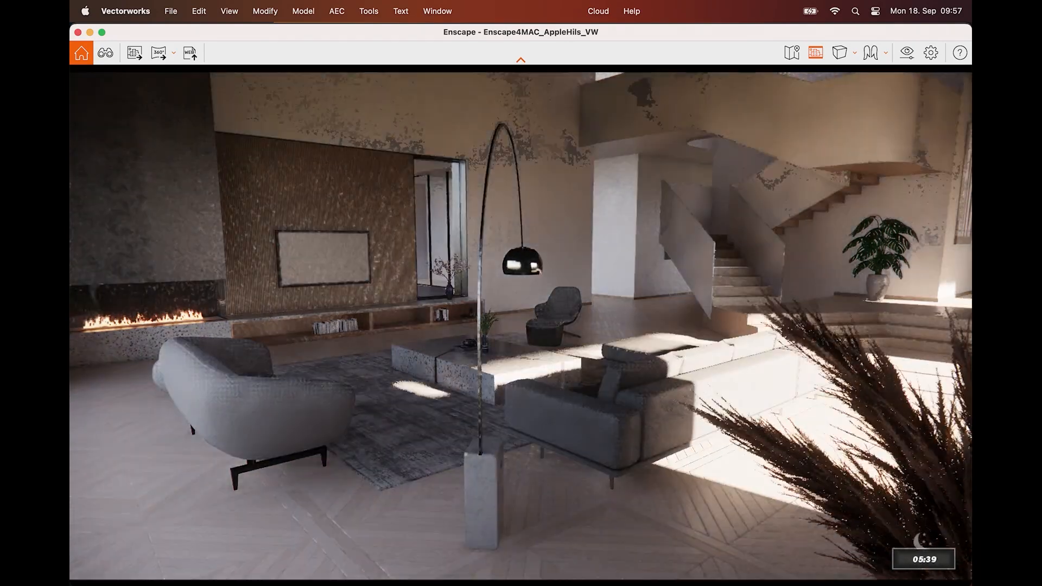
key(u)
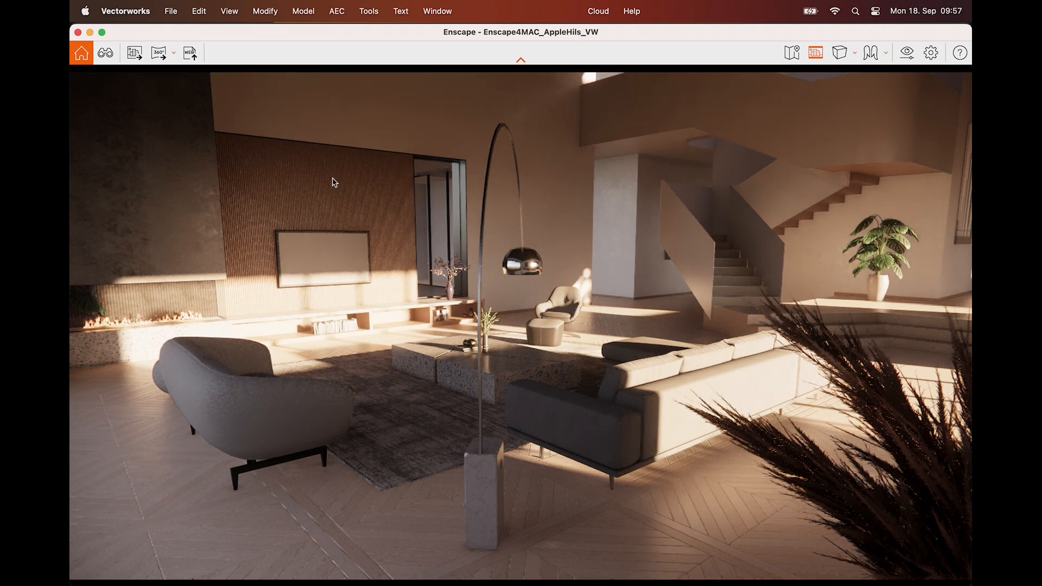
Create a saved view named Living Room Evening from the current camera and sun position
click(107, 56)
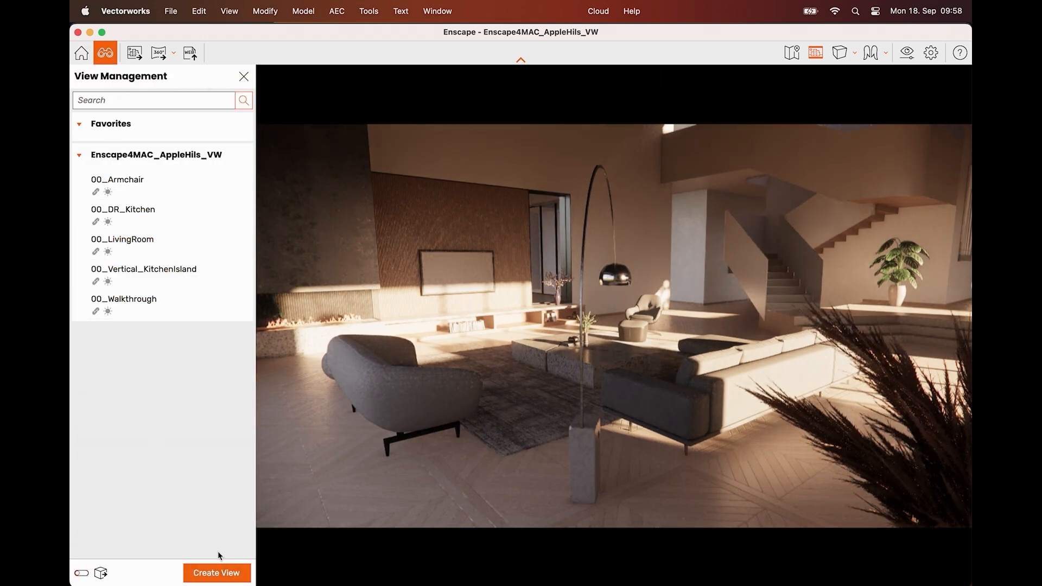
click(227, 574)
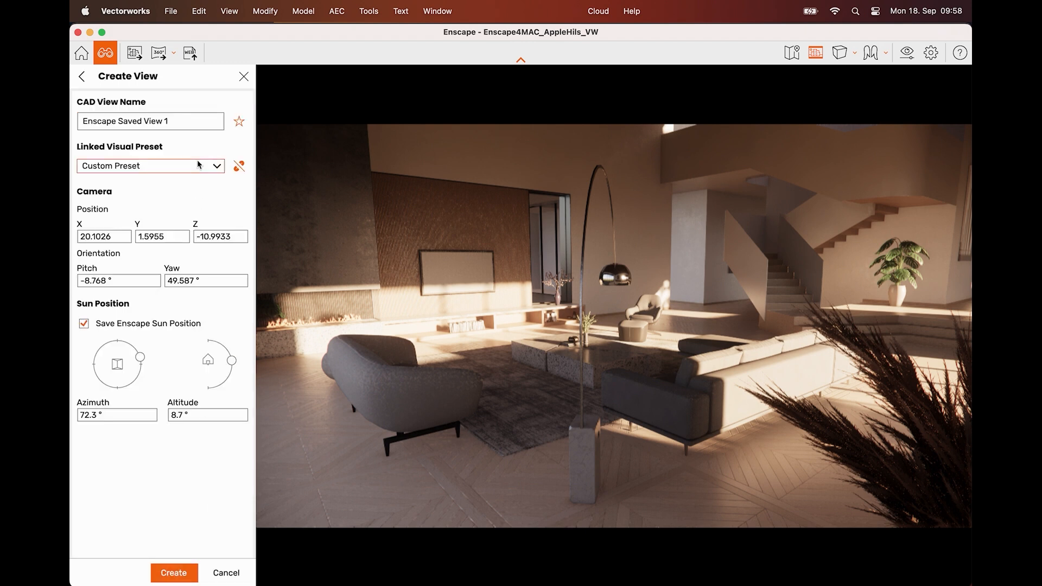
drag(185, 121, 76, 123)
text(Living Room Evening)
key(Return)
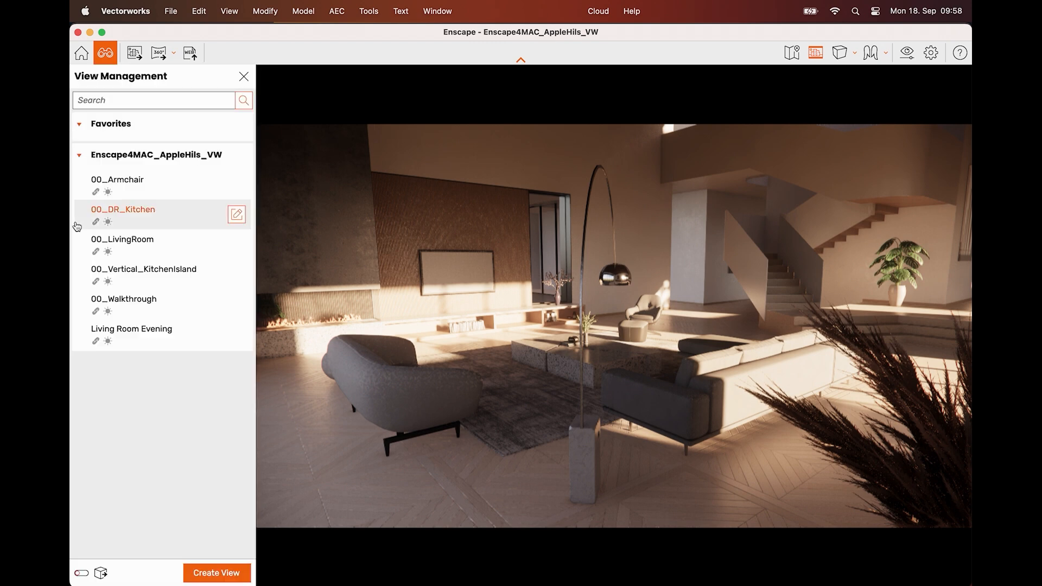
Load the saved view Living Room Evening in the render and close the view management
click(113, 302)
click(118, 337)
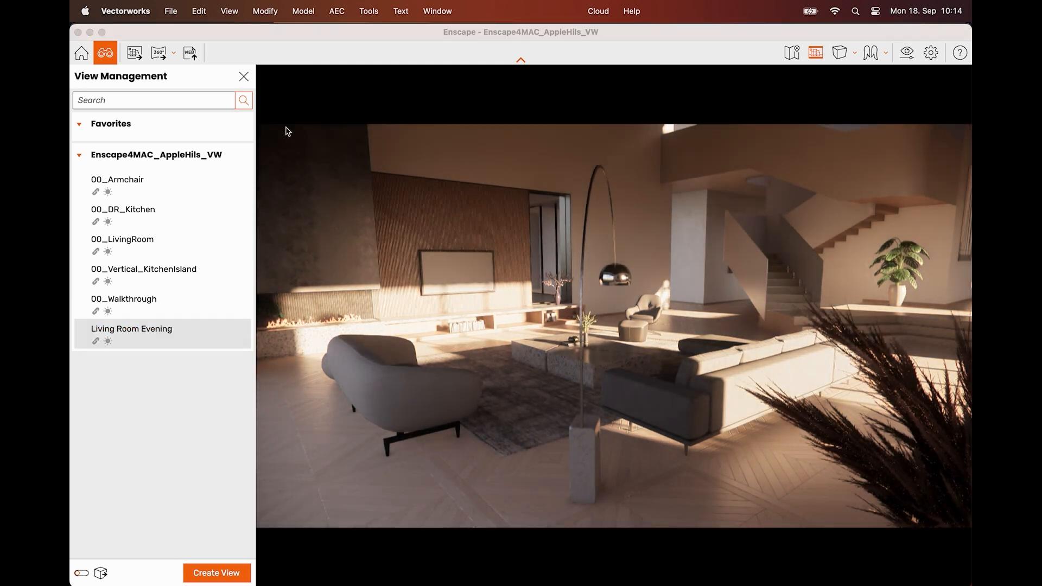
click(250, 83)
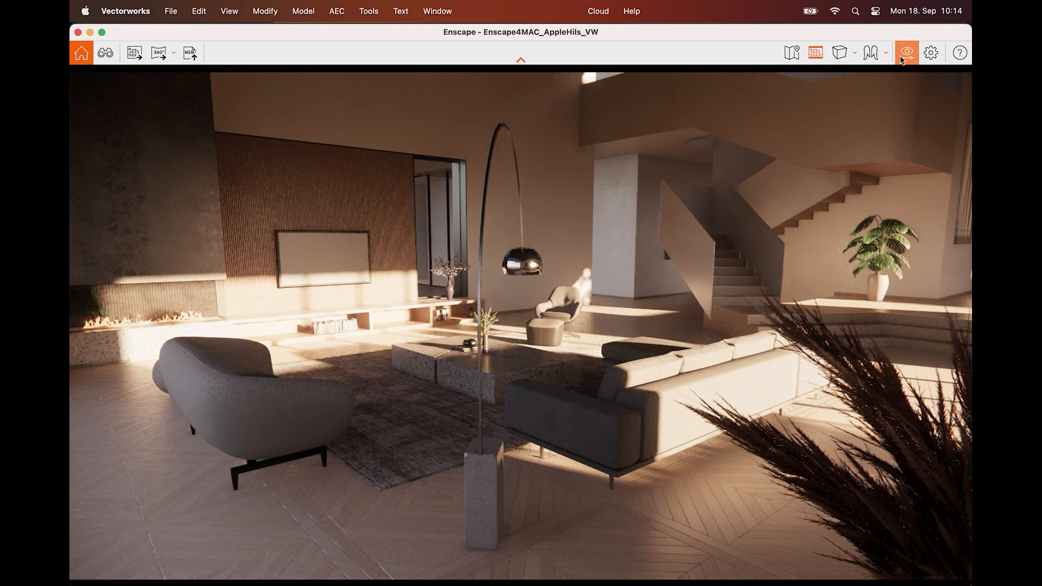
Examine the depth of field, atmosphere and sky options in the visual settings, with the window moved off the staircase view
click(901, 60)
drag(575, 94, 295, 99)
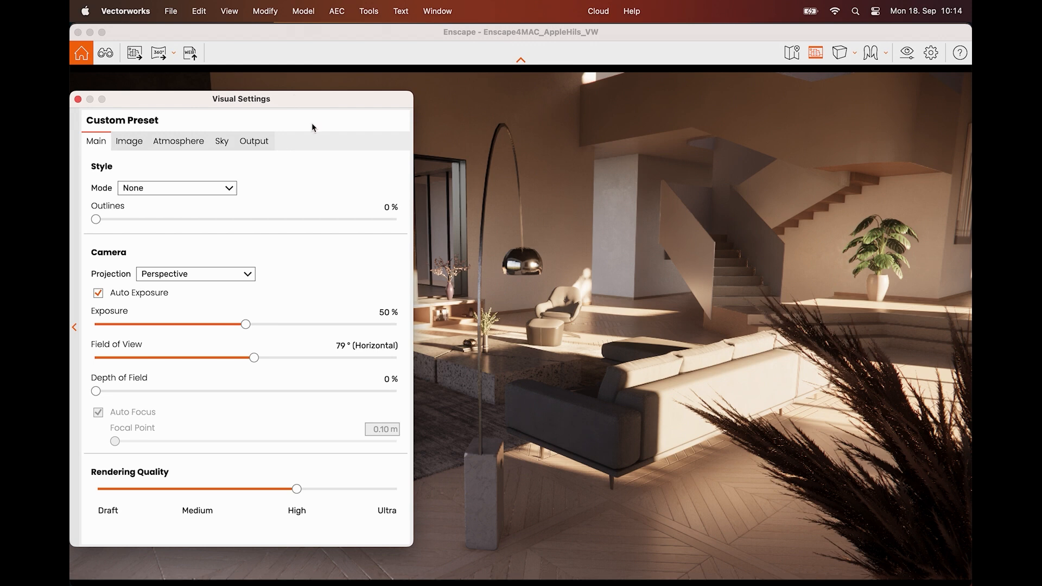
mouse_move(126, 378)
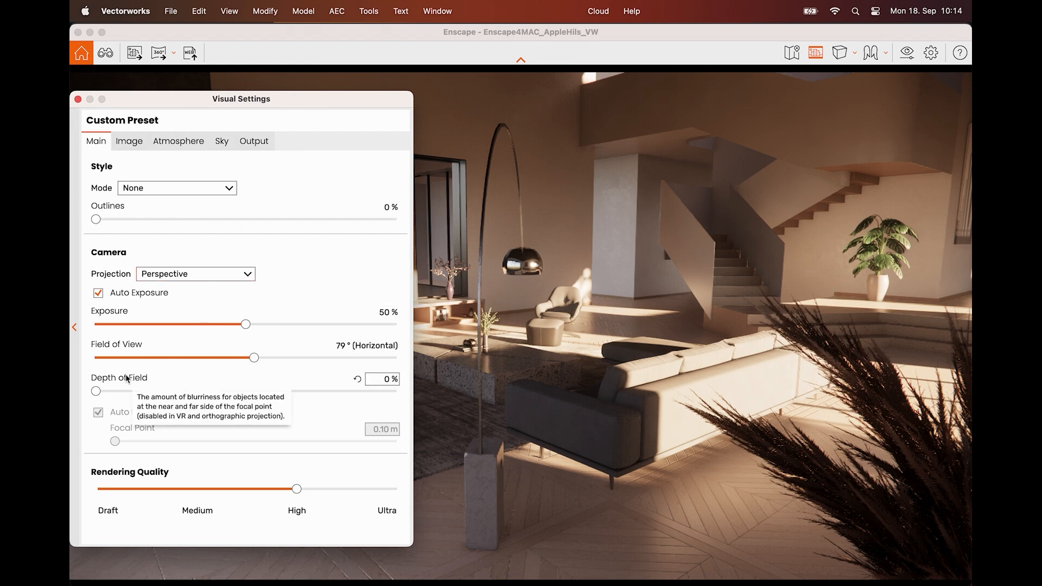
click(184, 145)
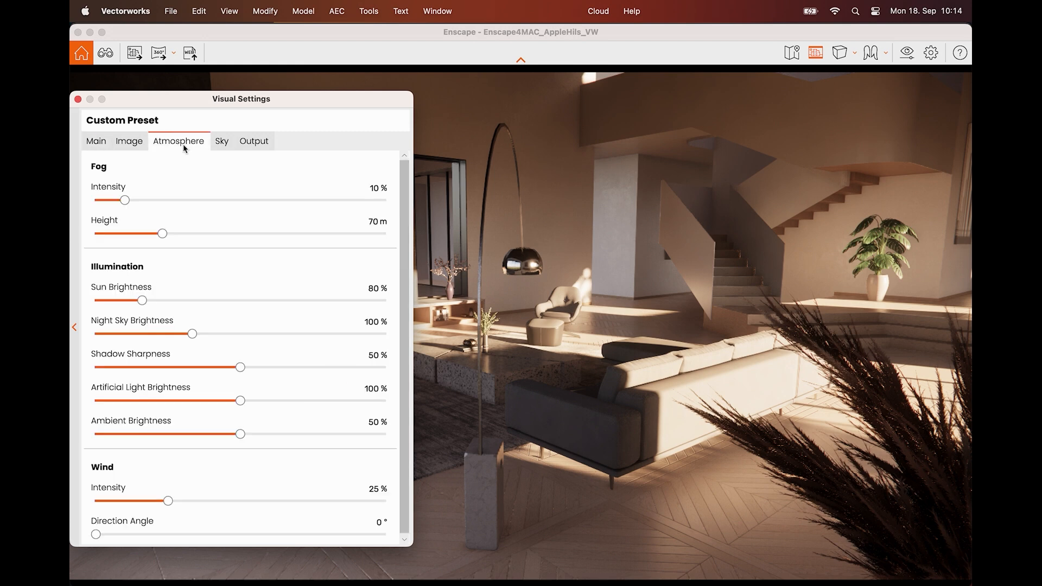
click(222, 146)
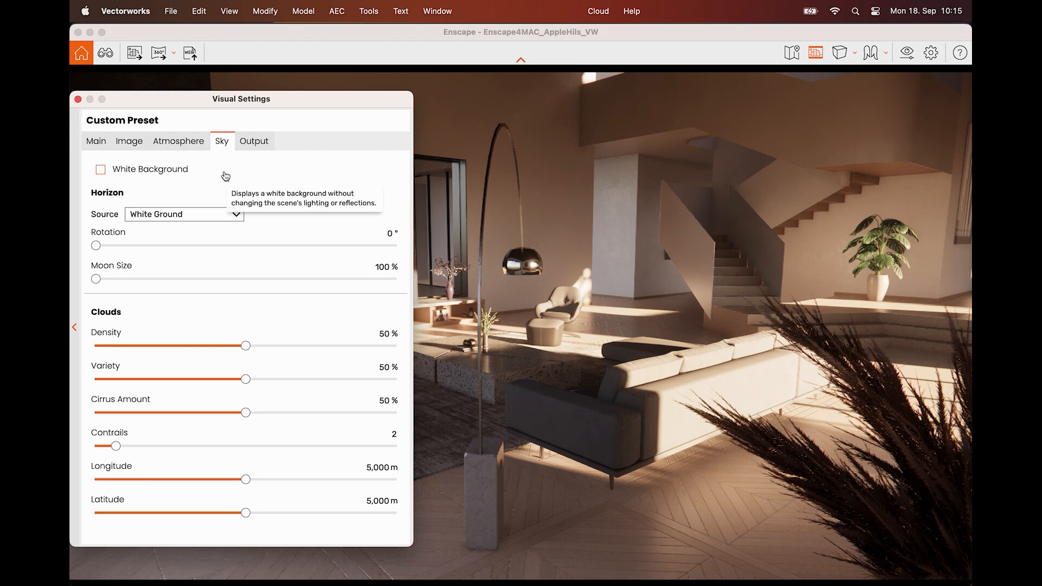
Check the image and main settings, and set the sky's cloud density to 61%
click(140, 145)
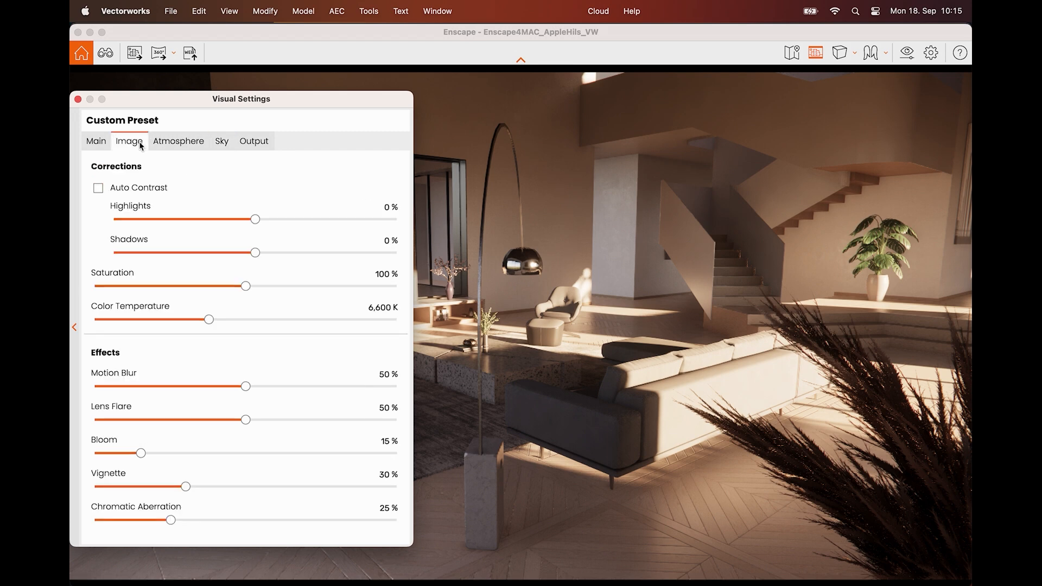
click(101, 140)
click(220, 142)
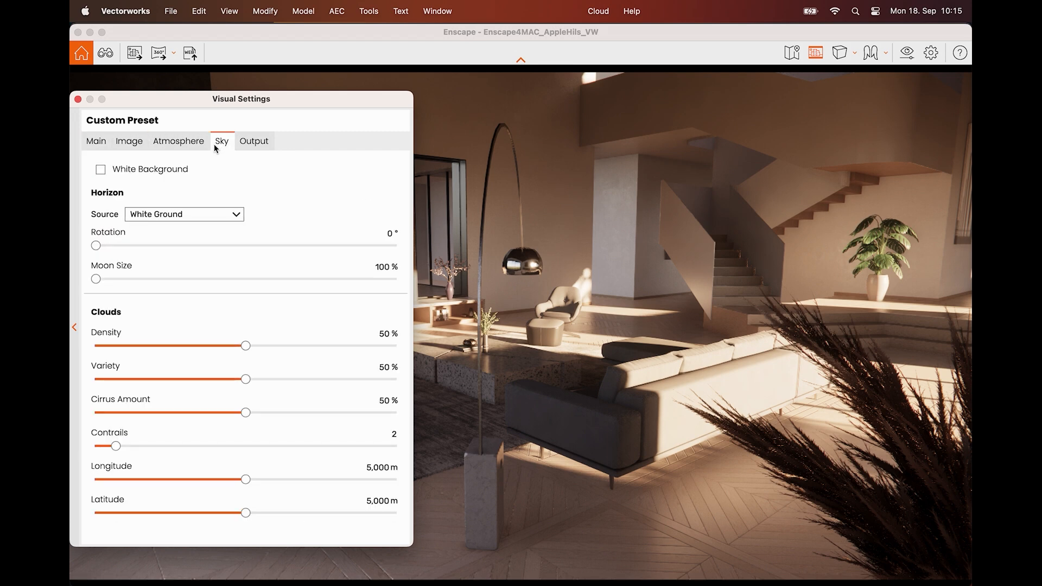
drag(246, 345, 279, 346)
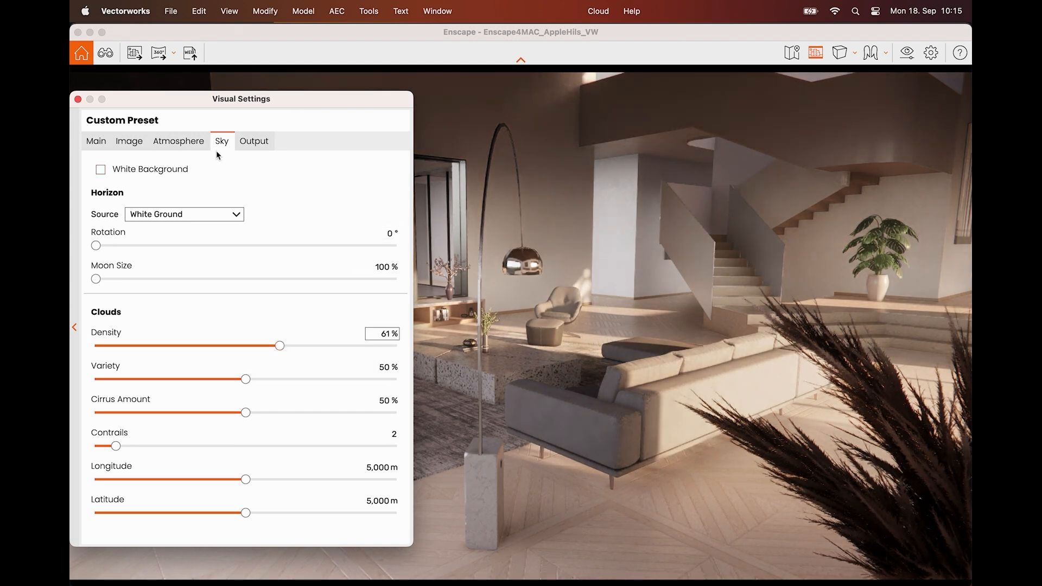
Set the render's outlines to 35%
click(131, 143)
click(103, 144)
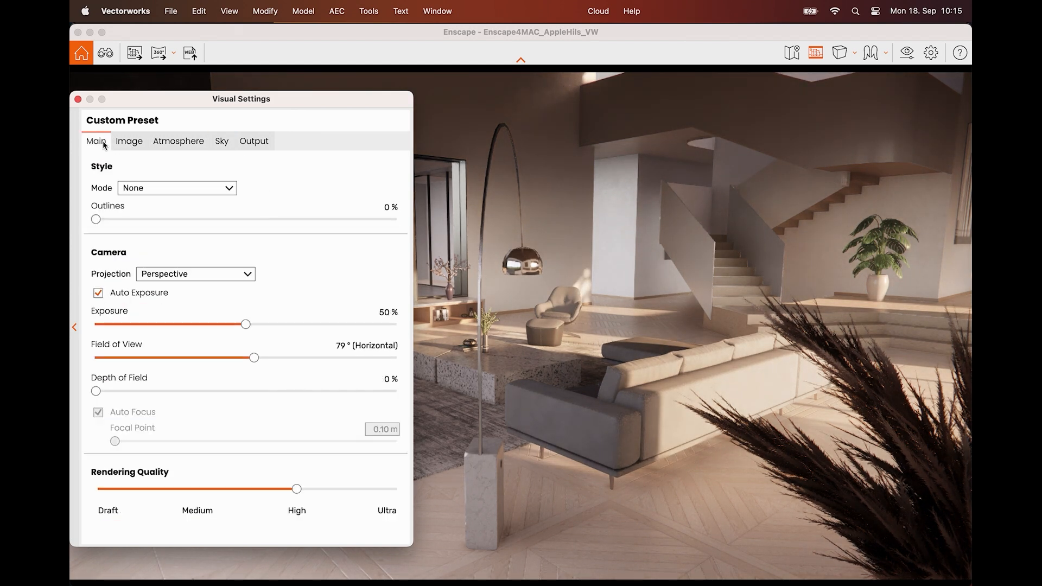
drag(96, 219, 201, 230)
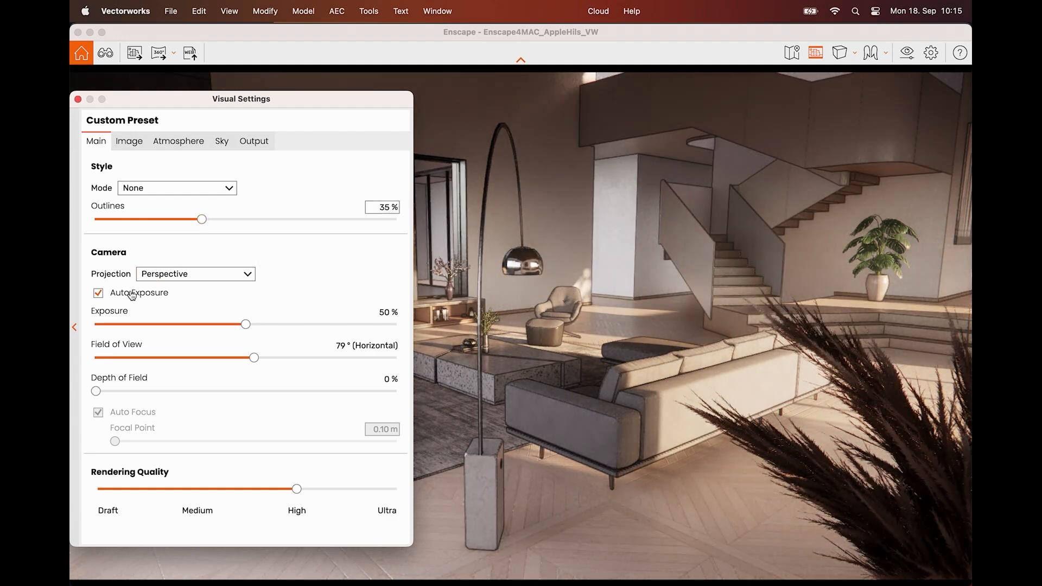
Set the depth of field to 16% with auto focus off and the focal point at 4.69 m, and close the visual settings
drag(96, 390, 143, 394)
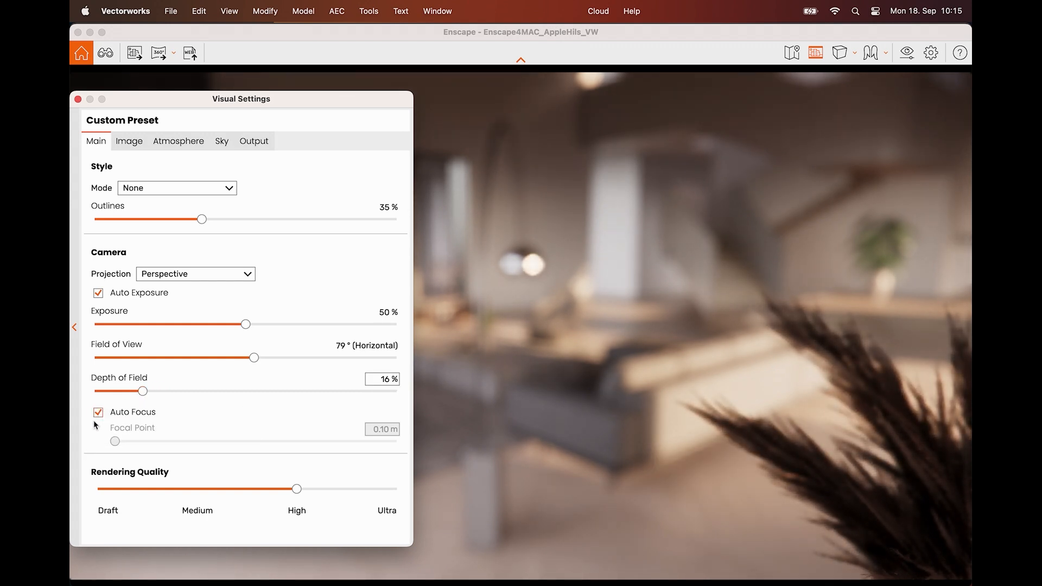
click(97, 413)
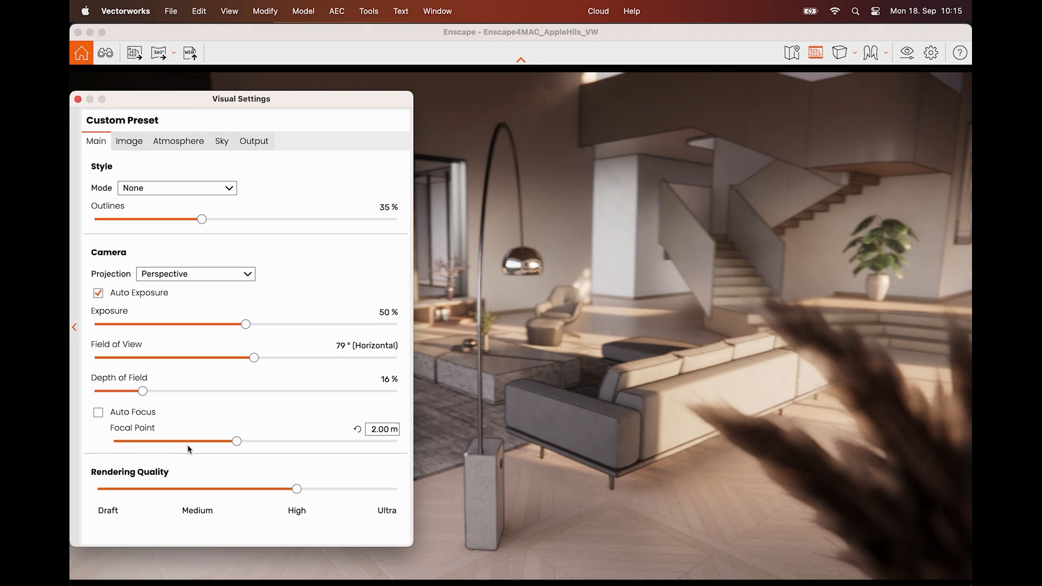
drag(240, 443, 271, 441)
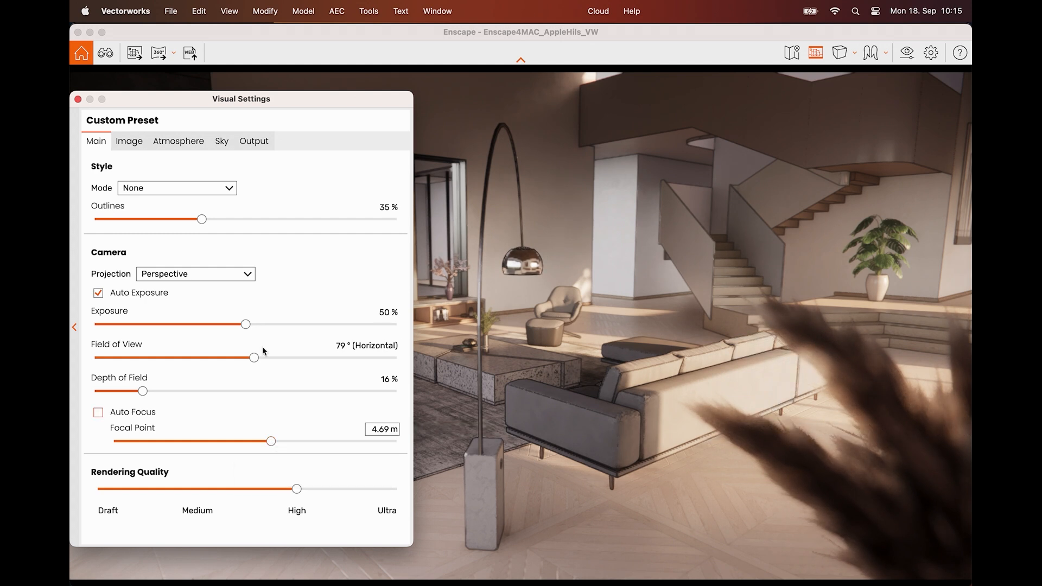
click(77, 99)
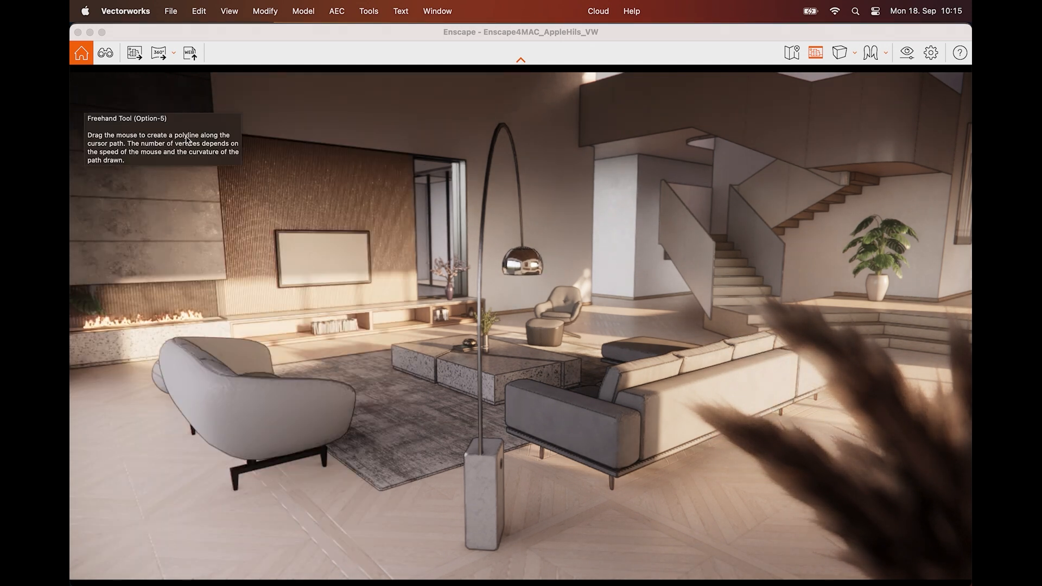
Render a screenshot of the current living room view and save it in Pictures under the suggested file name
click(253, 55)
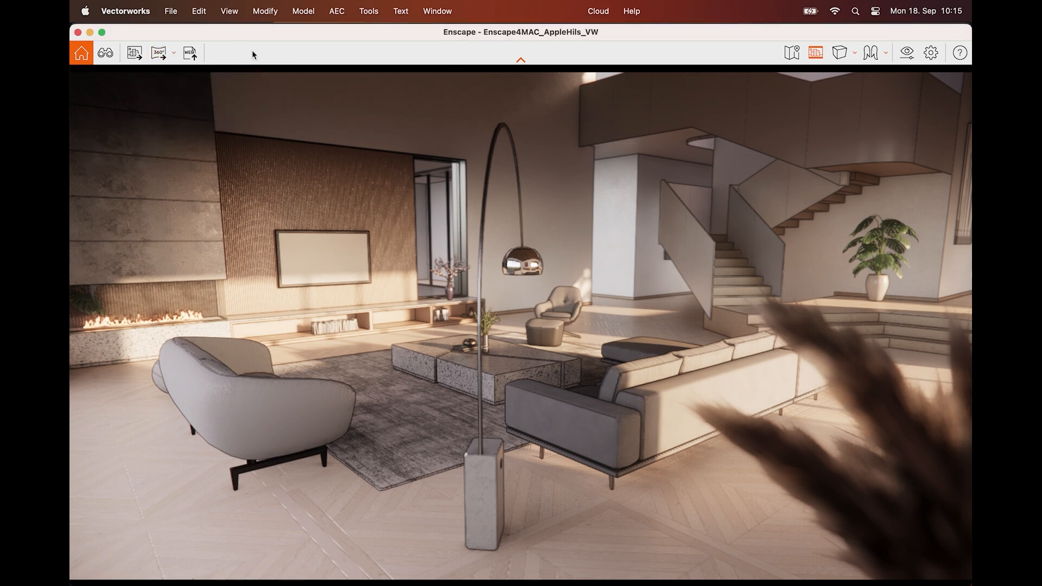
click(135, 56)
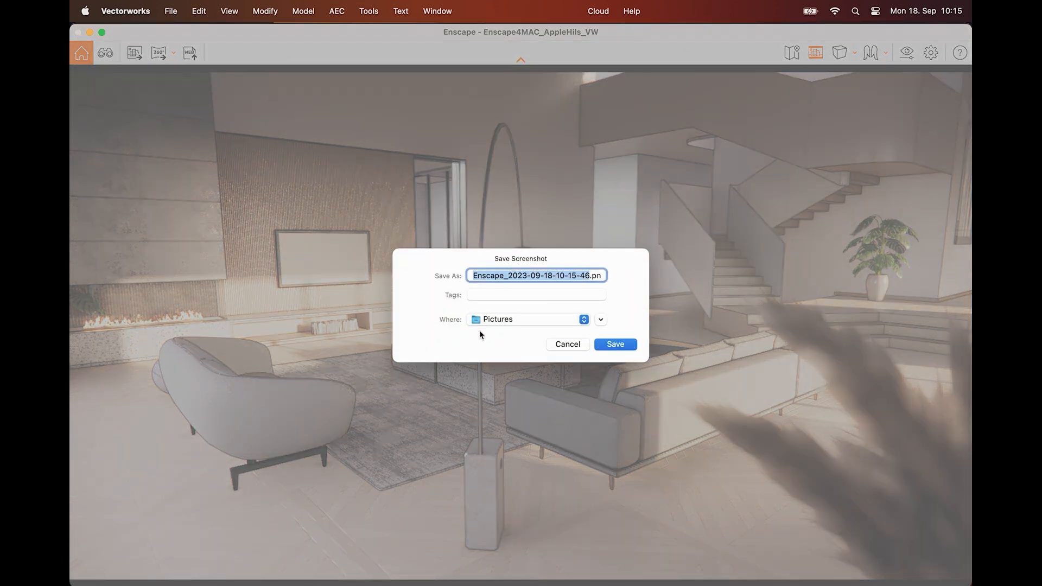
click(607, 341)
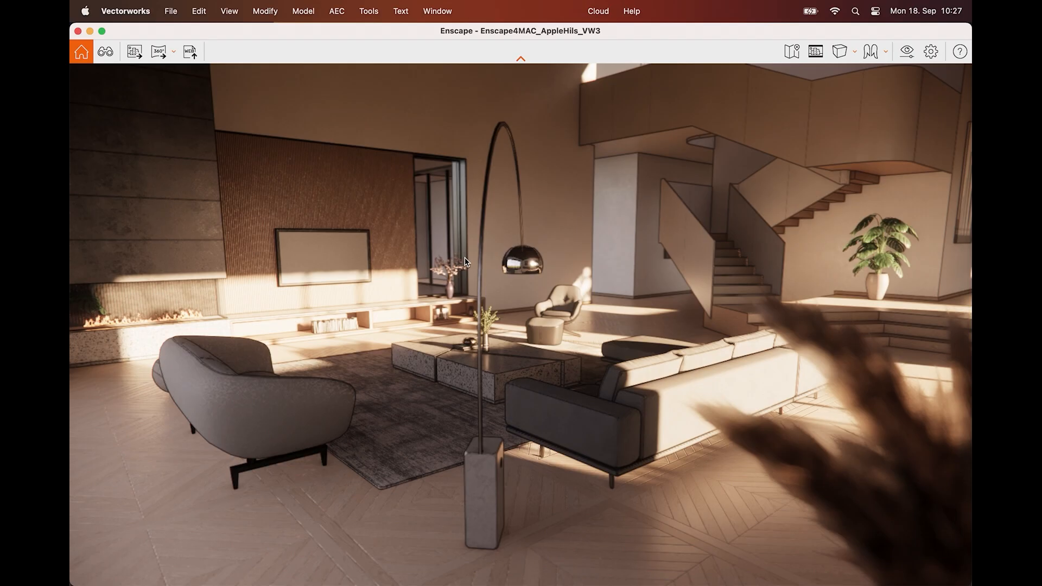
Move the camera forward to the coffee table, facing the armchair and media wall, and render a mono panorama from there
key(w)
drag(613, 320, 603, 298)
key(w)
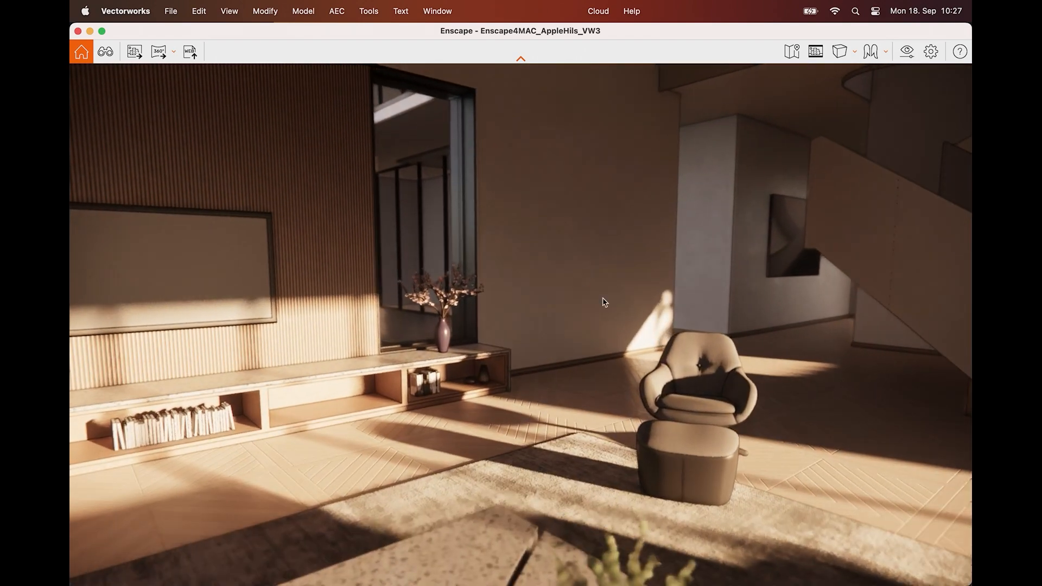
click(151, 51)
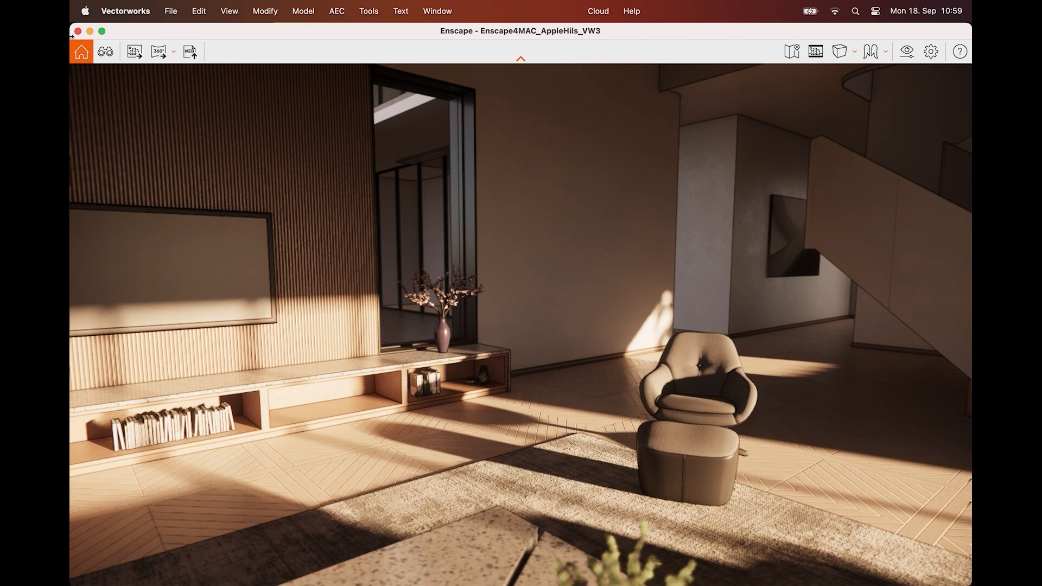
Uncover the Vectorworks tool sets, open Upload Management and upload the Enscape4MAC_AppleHils_VW3 panorama to the cloud
drag(71, 29, 212, 120)
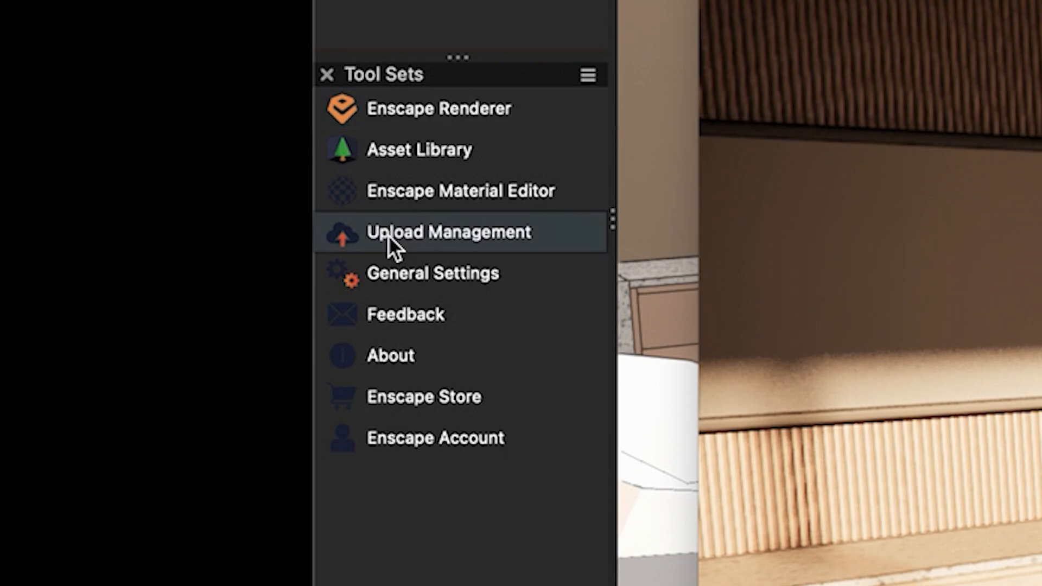
click(389, 236)
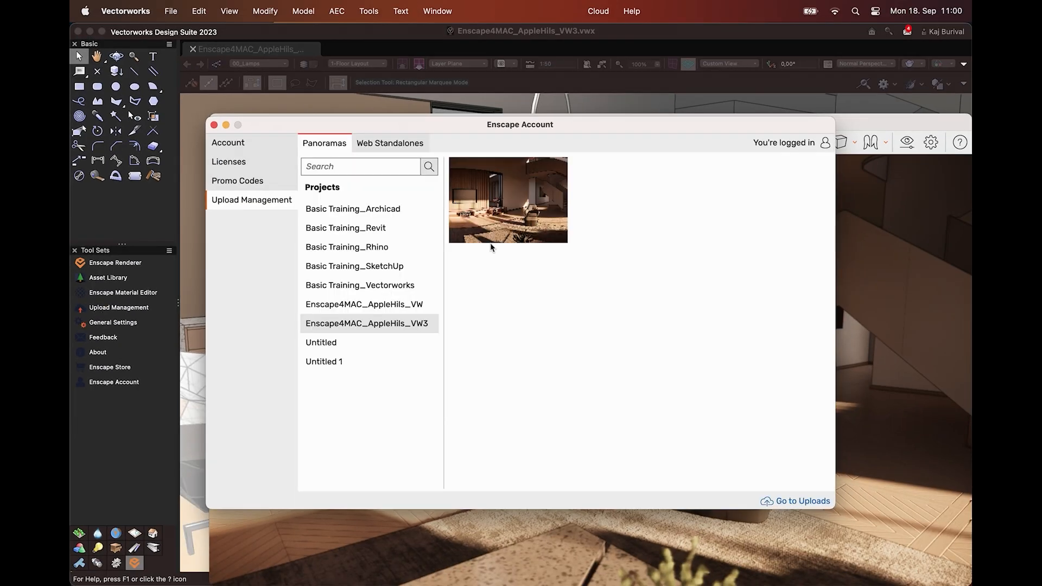
mouse_move(509, 223)
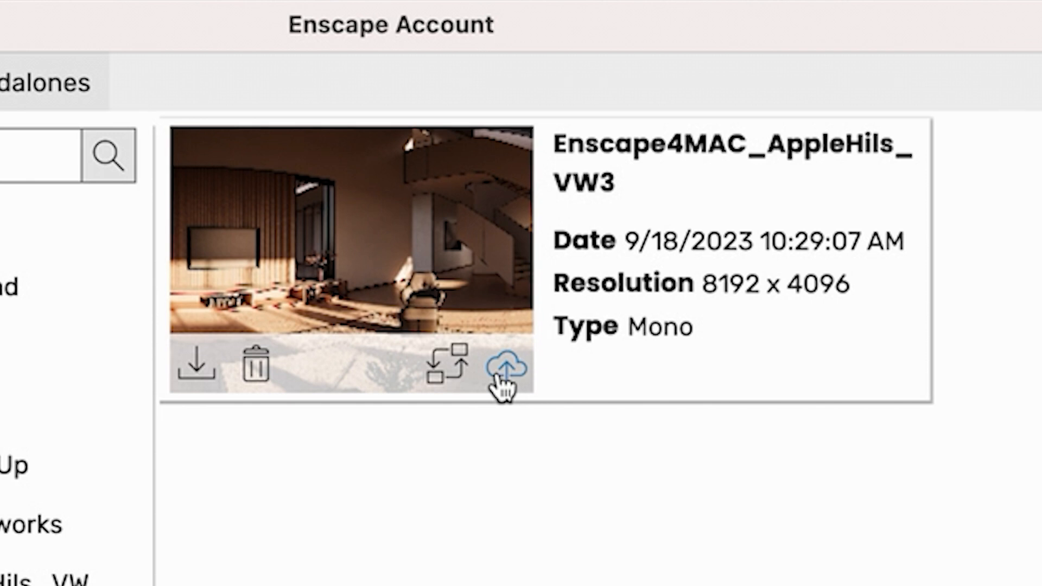
click(496, 374)
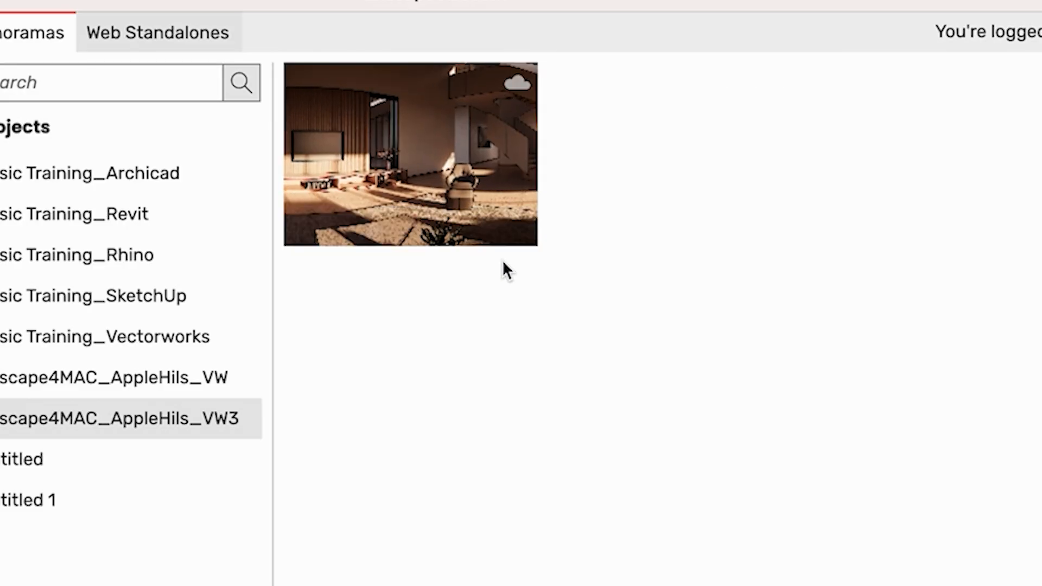
Open the uploaded panorama in the web browser and switch to Google Chrome
mouse_move(489, 252)
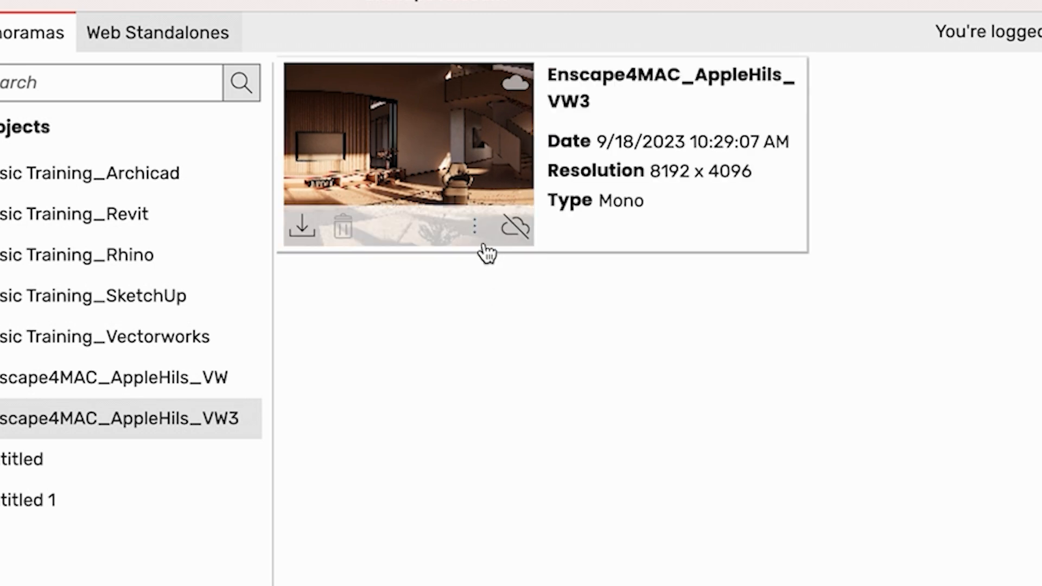
click(474, 227)
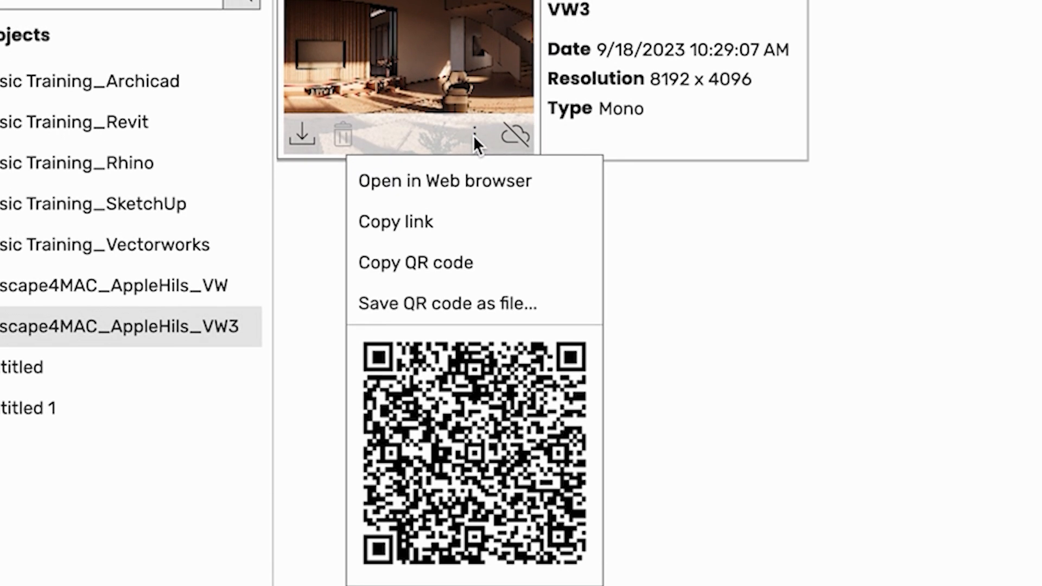
click(524, 195)
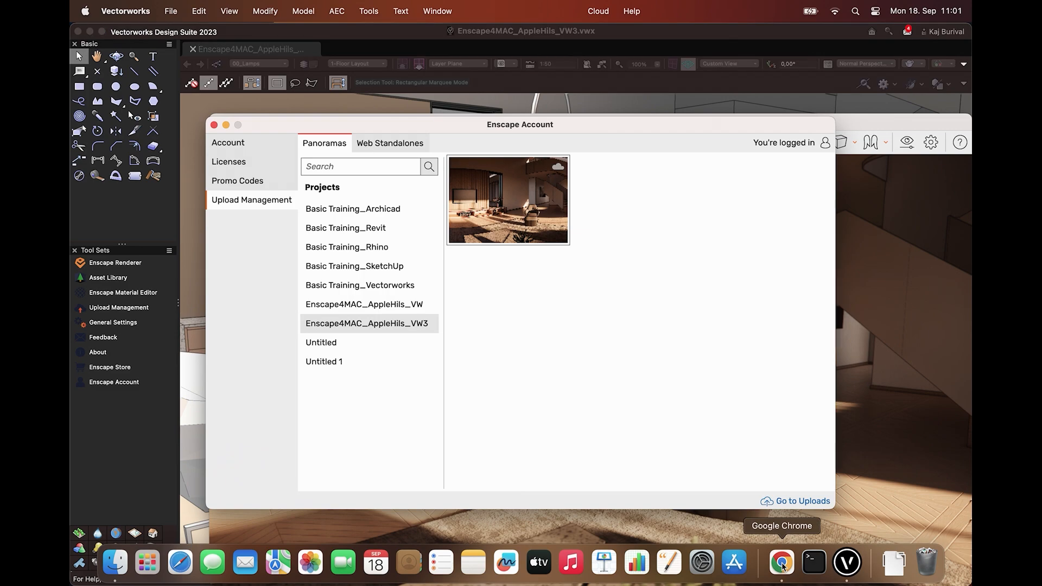
click(782, 565)
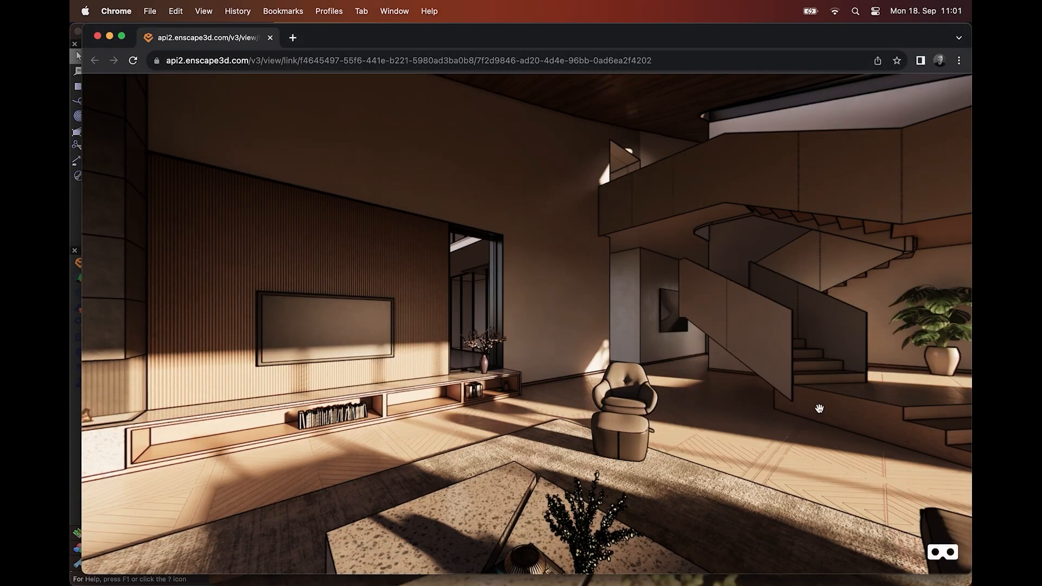
Look around the living room in the browser panorama, and follow its QR code link with a phone camera
drag(725, 379, 358, 378)
drag(731, 363, 380, 375)
drag(891, 369, 499, 339)
drag(924, 345, 71, 362)
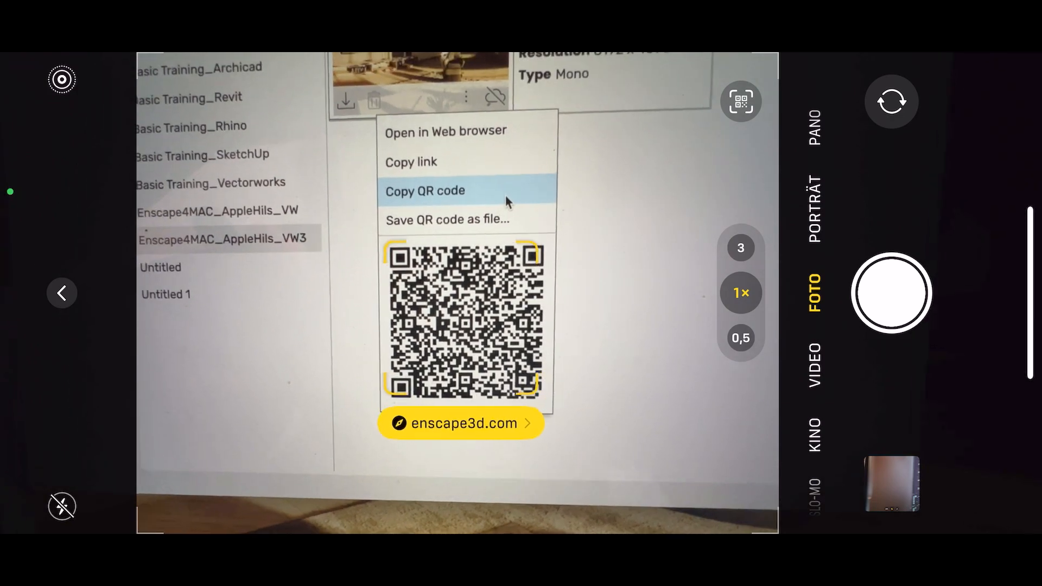
click(476, 440)
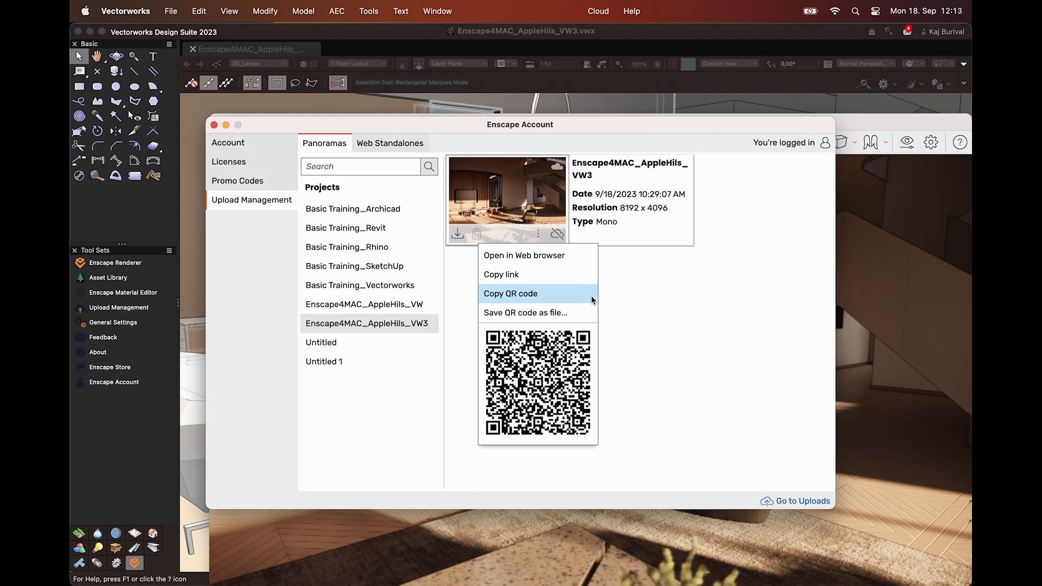
Check the project's Web Standalones in Upload Management, return to the render window and export the scene as a web standalone
click(418, 148)
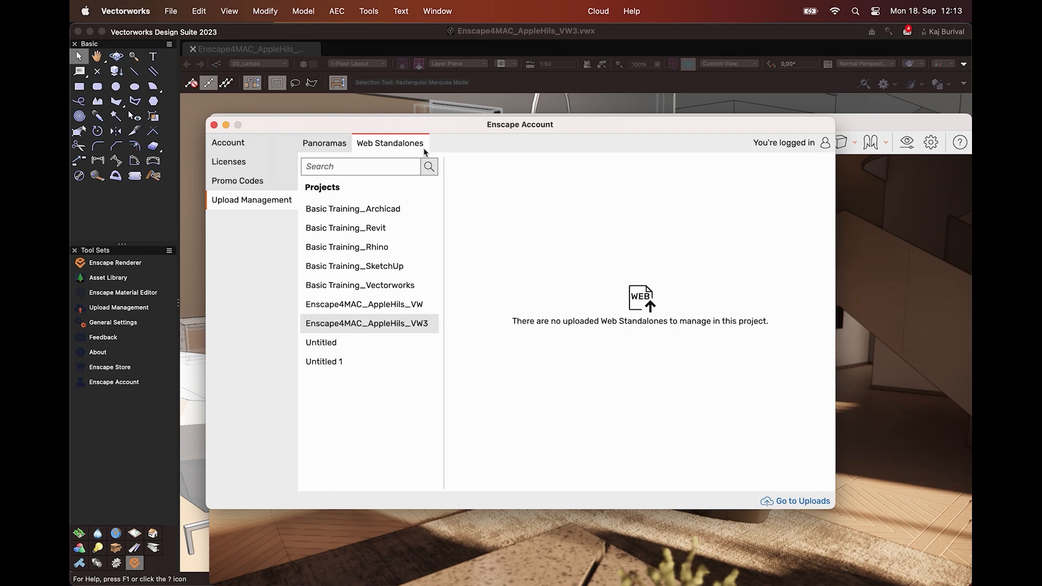
double_click(844, 119)
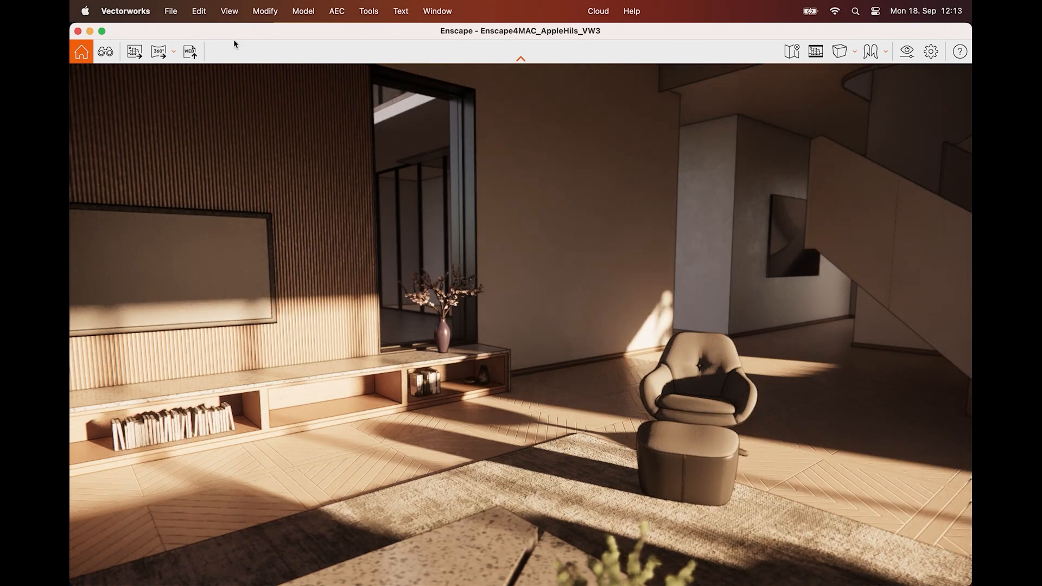
click(190, 53)
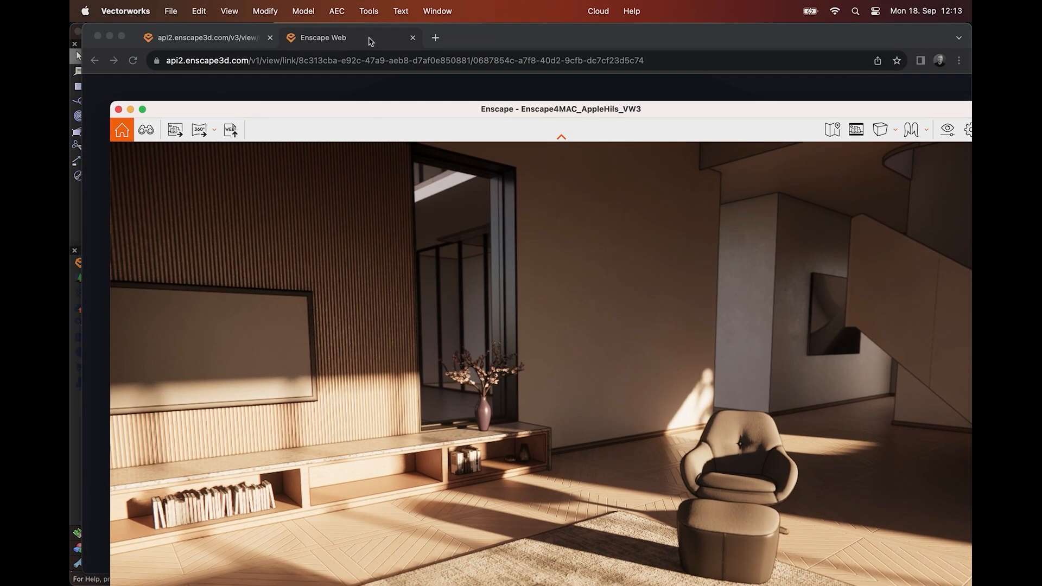
Switch to Chrome and walk through the web standalone, looking around the living room, staircase and terrace windows
click(487, 39)
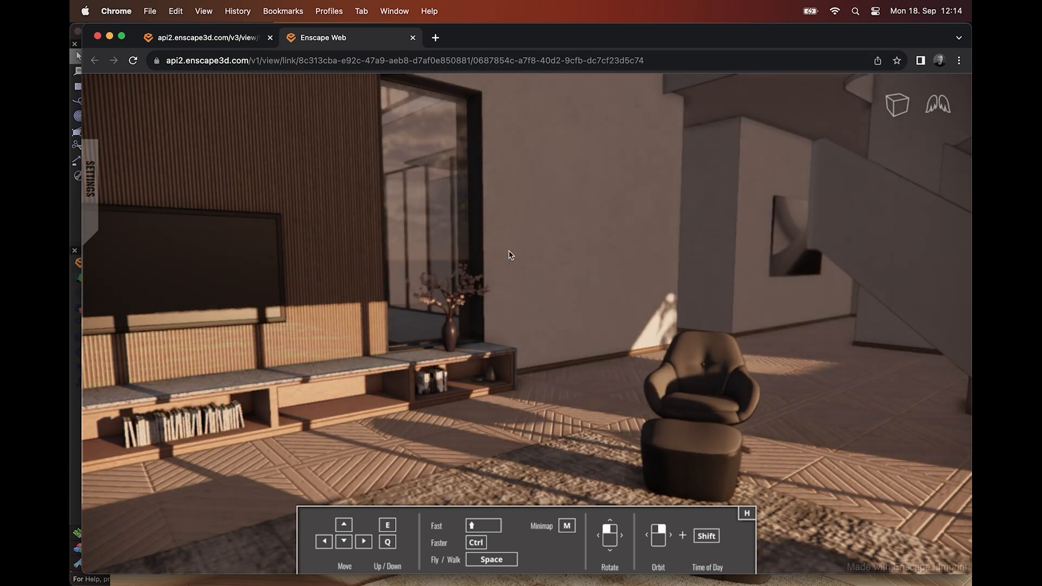
click(480, 289)
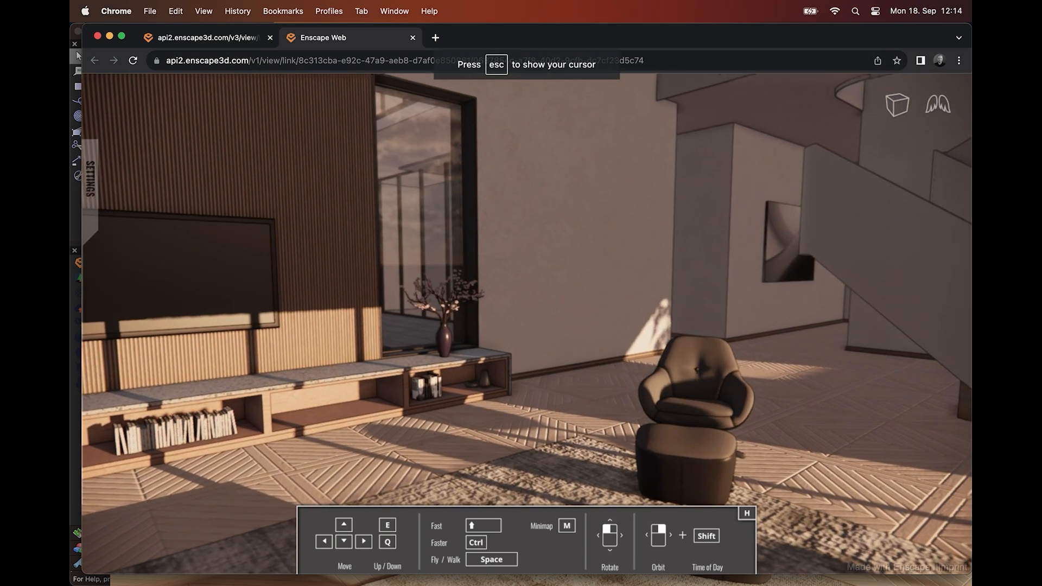
drag(480, 289, 437, 256)
key(w)
drag(528, 285, 614, 287)
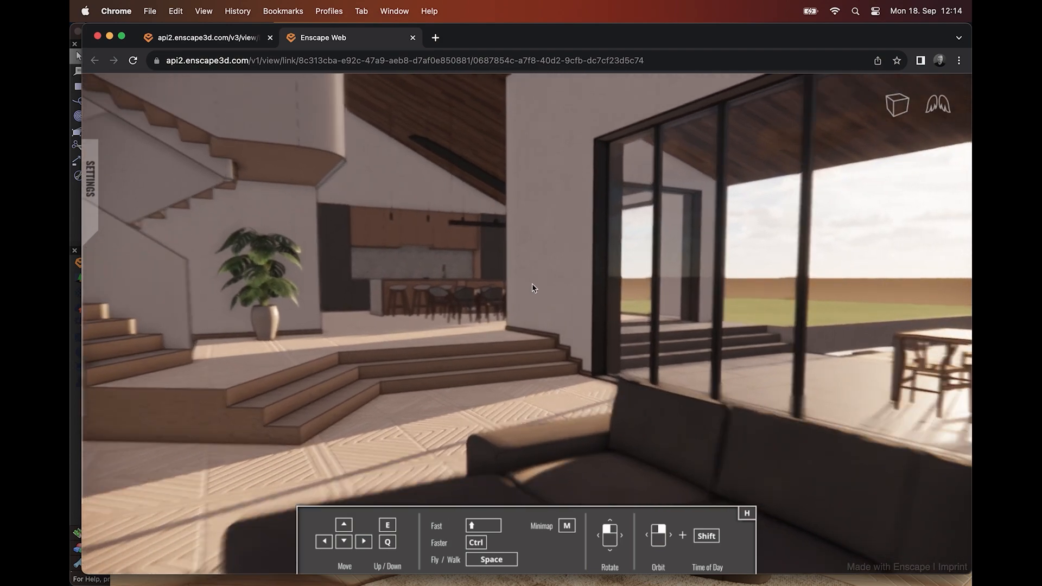
key(Up)
key(Up)
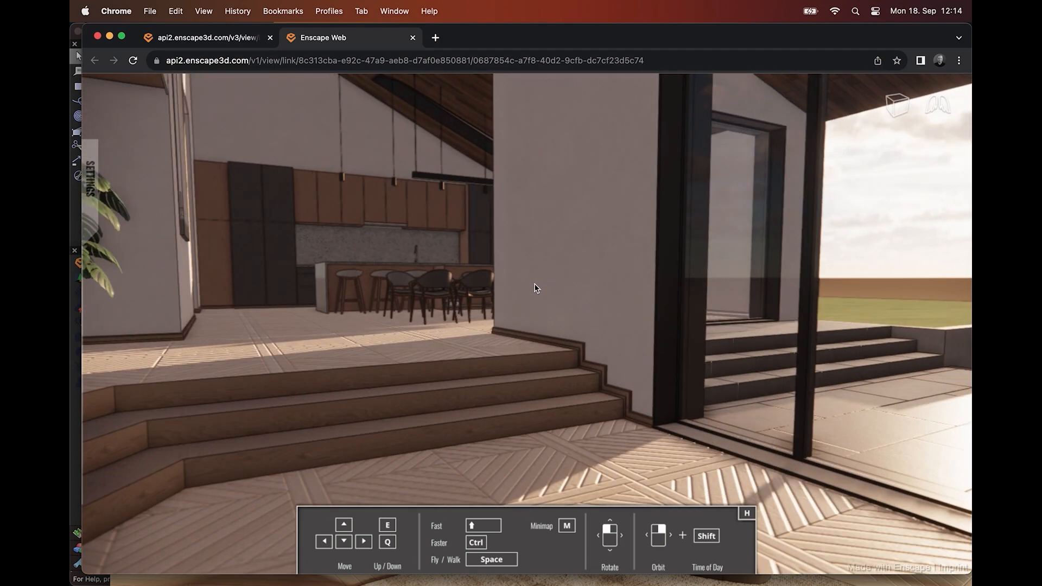
drag(533, 284, 251, 287)
key(Up)
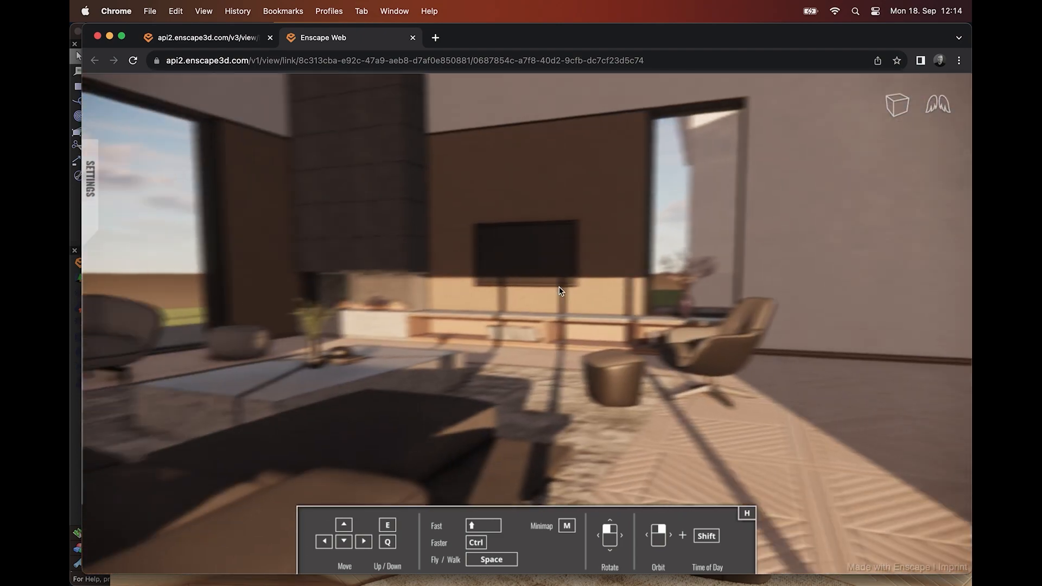
key(Up)
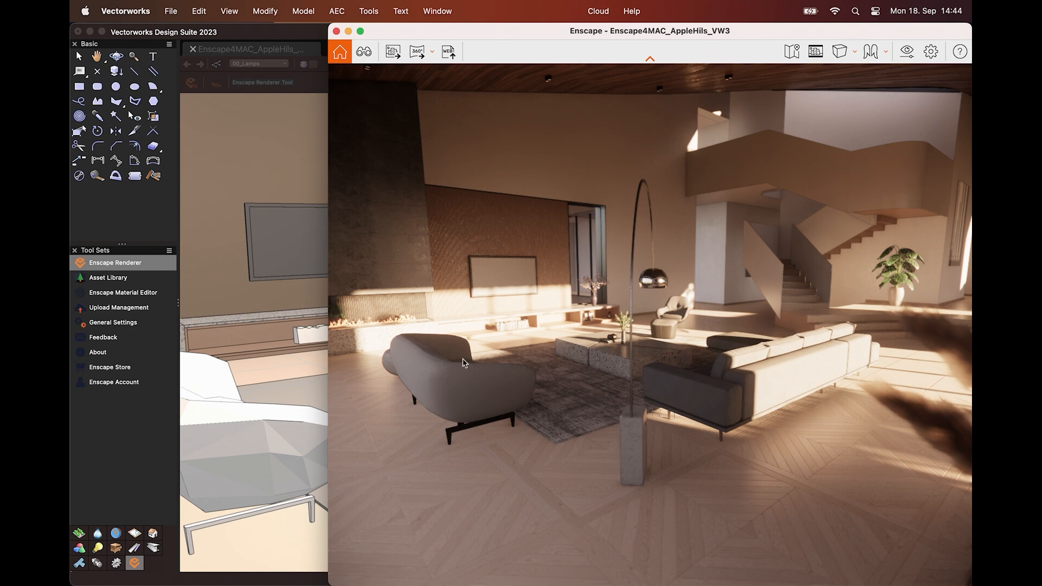
Open the Enscape feedback form from Vectorworks
click(116, 342)
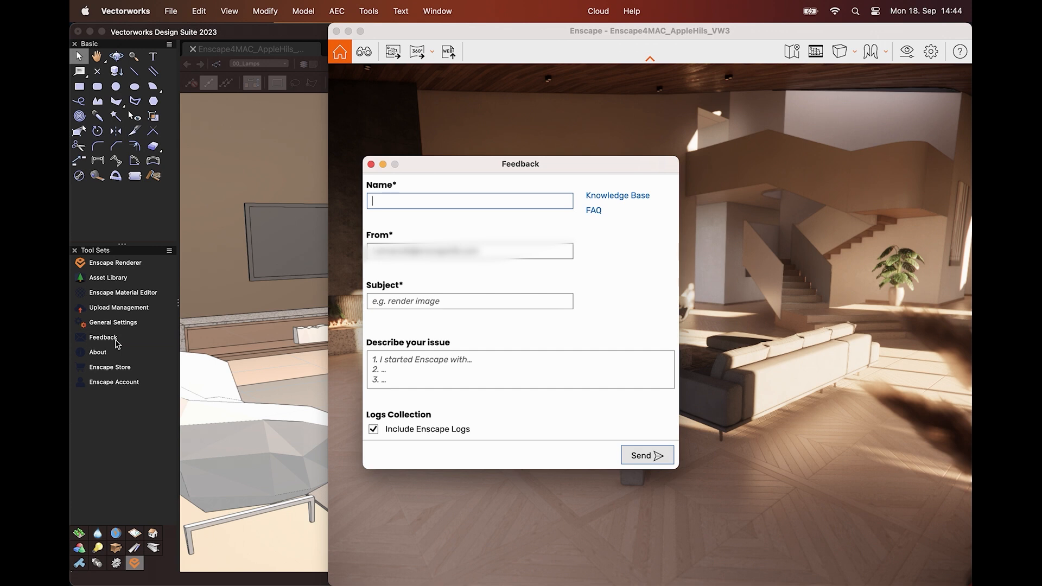